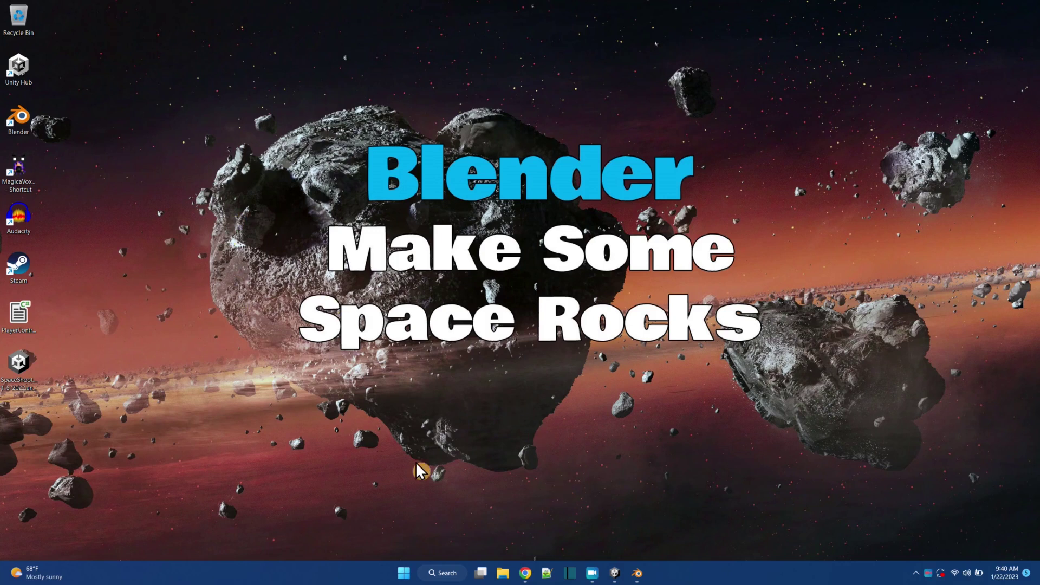
# Restore the Blender window showing the textured rock model from the taskbar.
pyautogui.click(636, 574)
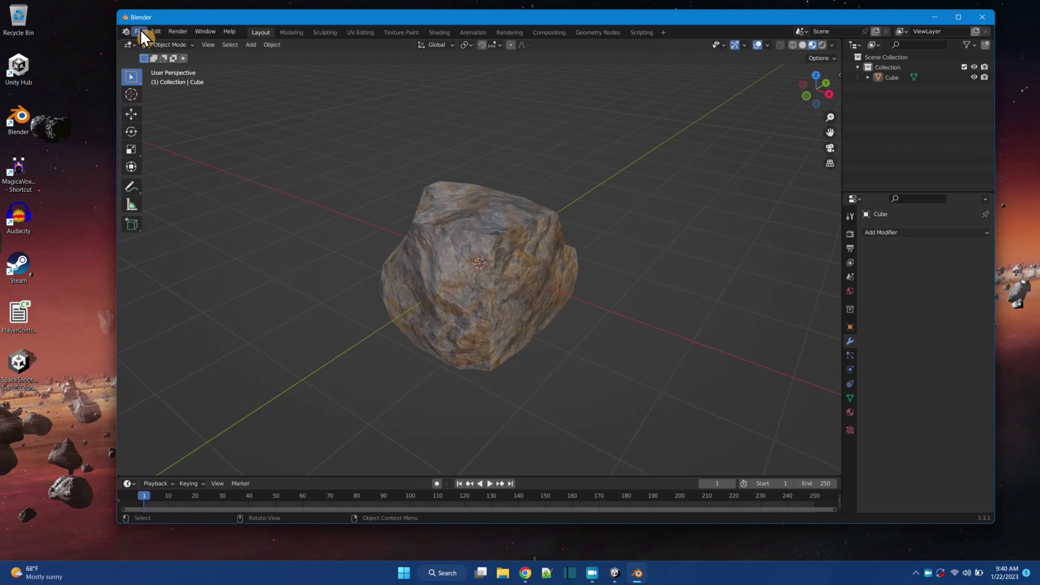
# Maximize Blender and replace the rock with a new General file, discarding unsaved changes.
pyautogui.click(958, 17)
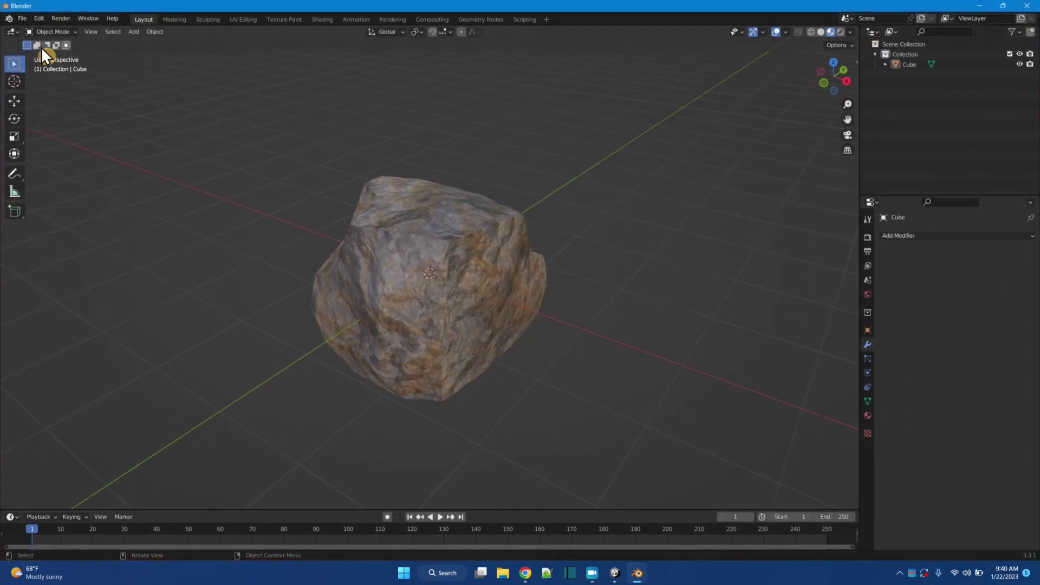
pyautogui.click(21, 21)
pyautogui.moveTo(31, 28)
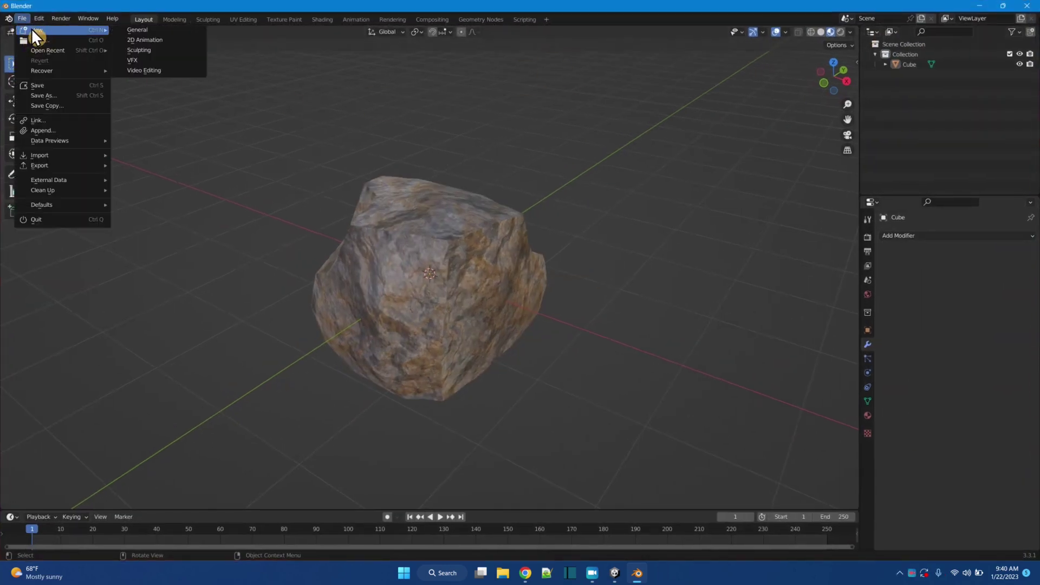
pyautogui.click(139, 28)
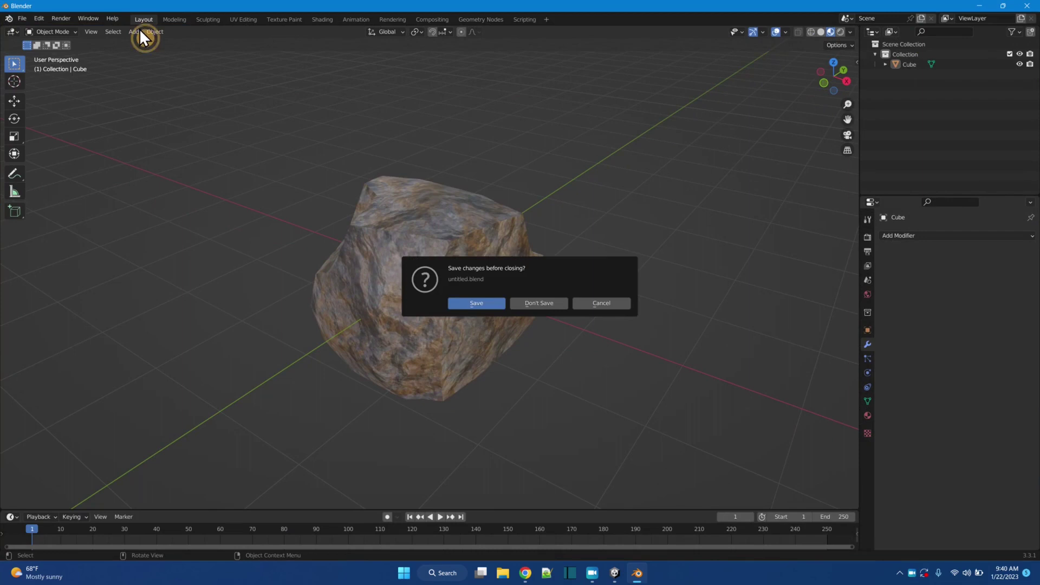
pyautogui.click(477, 304)
pyautogui.click(765, 428)
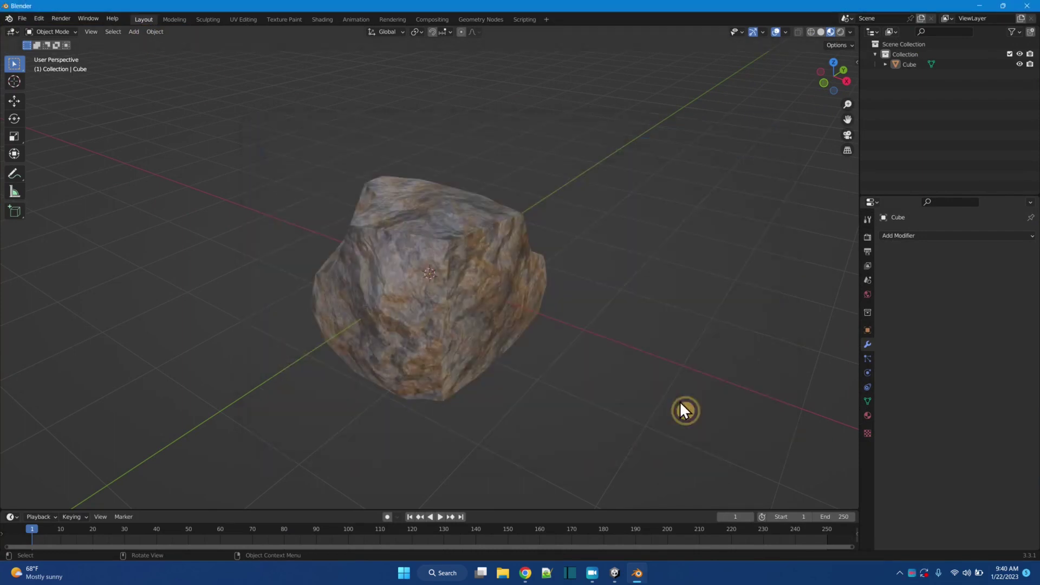
pyautogui.click(21, 18)
pyautogui.moveTo(39, 30)
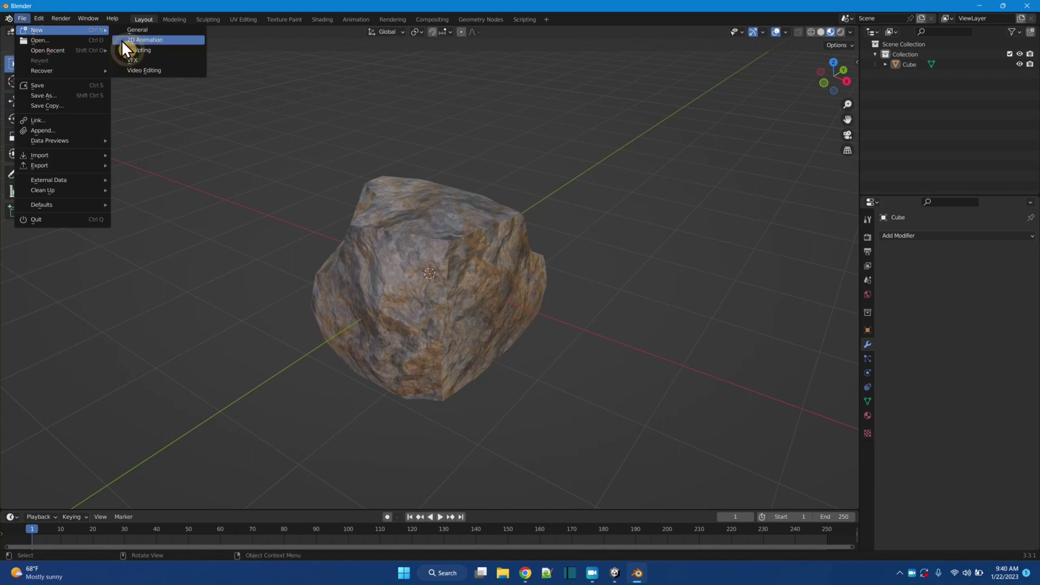
pyautogui.click(145, 29)
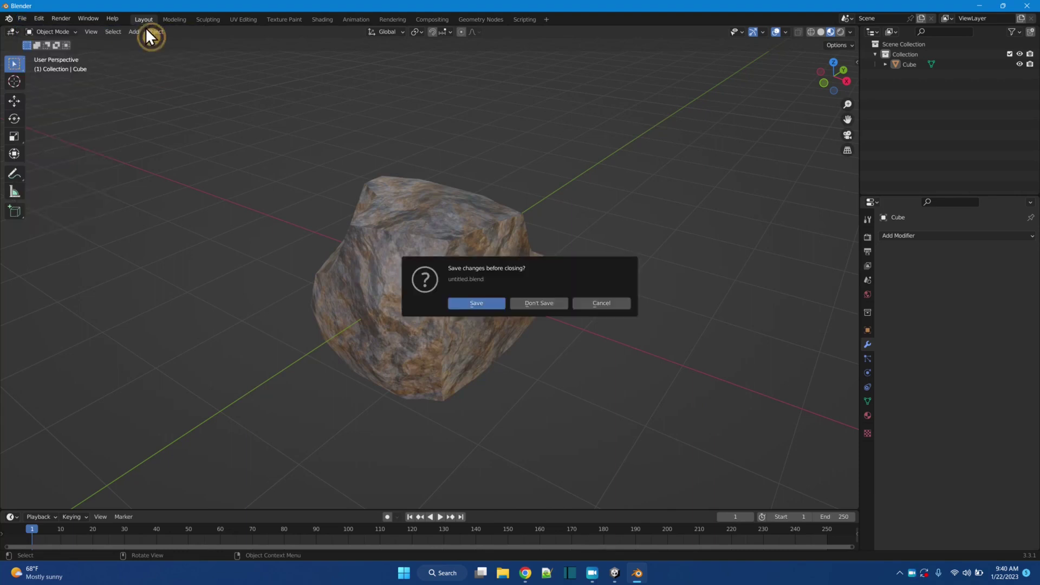
pyautogui.click(547, 307)
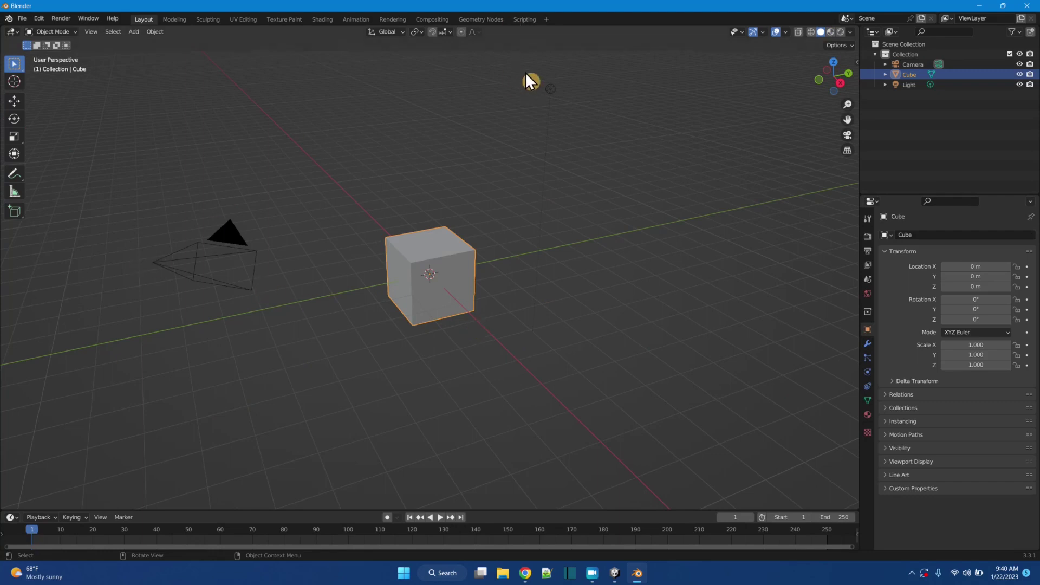
# Delete the Camera and Light in the Outliner, leaving only the Cube selected.
pyautogui.click(905, 64)
pyautogui.keyDown('ctrl'); pyautogui.click(910, 86); pyautogui.keyUp('ctrl')
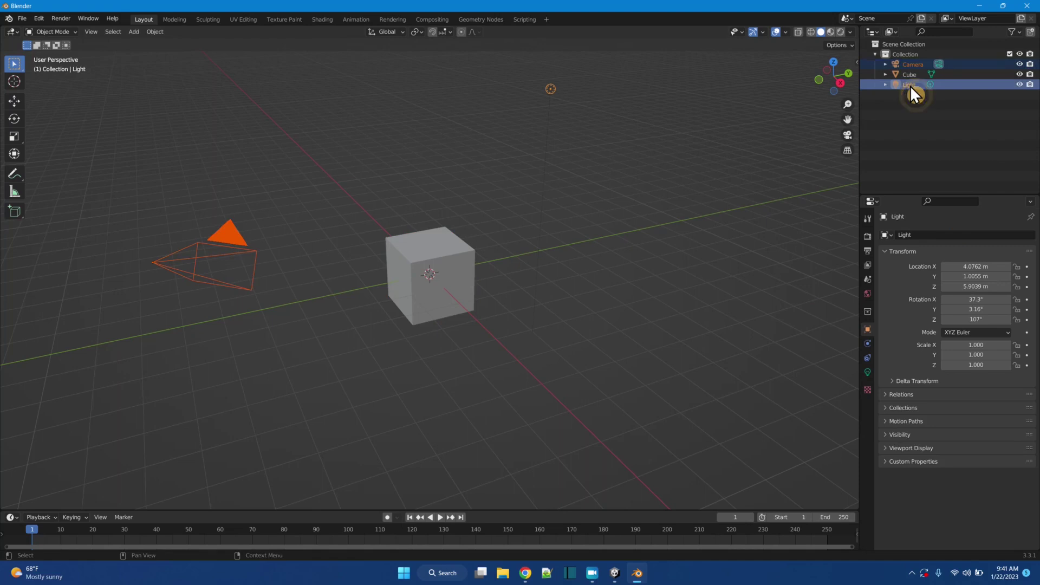
pyautogui.rightClick(909, 86)
pyautogui.click(909, 87)
pyautogui.click(908, 65)
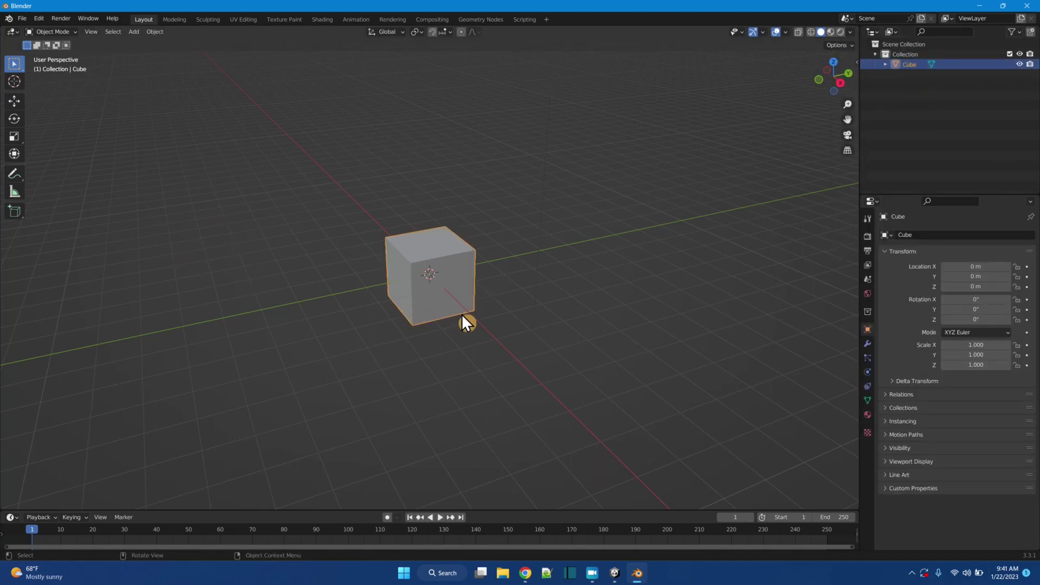
pyautogui.scroll(3, 462, 313)
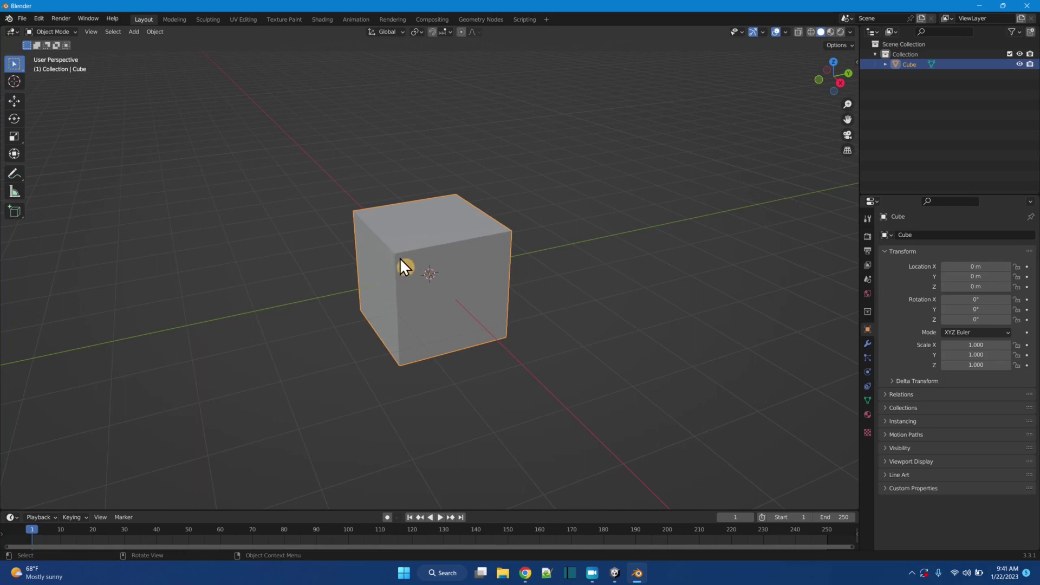
# Enter Edit Mode and subdivide the whole cube mesh once via the vertex context menu.
pyautogui.click(76, 32)
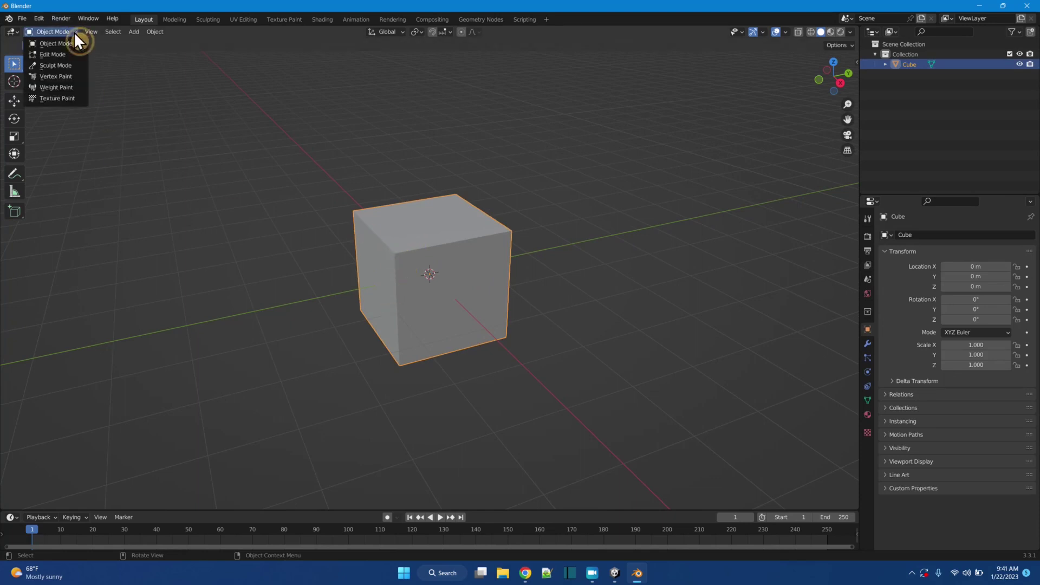
pyautogui.click(70, 56)
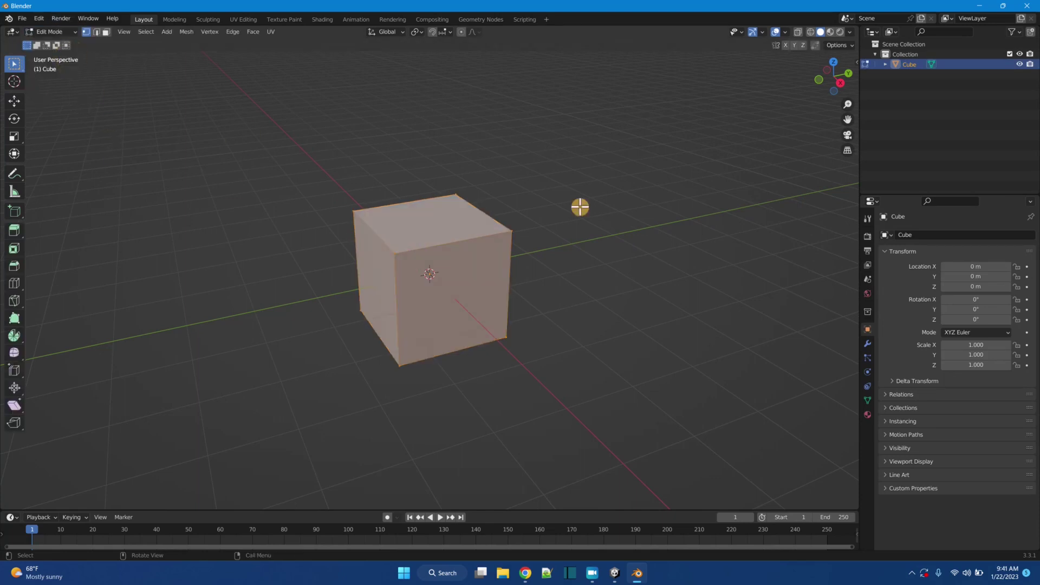
pyautogui.click(868, 344)
pyautogui.click(921, 235)
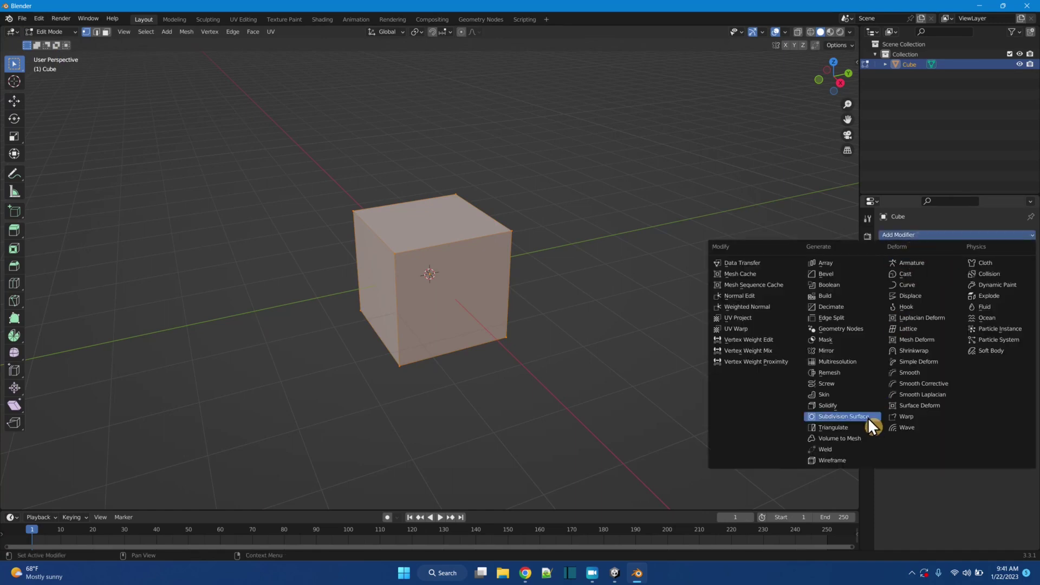
pyautogui.rightClick(417, 267)
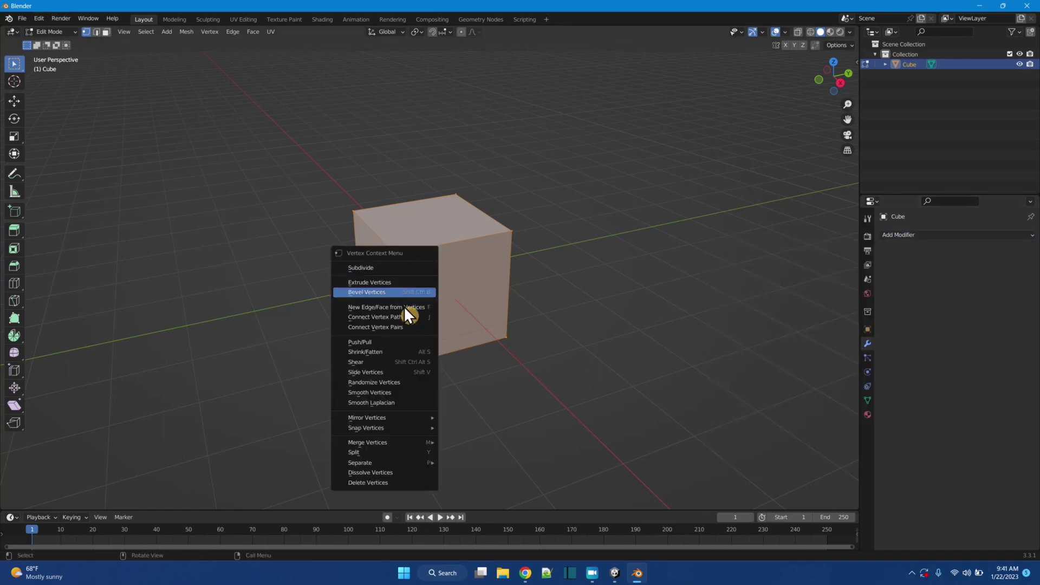
pyautogui.moveTo(382, 443)
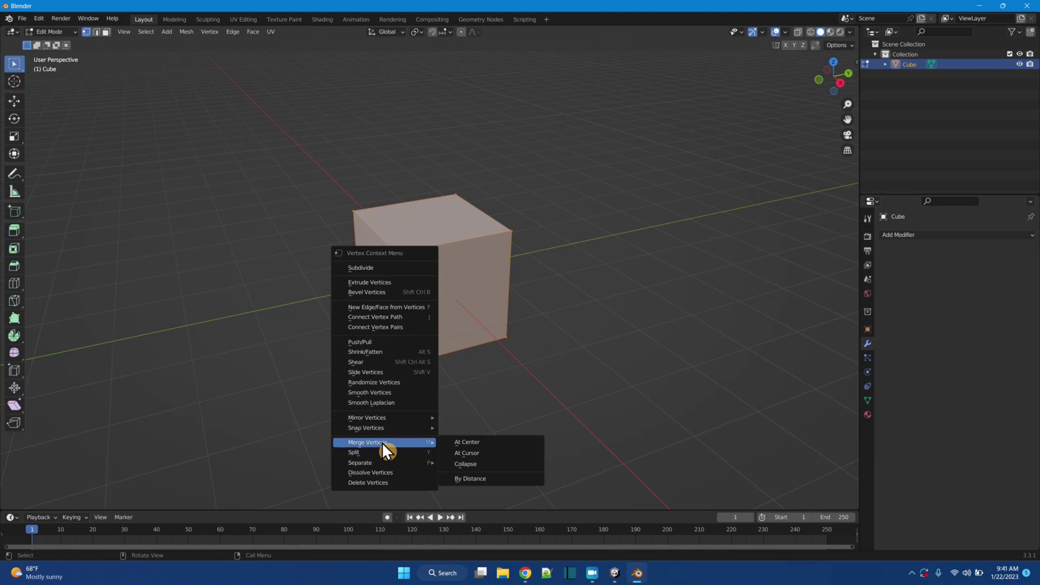
pyautogui.click(374, 269)
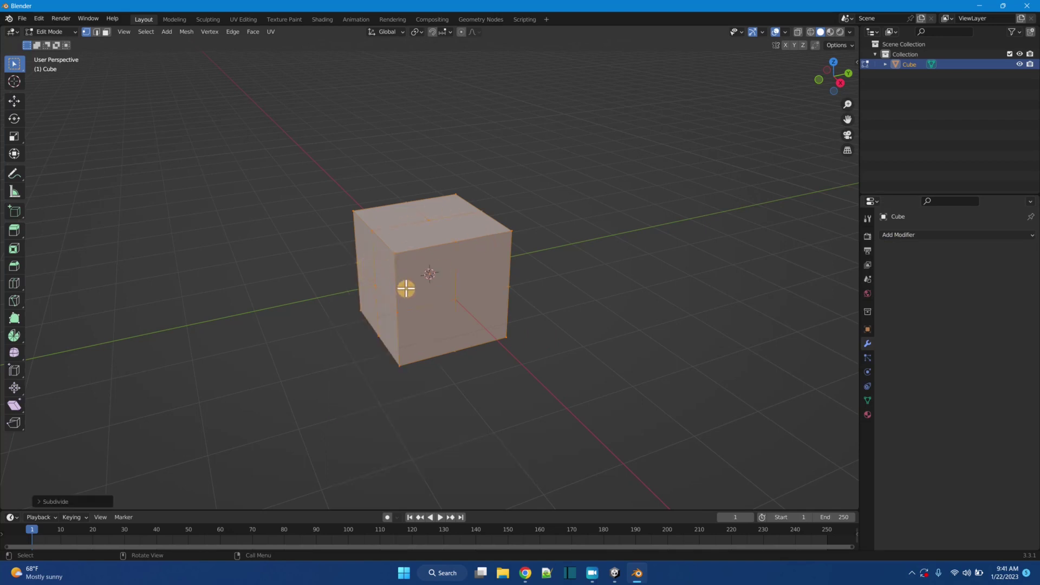
# In face select mode, extrude the two upper-left faces of the cube upward.
pyautogui.hotkey('alt', 'a')
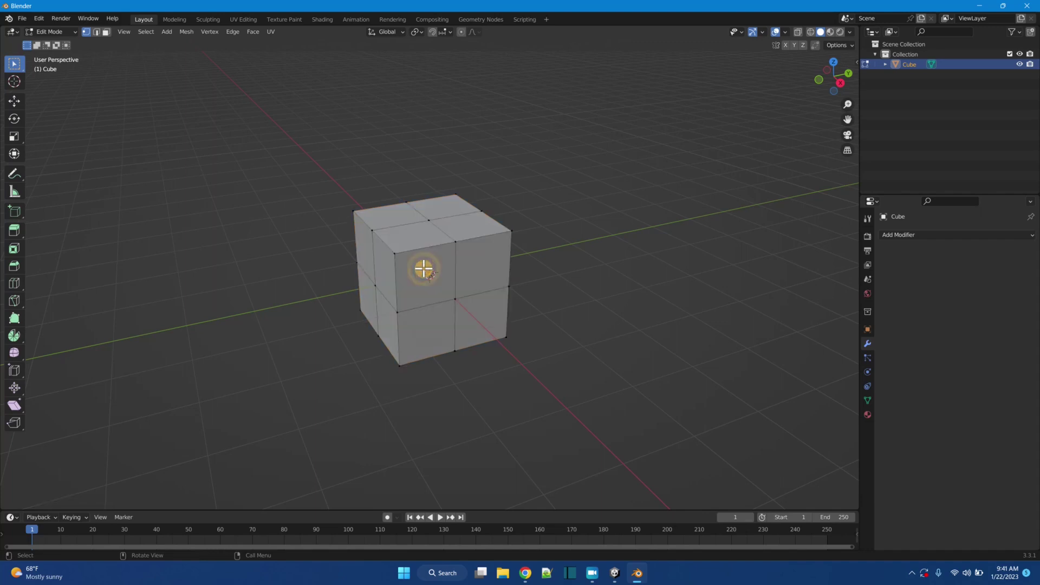
pyautogui.click(106, 33)
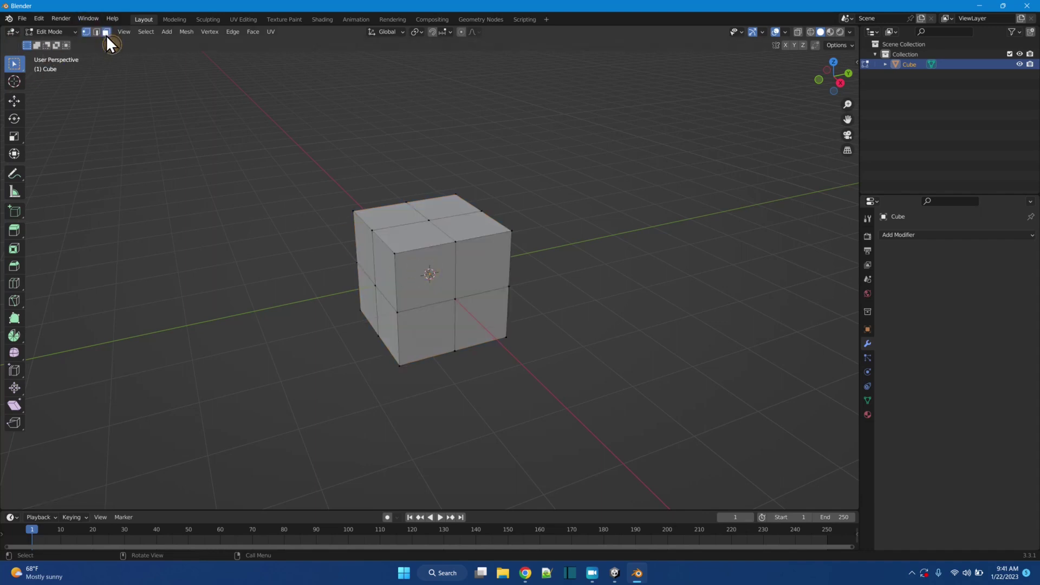
pyautogui.click(422, 240)
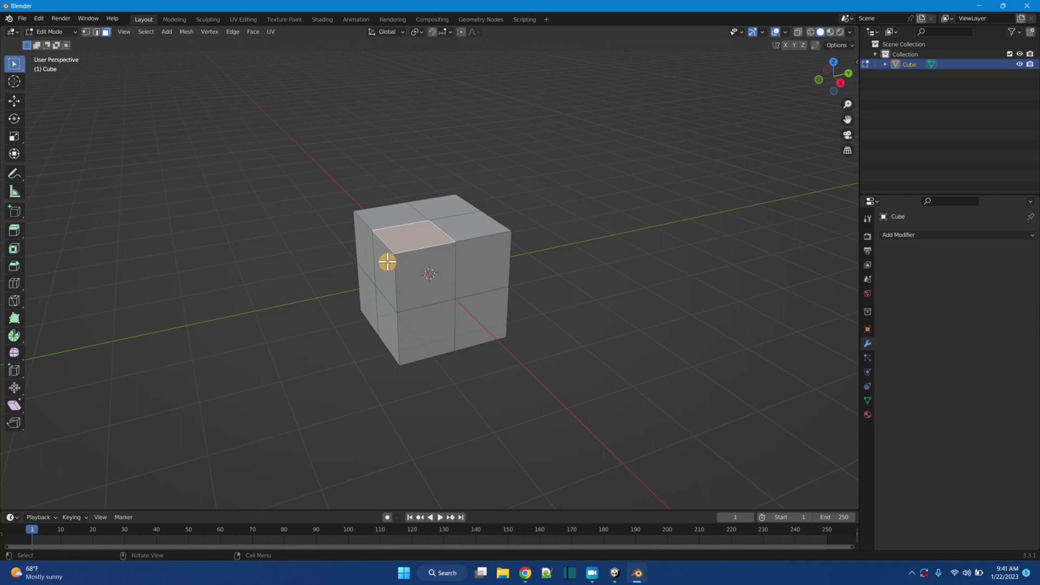
pyautogui.keyDown('shift'); pyautogui.click(411, 263); pyautogui.keyUp('shift')
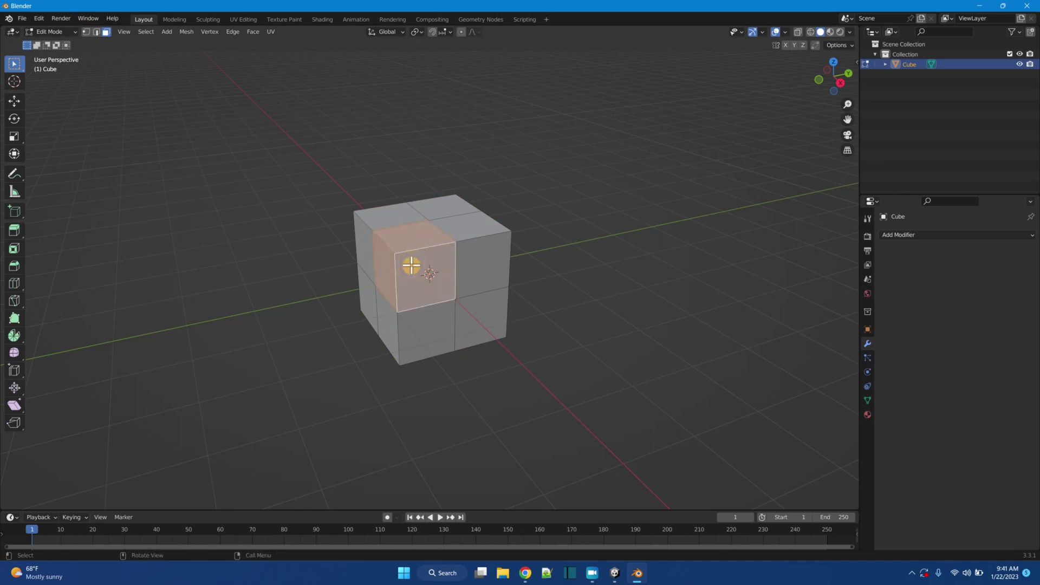
pyautogui.click(15, 230)
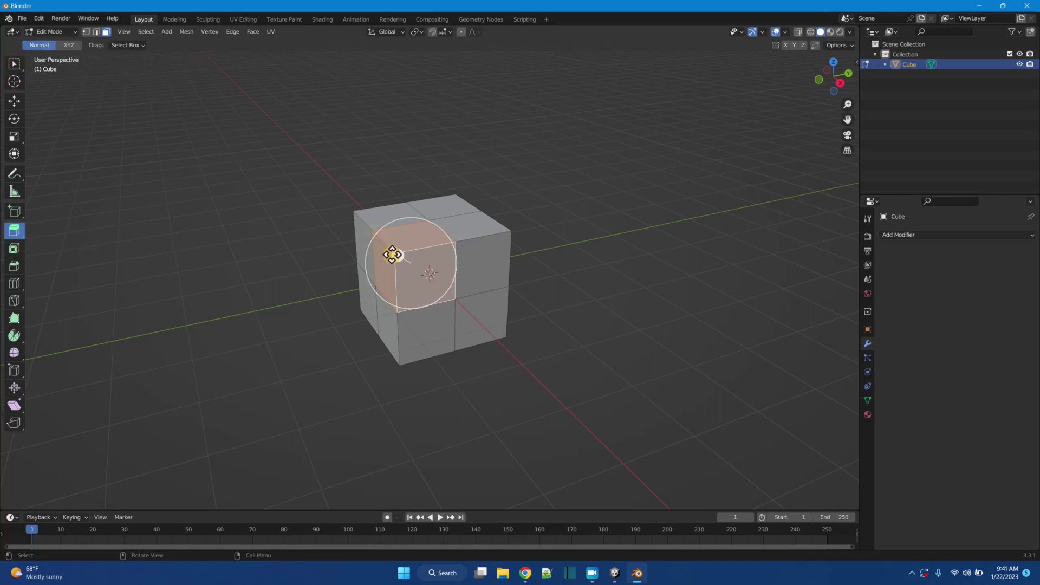
pyautogui.moveTo(392, 255); pyautogui.dragTo(373, 242)
# Extrude the upper and lower front faces outward along their normal.
pyautogui.moveTo(374, 242); pyautogui.dragTo(499, 292, button='middle')
pyautogui.moveTo(483, 241); pyautogui.dragTo(482, 275, button='middle')
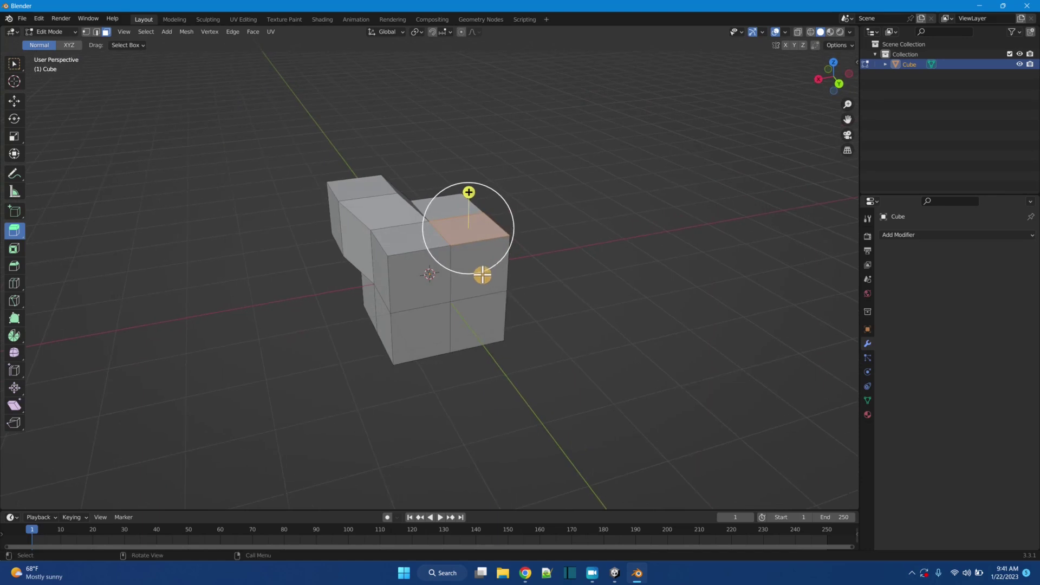
pyautogui.keyDown('shift'); pyautogui.click(482, 275); pyautogui.keyUp('shift')
pyautogui.keyDown('shift'); pyautogui.click(482, 312); pyautogui.keyUp('shift')
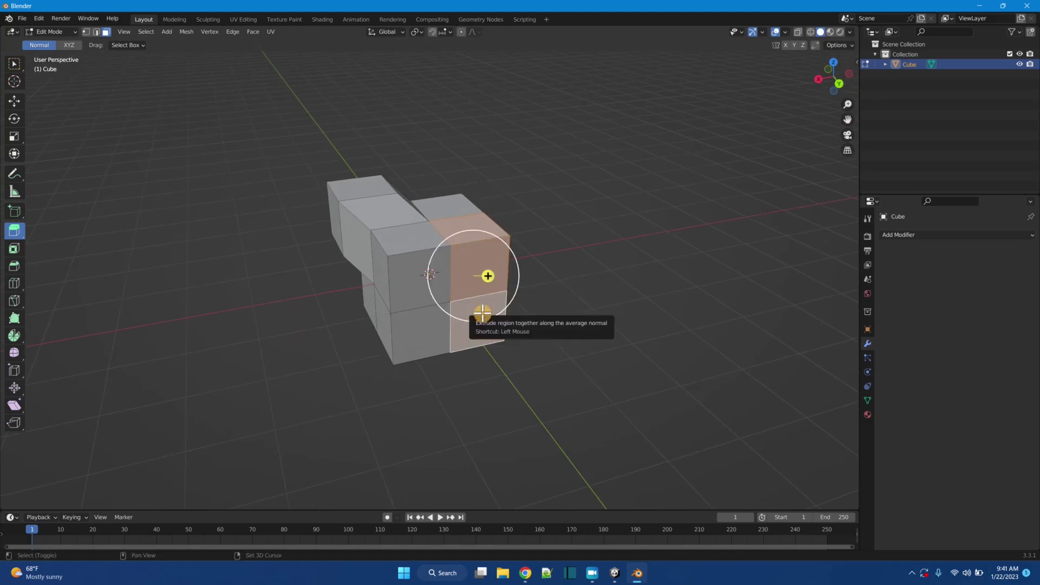
pyautogui.moveTo(525, 323); pyautogui.dragTo(446, 276, button='middle')
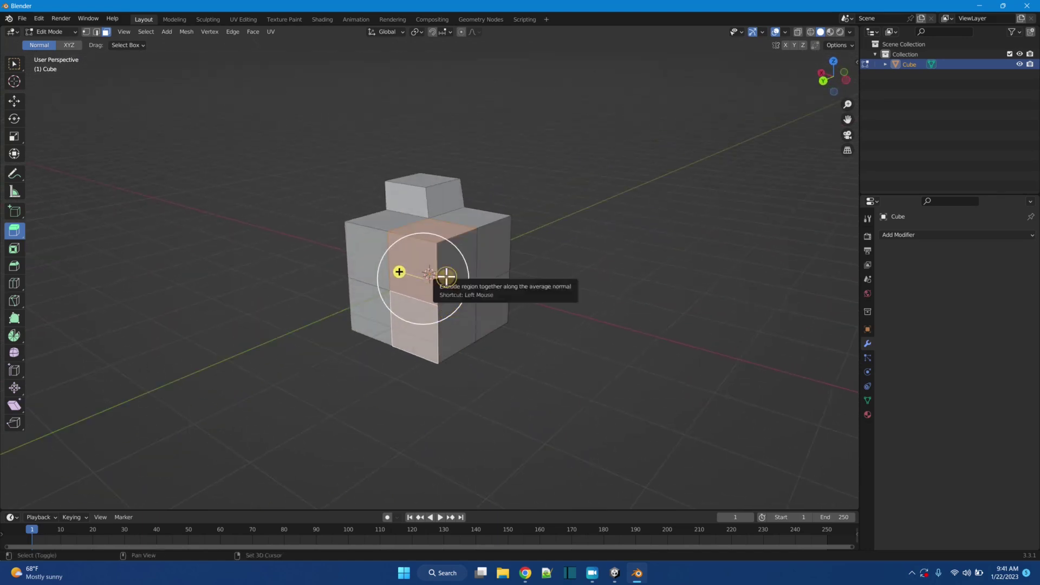
pyautogui.moveTo(499, 334); pyautogui.dragTo(573, 310, button='middle')
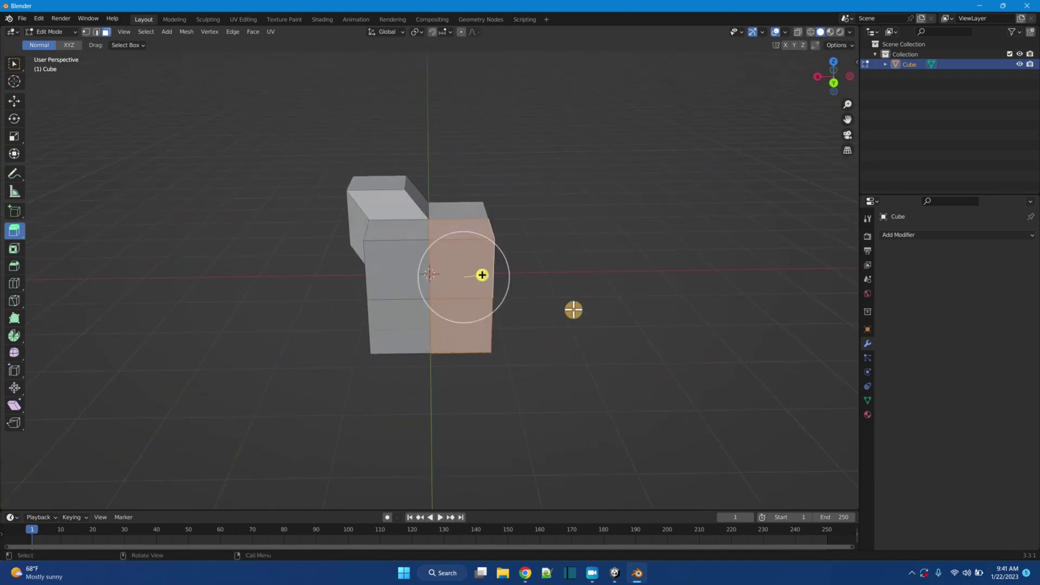
pyautogui.press('e')
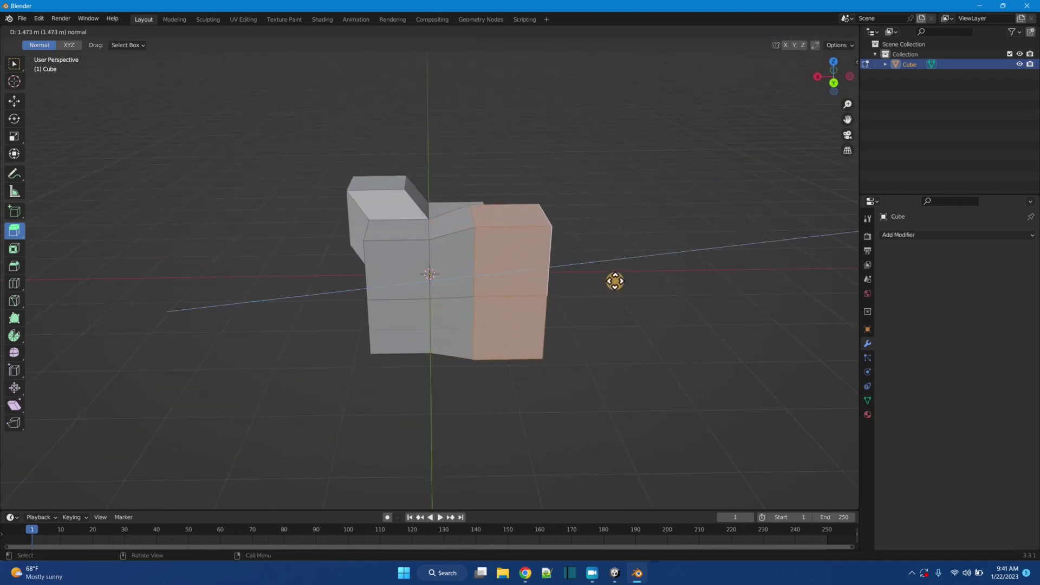
pyautogui.click(615, 281)
# Extrude two faces on the left side downward.
pyautogui.moveTo(530, 274); pyautogui.dragTo(572, 247, button='middle')
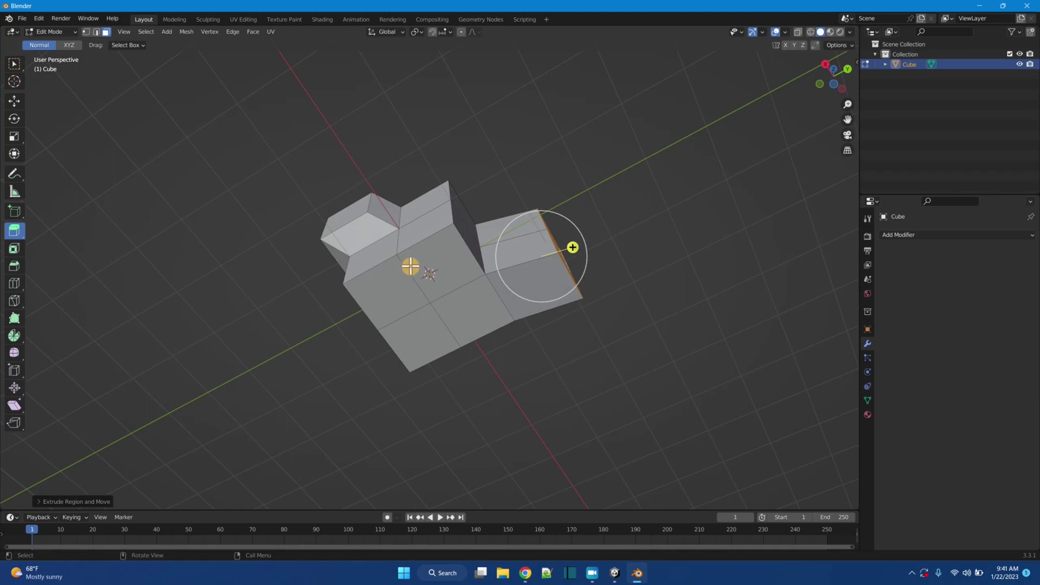
pyautogui.click(386, 309)
pyautogui.keyDown('shift'); pyautogui.click(404, 335); pyautogui.keyUp('shift')
pyautogui.moveTo(404, 335); pyautogui.dragTo(401, 349, button='middle')
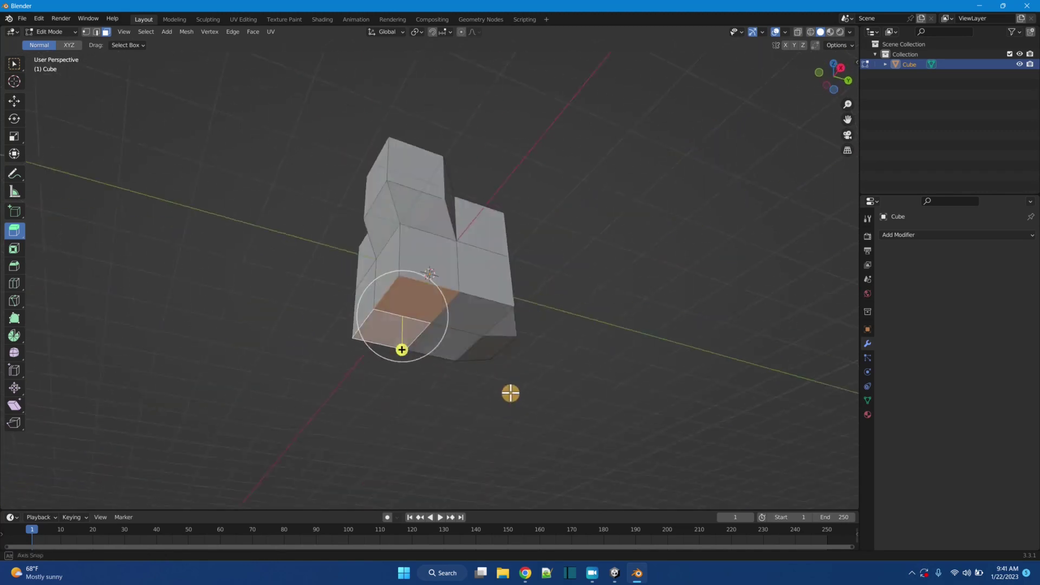
pyautogui.moveTo(402, 350); pyautogui.dragTo(401, 413)
pyautogui.click(527, 363)
pyautogui.moveTo(527, 362); pyautogui.dragTo(601, 396, button='middle')
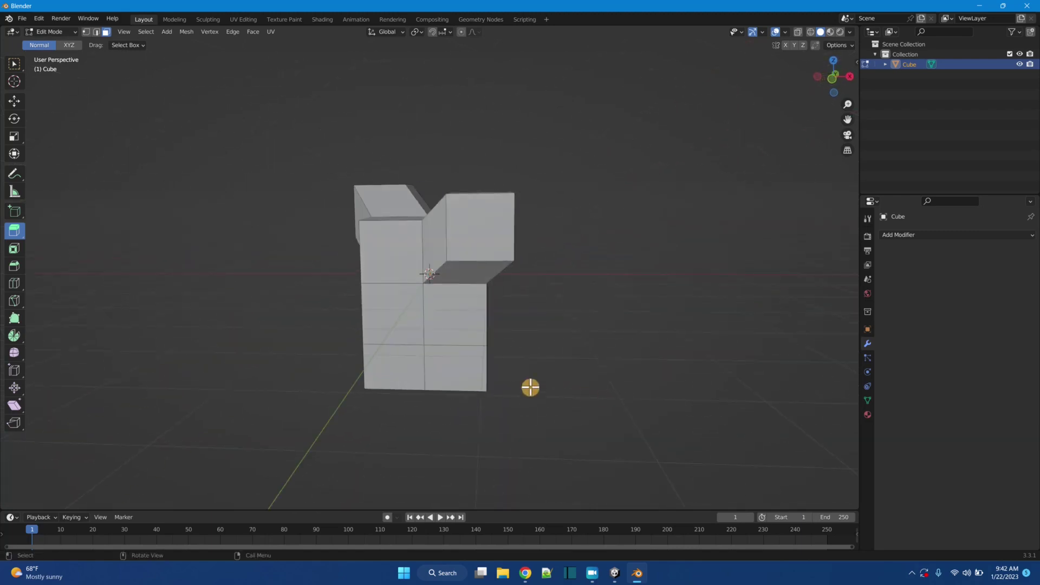
# Extrude a side face outward, then extrude the centre front face outward.
pyautogui.click(399, 312)
pyautogui.moveTo(392, 319); pyautogui.dragTo(374, 313, button='middle')
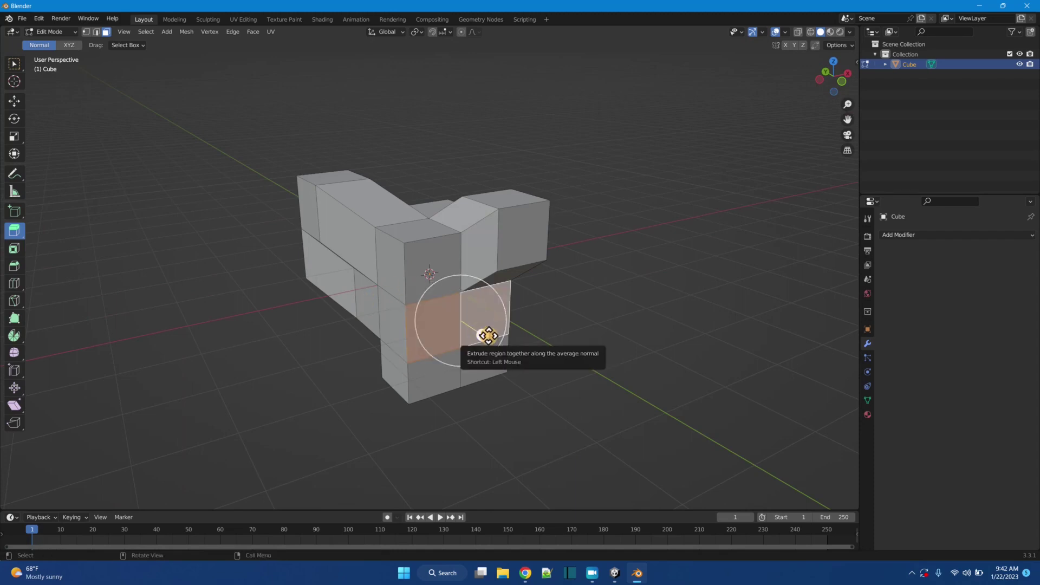
pyautogui.moveTo(487, 337); pyautogui.dragTo(508, 350)
pyautogui.moveTo(595, 370); pyautogui.dragTo(620, 355, button='middle')
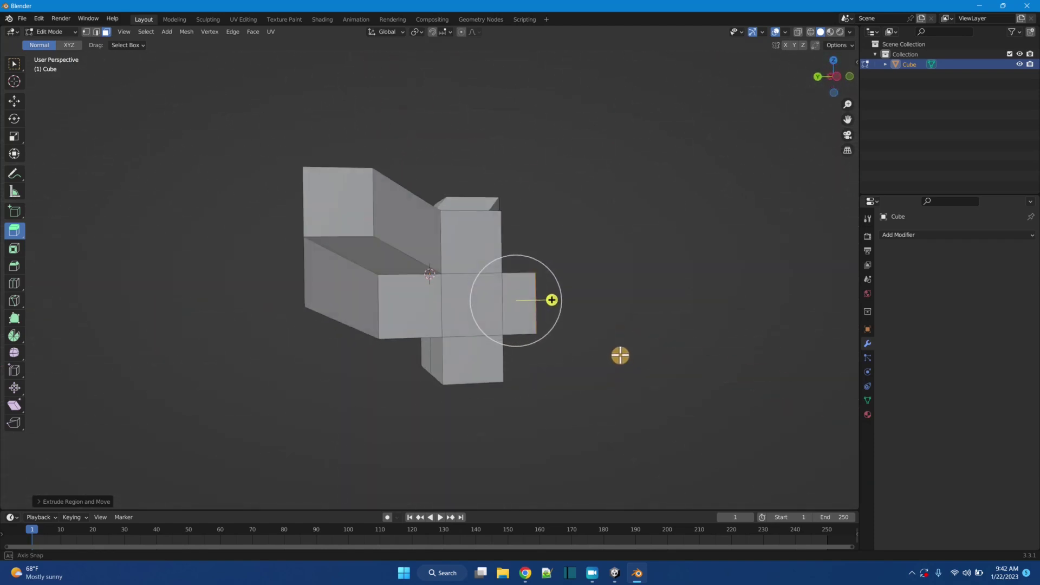
pyautogui.click(461, 313)
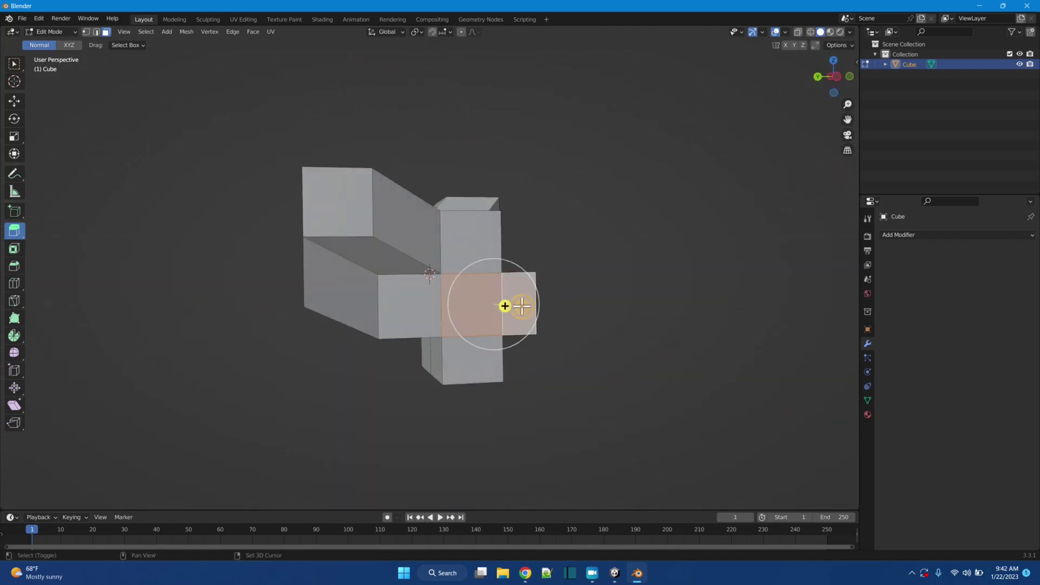
pyautogui.press('e')
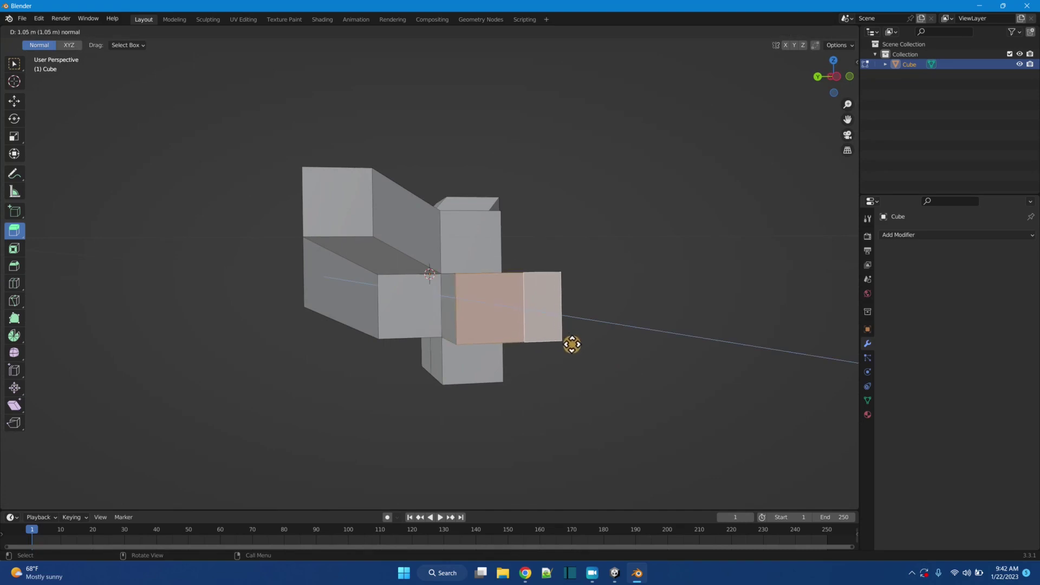
pyautogui.click(572, 344)
# Extrude a face near the mesh centre slightly outward and select its neighbouring face.
pyautogui.moveTo(572, 345); pyautogui.dragTo(473, 436, button='middle')
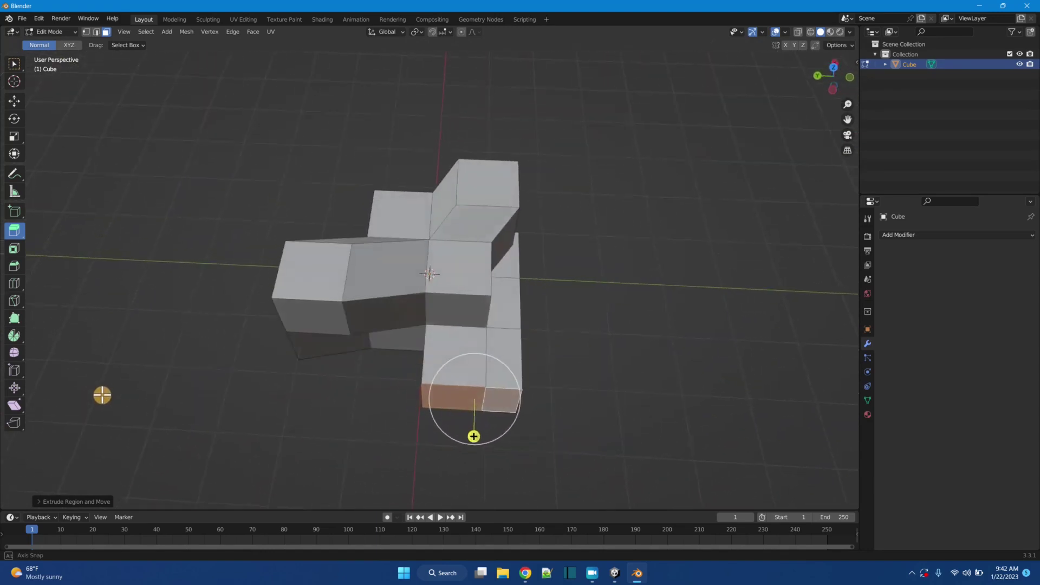
pyautogui.moveTo(102, 396); pyautogui.dragTo(107, 372, button='middle')
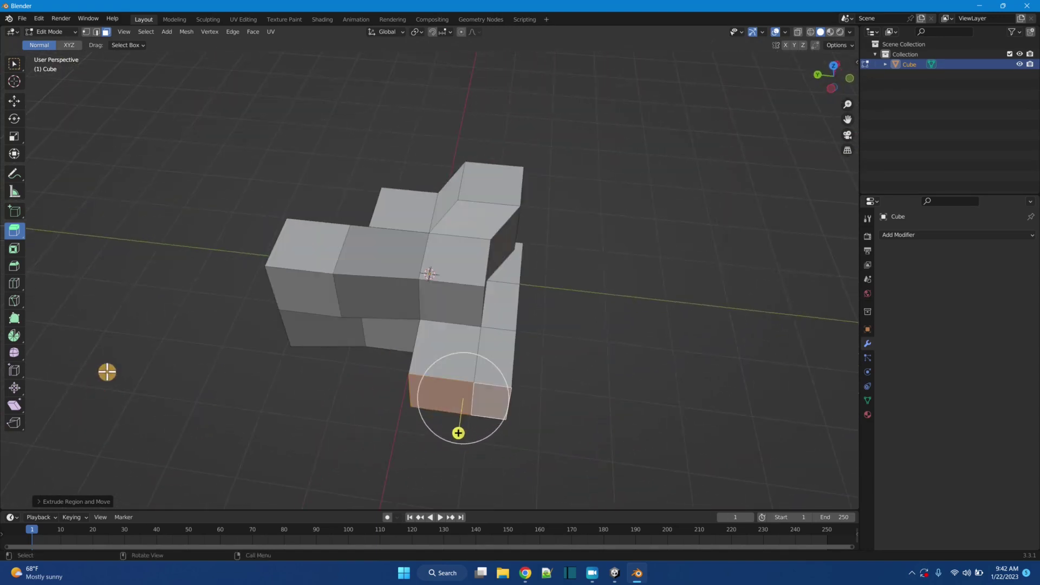
pyautogui.click(458, 295)
pyautogui.moveTo(502, 316); pyautogui.dragTo(470, 291, button='middle')
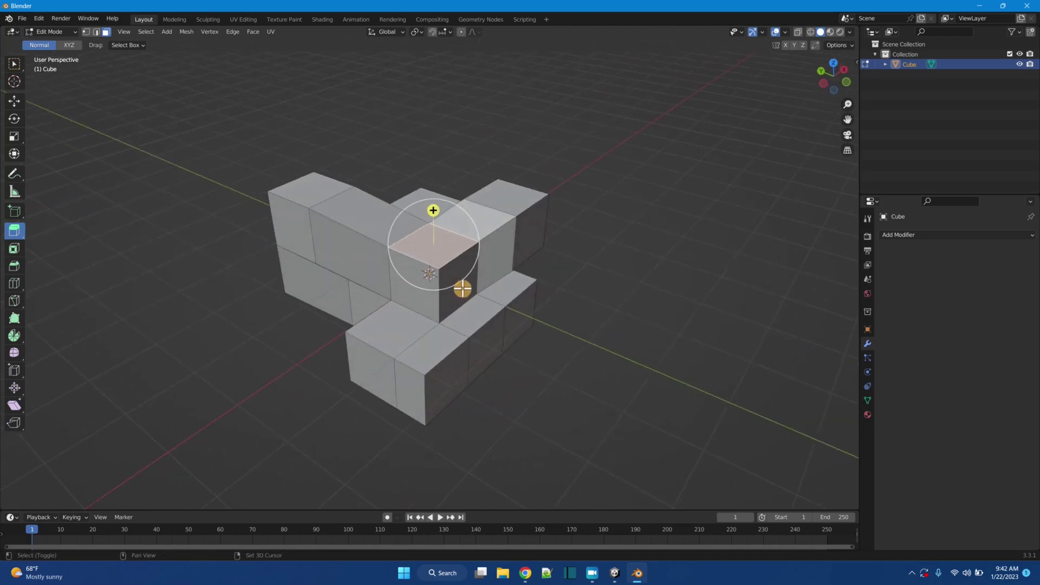
pyautogui.moveTo(413, 299); pyautogui.dragTo(445, 268)
pyautogui.keyDown('shift'); pyautogui.click(460, 281); pyautogui.keyUp('shift')
pyautogui.click(557, 330)
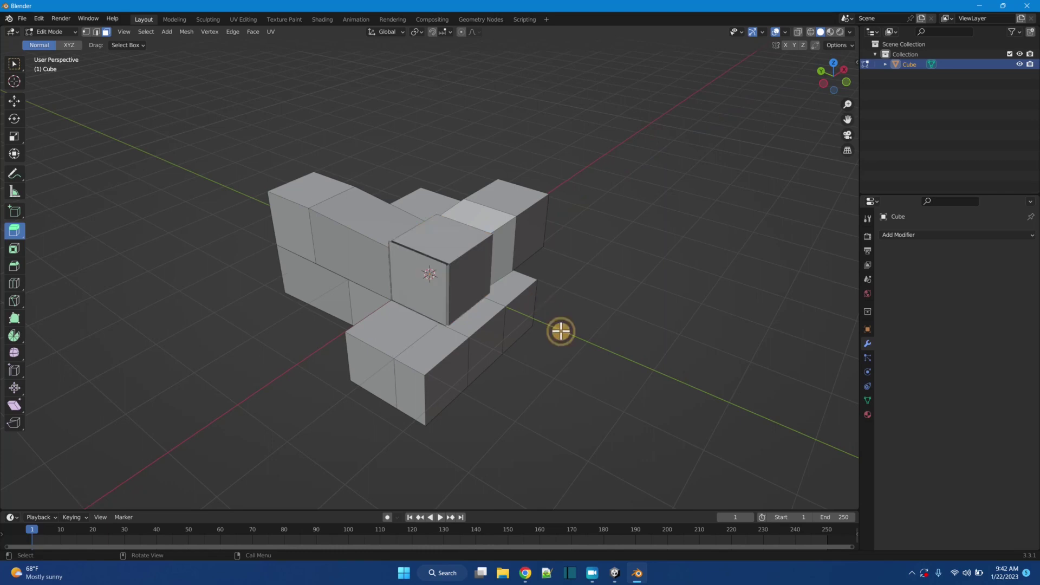
# Extrude the two selected faces outward, then extrude the lower-right face downward.
pyautogui.moveTo(557, 329); pyautogui.dragTo(487, 294, button='middle')
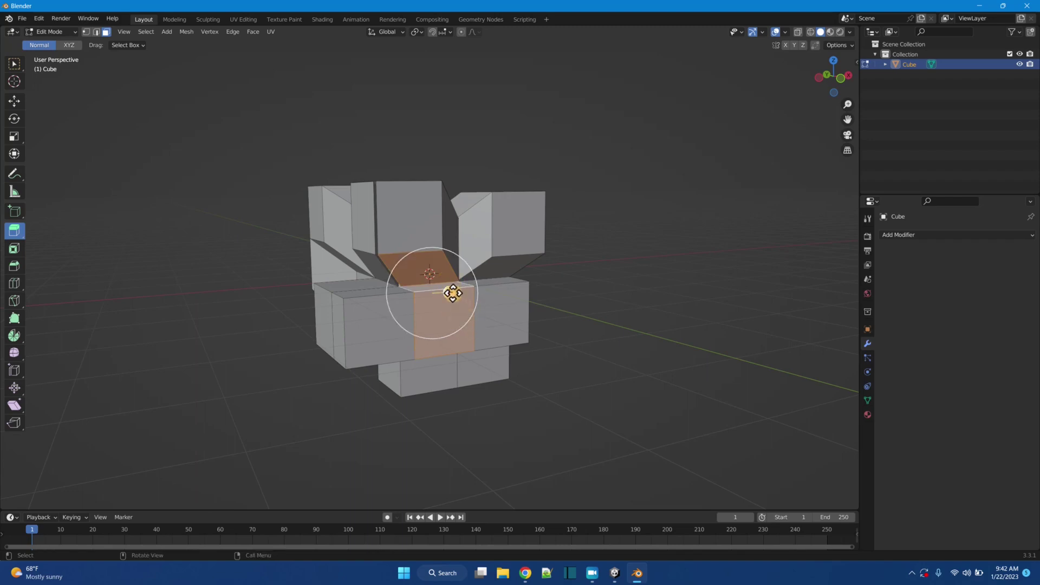
pyautogui.moveTo(453, 293); pyautogui.dragTo(472, 290)
pyautogui.click(603, 304)
pyautogui.moveTo(604, 303); pyautogui.dragTo(558, 296, button='middle')
pyautogui.click(533, 316)
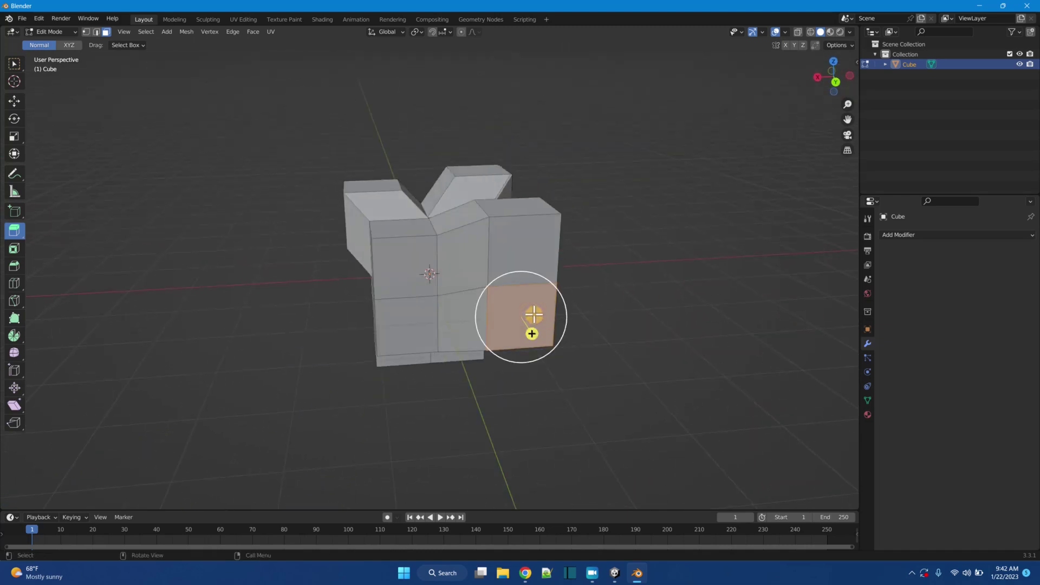
pyautogui.moveTo(545, 318); pyautogui.dragTo(535, 356)
pyautogui.moveTo(626, 309); pyautogui.dragTo(596, 271, button='middle')
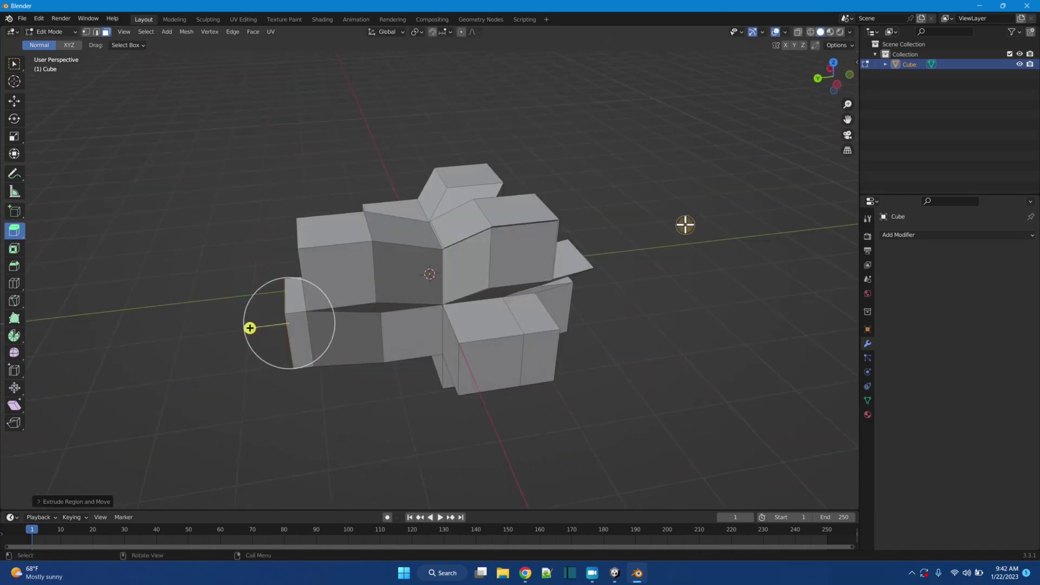
pyautogui.moveTo(685, 224); pyautogui.dragTo(617, 276, button='middle')
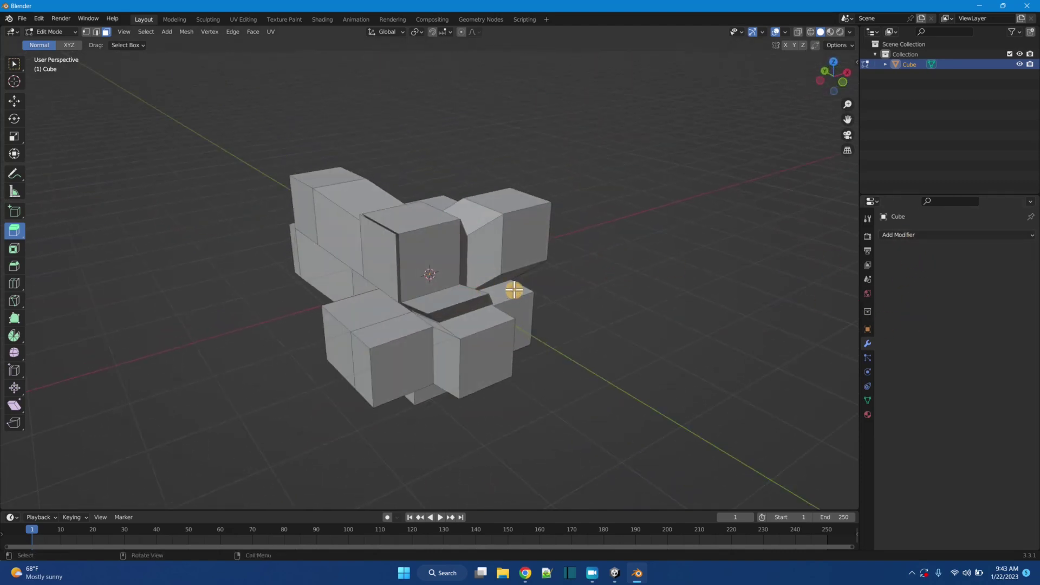
# Select the whole mesh and add a Smooth Remesh modifier with Octree Depth 5.
pyautogui.press('a')
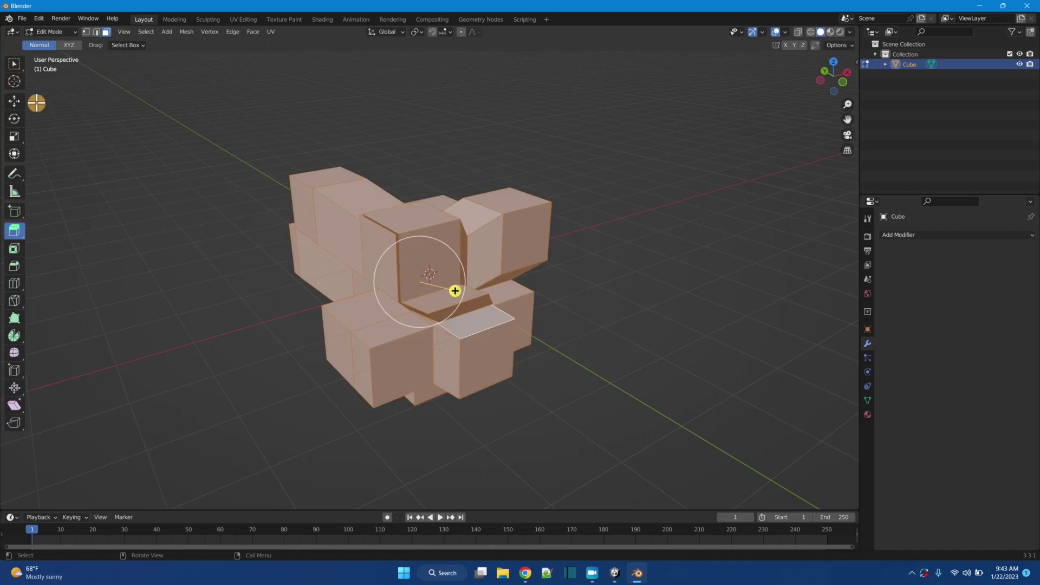
pyautogui.click(12, 60)
pyautogui.click(907, 236)
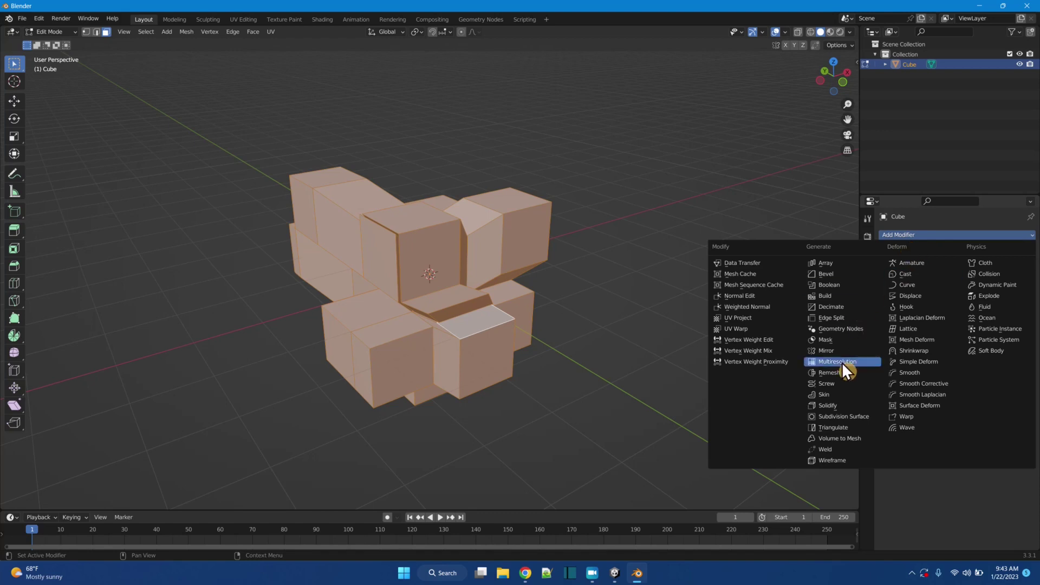
pyautogui.click(834, 374)
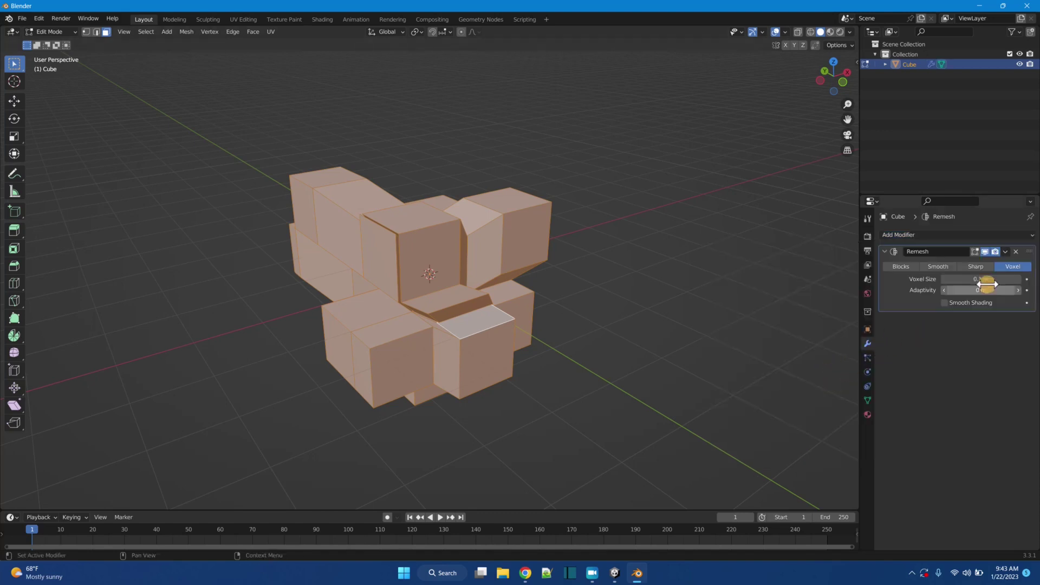
pyautogui.click(937, 266)
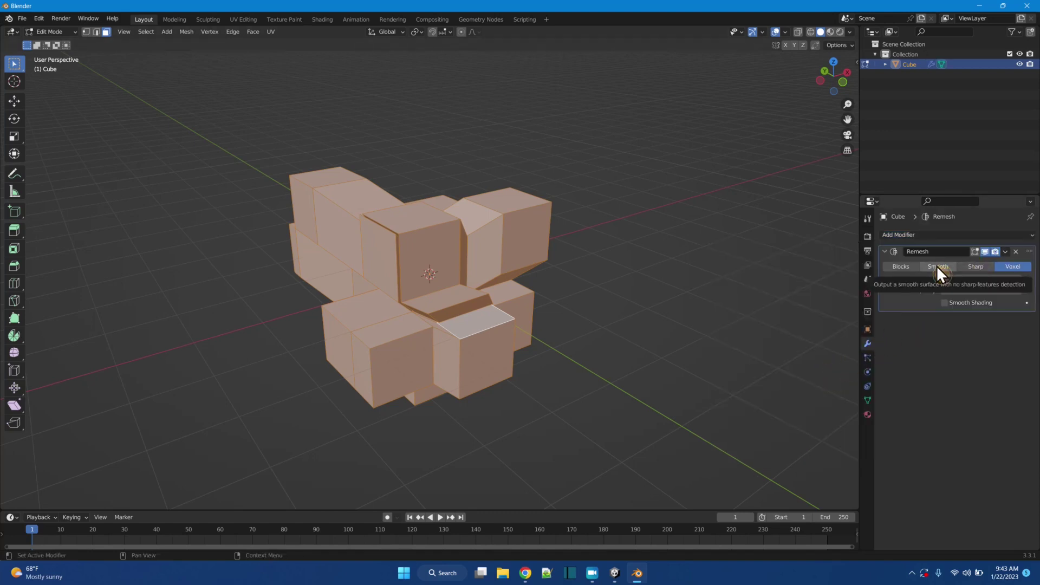
pyautogui.moveTo(553, 370); pyautogui.dragTo(684, 341, button='middle')
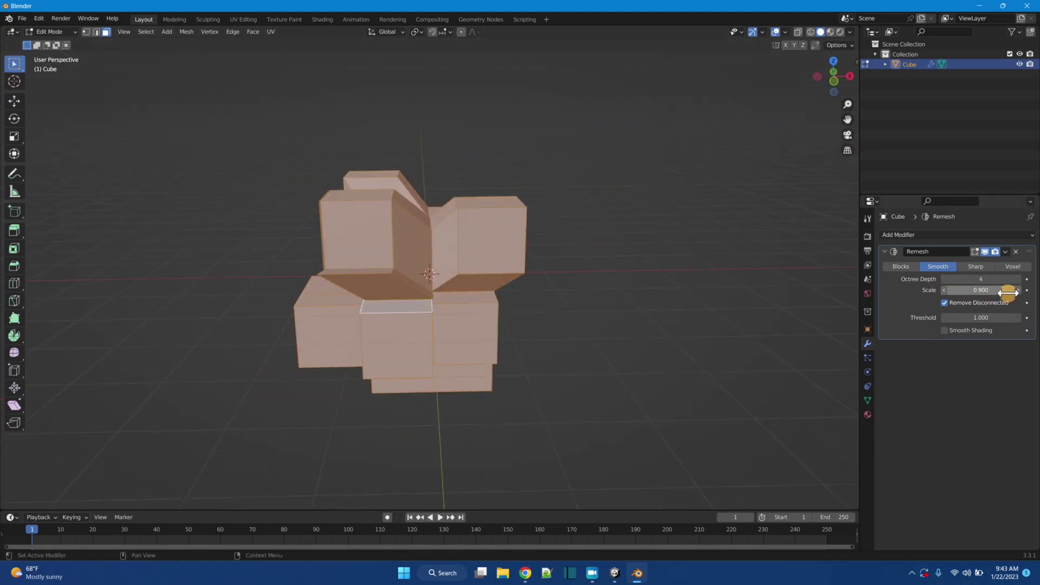
pyautogui.click(1019, 279)
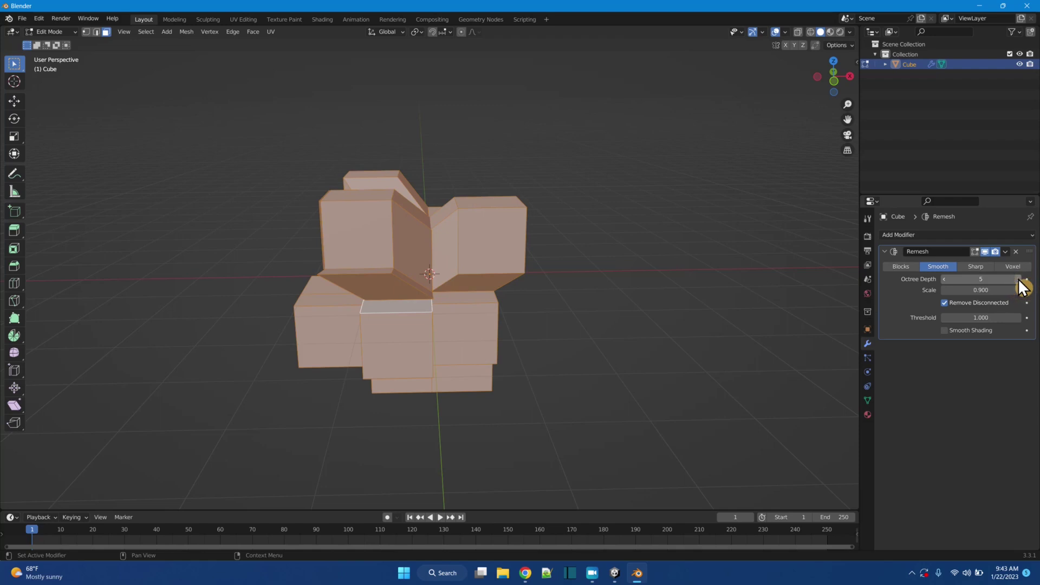
pyautogui.moveTo(717, 325); pyautogui.dragTo(604, 324, button='middle')
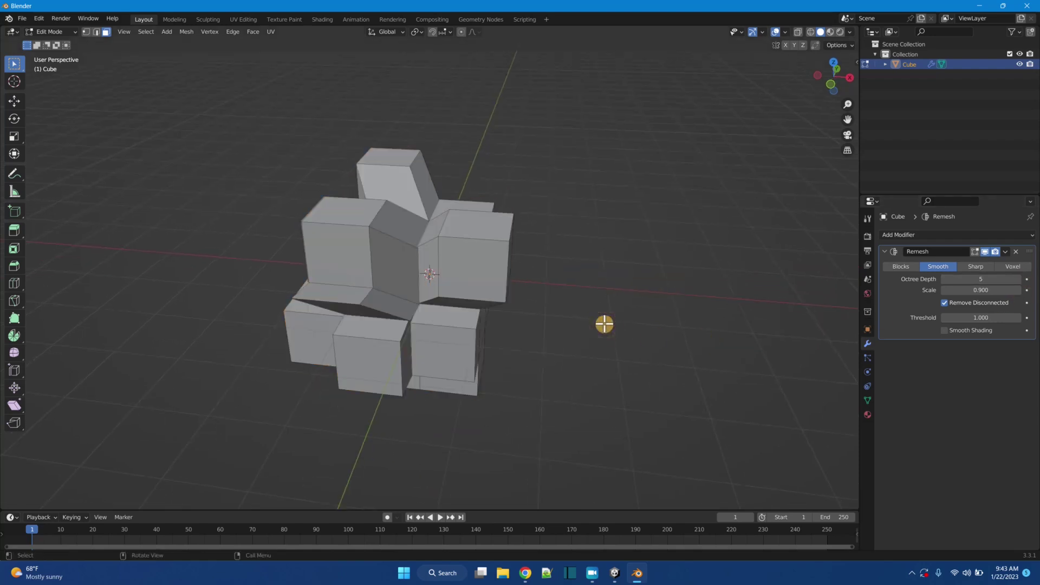
# Preview the remesh in Object Mode, lower Octree Depth to 4, then delete the Remesh modifier.
pyautogui.click(71, 31)
pyautogui.click(64, 42)
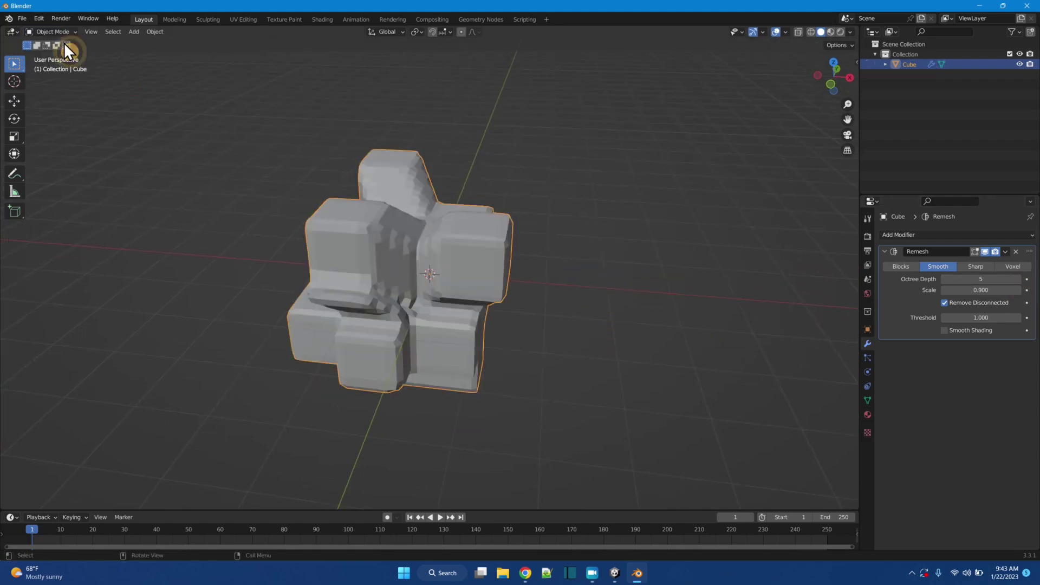
pyautogui.moveTo(640, 378); pyautogui.dragTo(775, 372, button='middle')
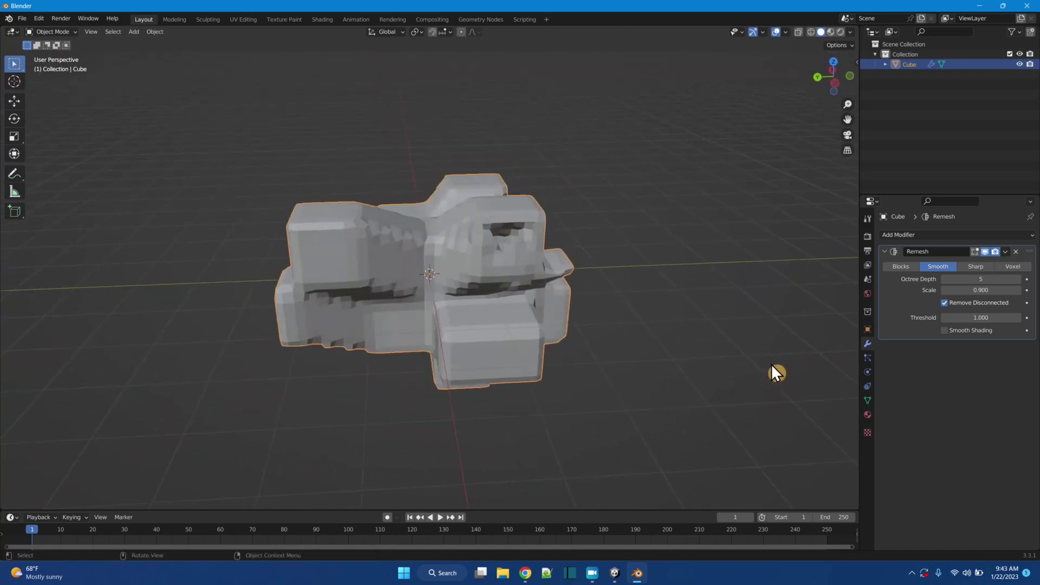
pyautogui.click(944, 278)
pyautogui.moveTo(704, 346); pyautogui.dragTo(540, 276, button='middle')
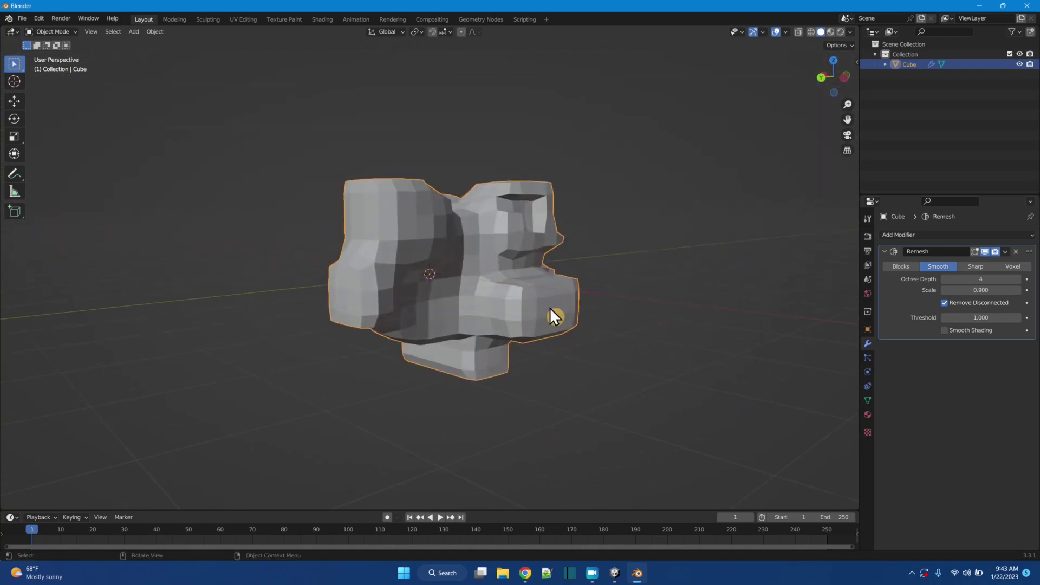
pyautogui.click(1015, 251)
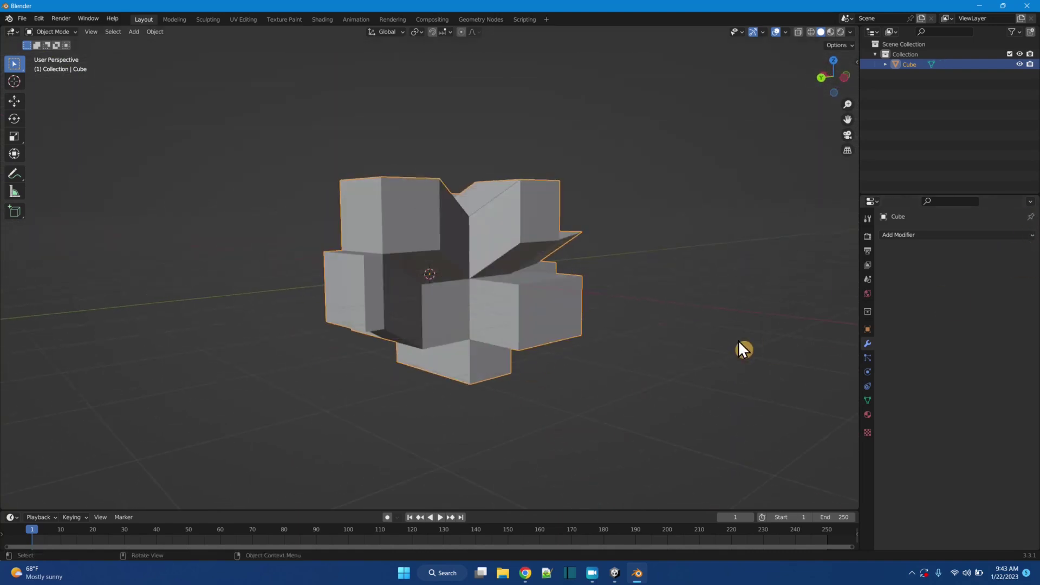
# Back in Edit Mode, move the bottom edge of the right block's side face.
pyautogui.moveTo(739, 340); pyautogui.dragTo(720, 366, button='middle')
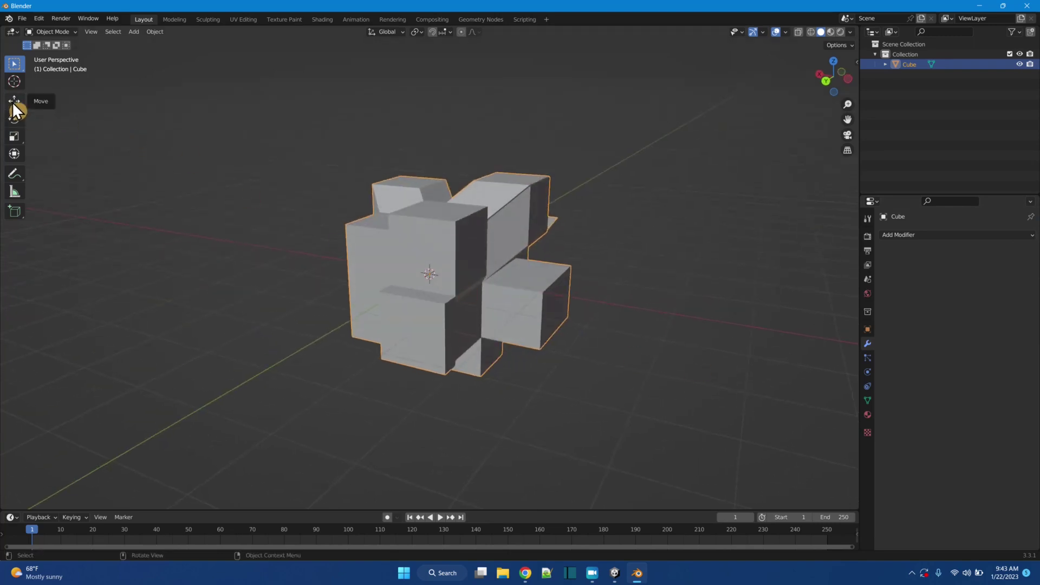
pyautogui.click(54, 32)
pyautogui.click(53, 57)
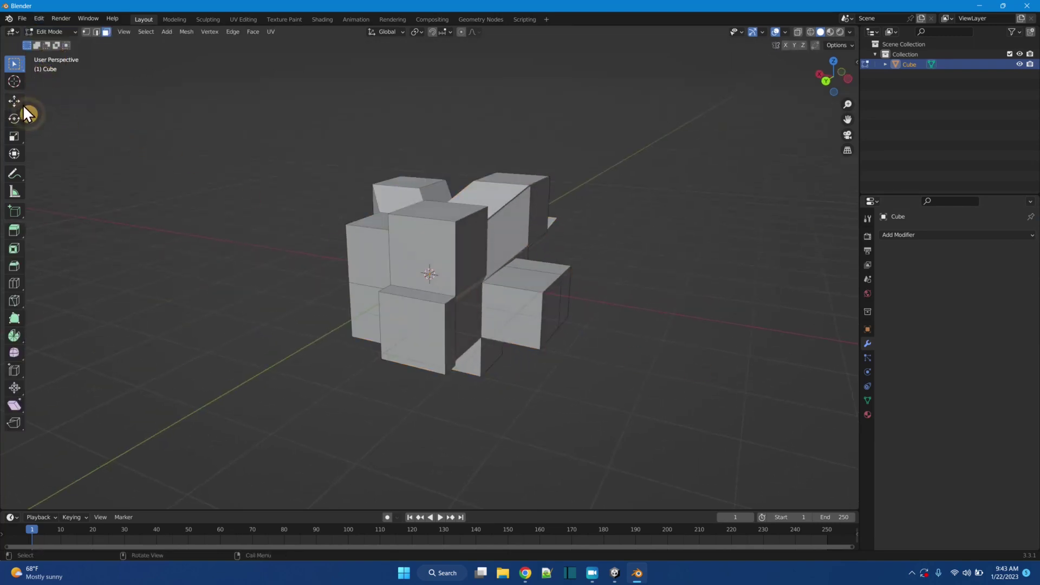
pyautogui.click(14, 103)
pyautogui.click(548, 316)
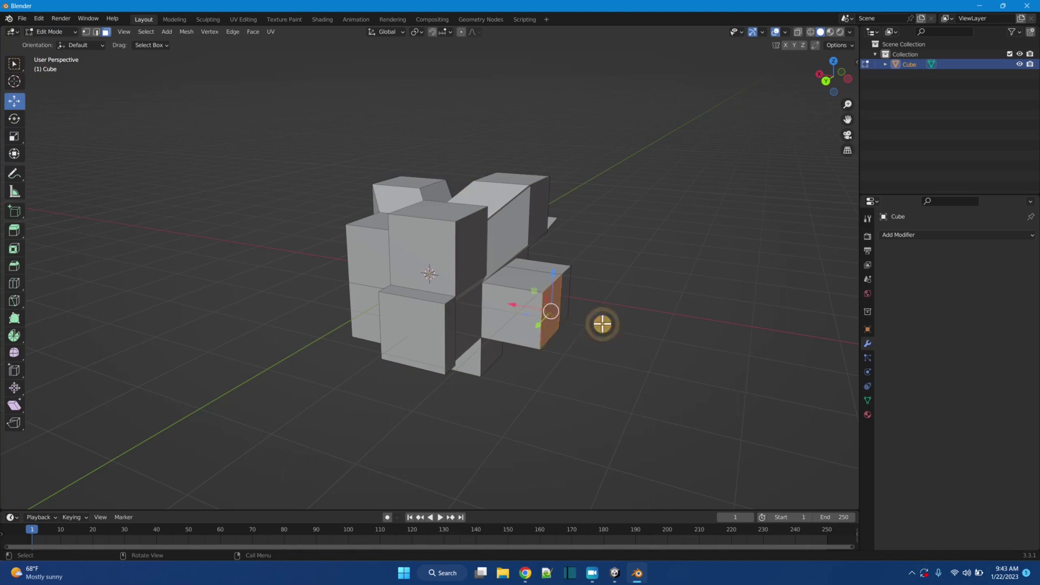
pyautogui.moveTo(604, 325); pyautogui.dragTo(581, 348, button='middle')
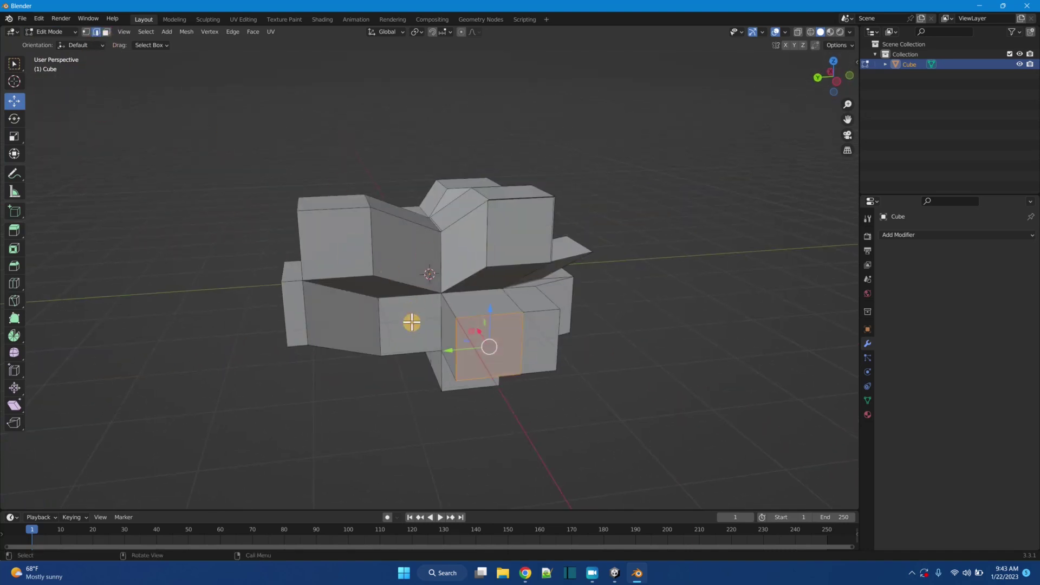
pyautogui.moveTo(455, 353); pyautogui.dragTo(527, 348, button='middle')
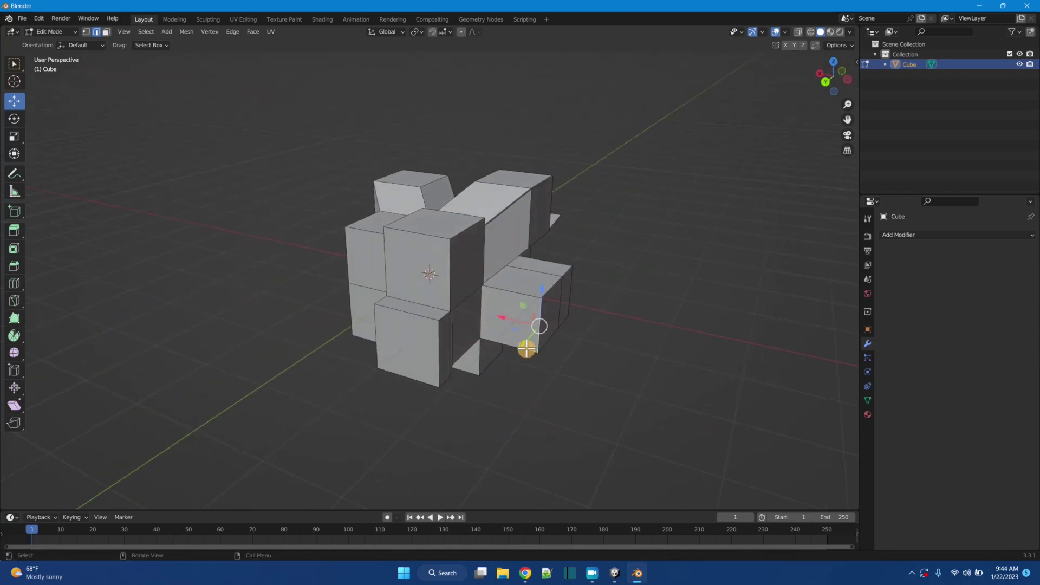
pyautogui.click(512, 329)
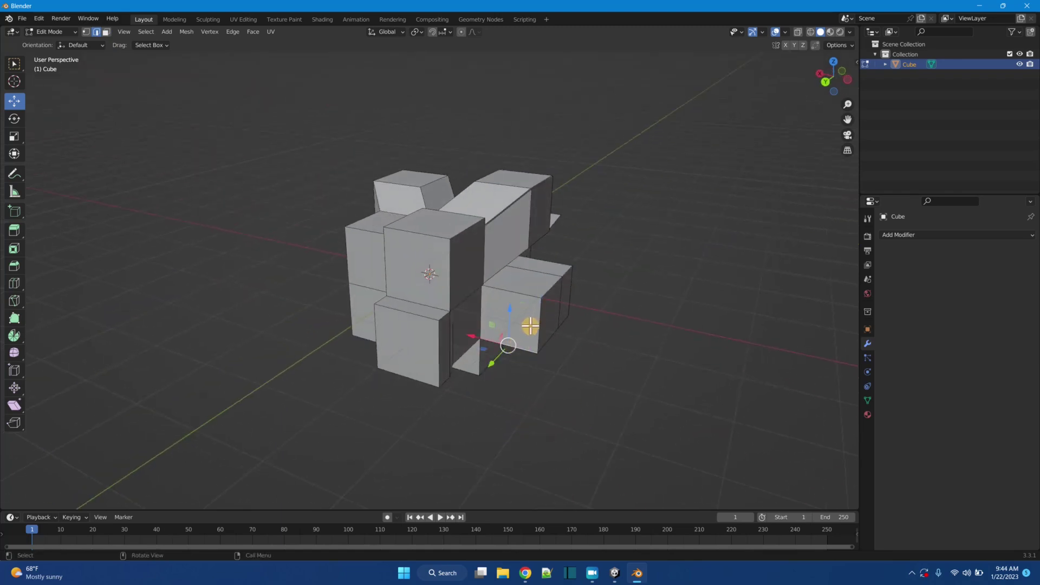
pyautogui.moveTo(575, 360); pyautogui.dragTo(452, 336, button='middle')
pyautogui.press('g')
pyautogui.click(473, 314)
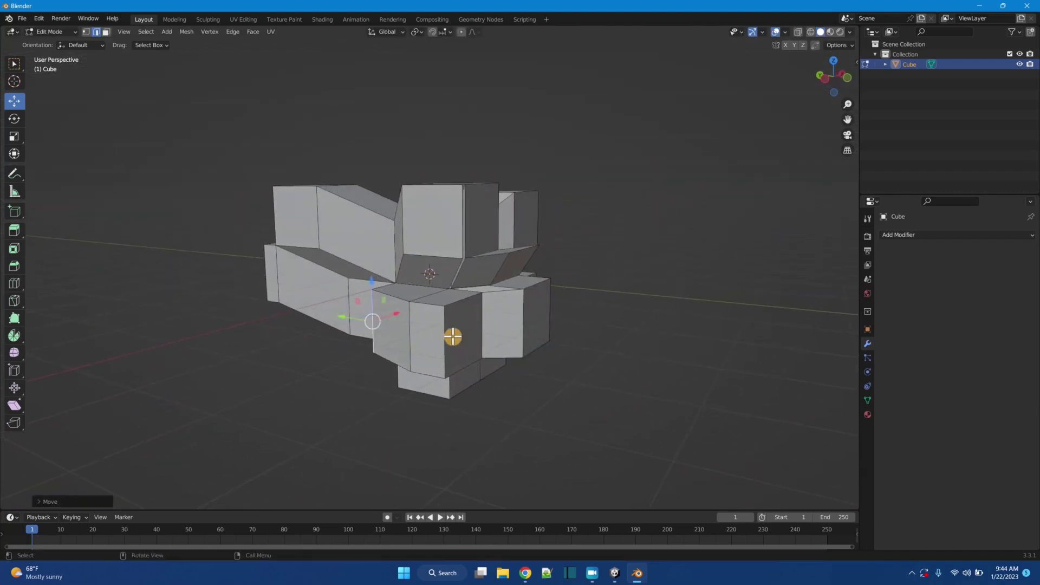
# Move two vertical block edges to skew their corners.
pyautogui.click(447, 336)
pyautogui.press('g')
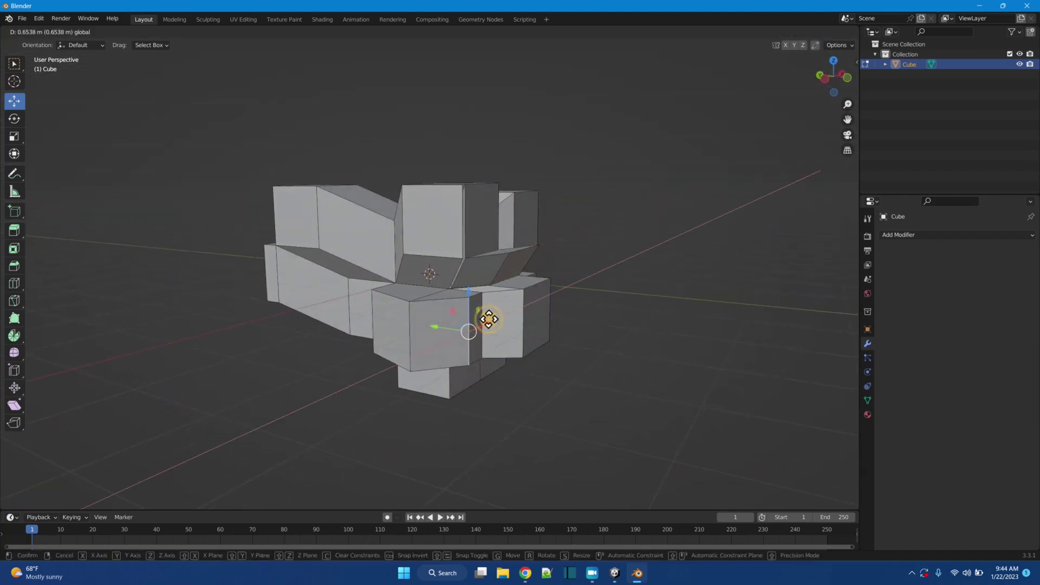
pyautogui.click(485, 320)
pyautogui.moveTo(608, 376); pyautogui.dragTo(536, 380, button='middle')
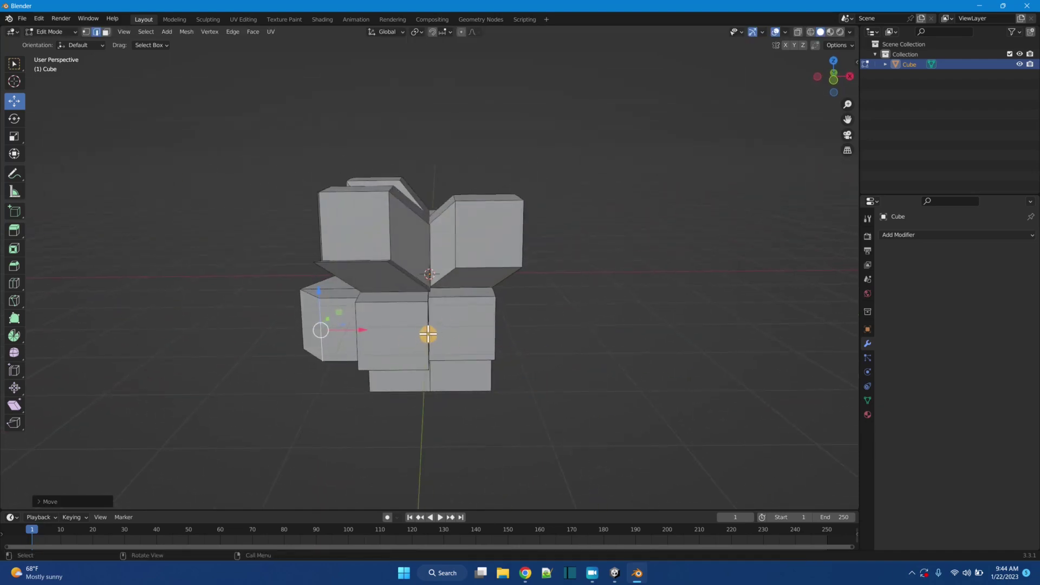
pyautogui.moveTo(448, 364); pyautogui.dragTo(431, 395, button='middle')
pyautogui.click(397, 351)
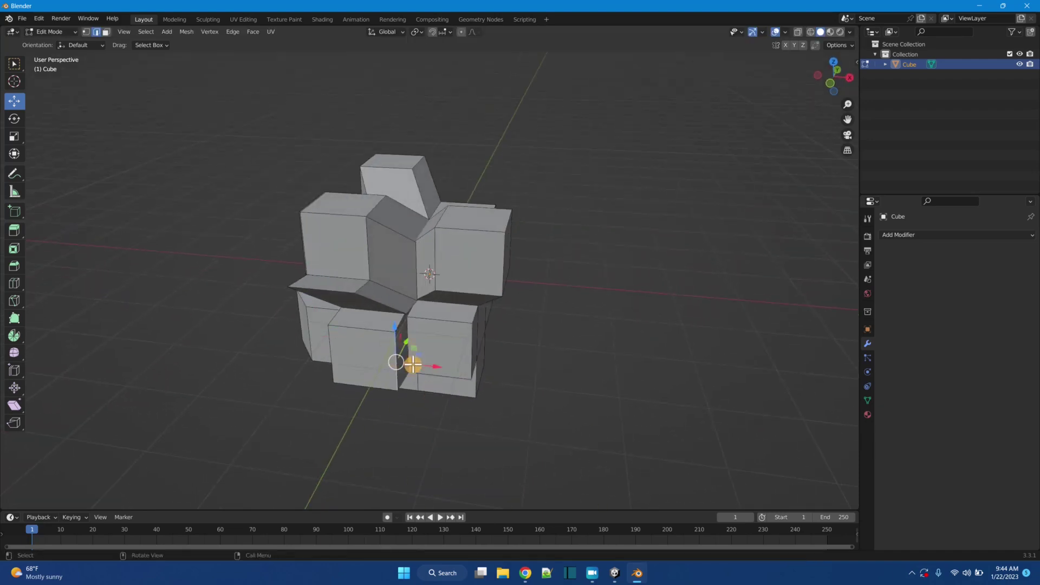
pyautogui.press('g')
pyautogui.click(494, 366)
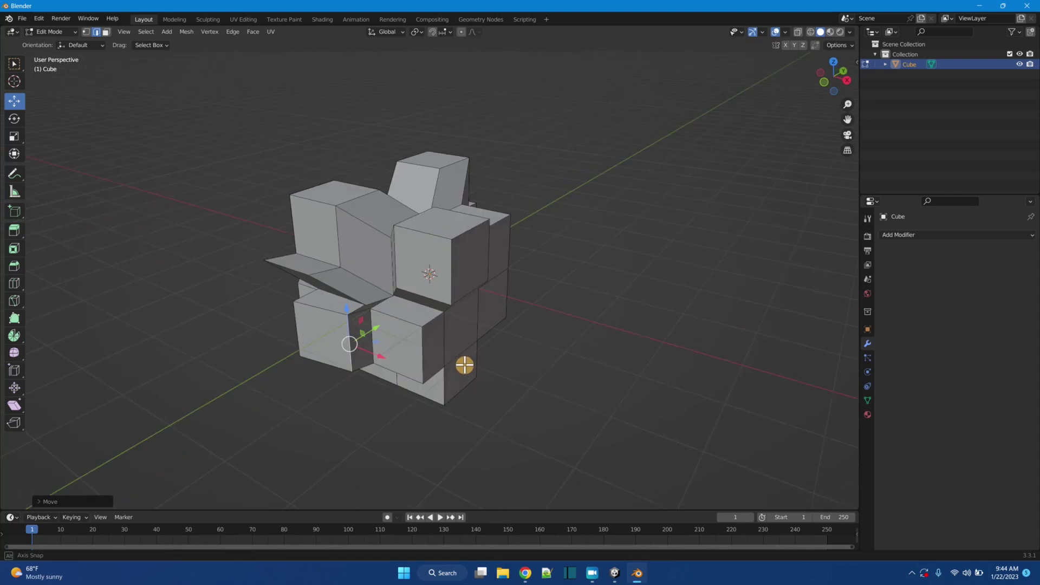
pyautogui.moveTo(464, 365); pyautogui.dragTo(460, 352, button='middle')
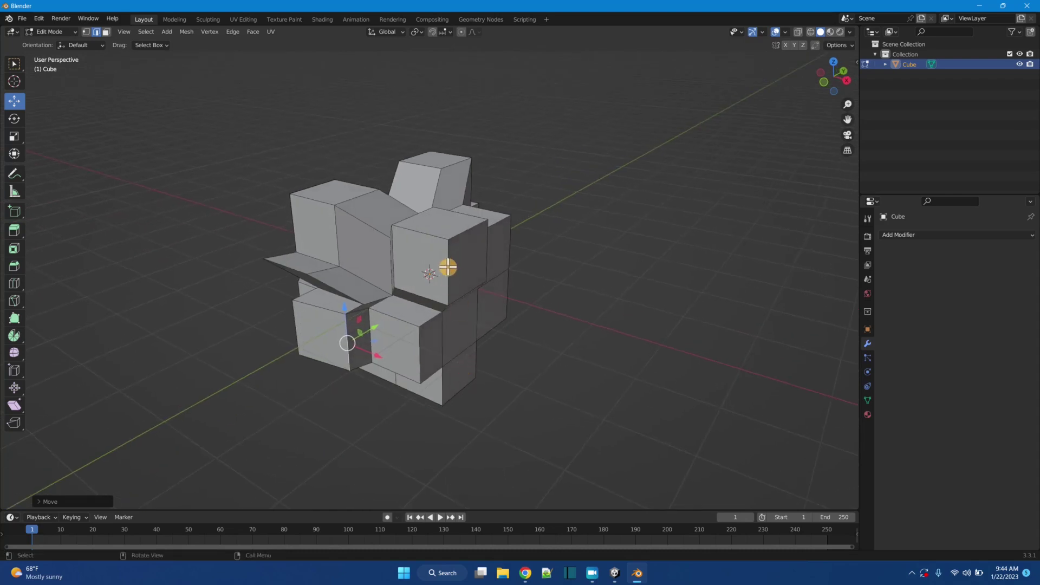
# Switch to vertex select and drag a vertex to a new position, then select another vertex.
pyautogui.click(86, 32)
pyautogui.moveTo(450, 237); pyautogui.dragTo(478, 265, button='middle')
pyautogui.press('g')
pyautogui.click(528, 202)
pyautogui.click(432, 245)
# Place the grabbed vertex, then pull one edge sideways and push another down.
pyautogui.press('g')
pyautogui.click(517, 298)
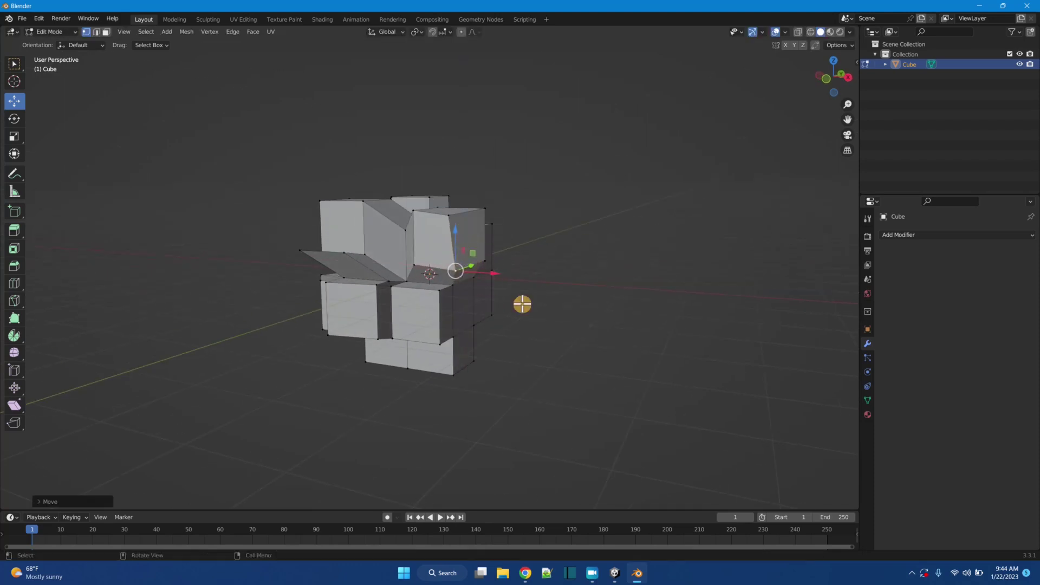
pyautogui.moveTo(522, 302); pyautogui.dragTo(698, 365, button='middle')
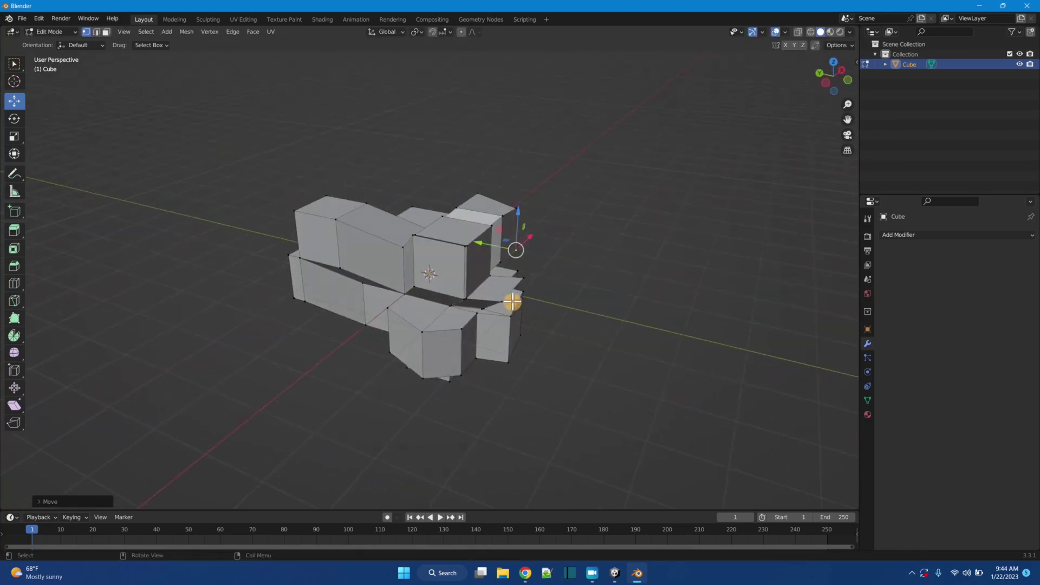
pyautogui.click(96, 32)
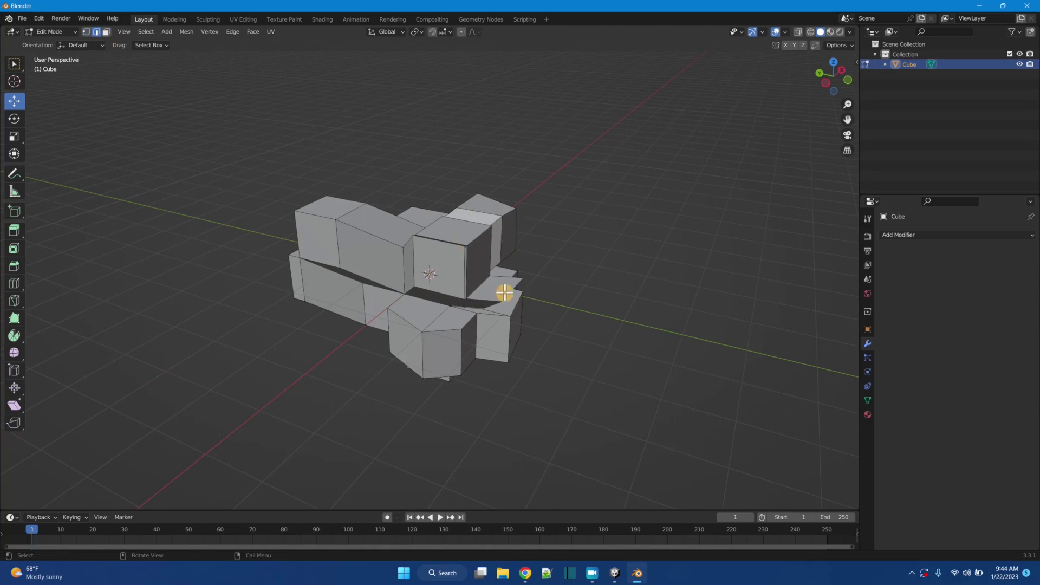
pyautogui.moveTo(484, 278); pyautogui.dragTo(469, 279)
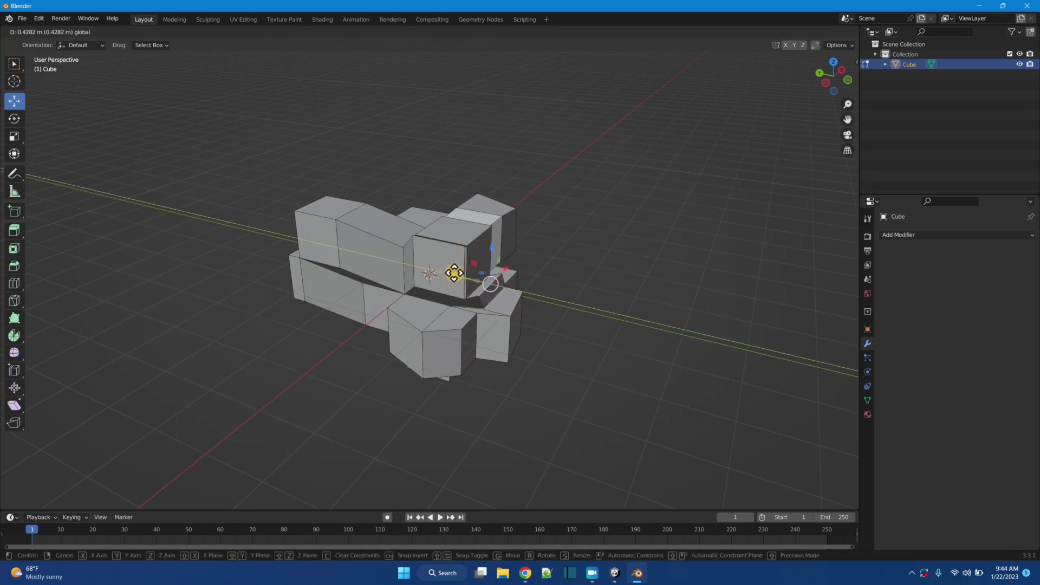
pyautogui.click(453, 273)
pyautogui.moveTo(455, 274); pyautogui.dragTo(765, 356, button='middle')
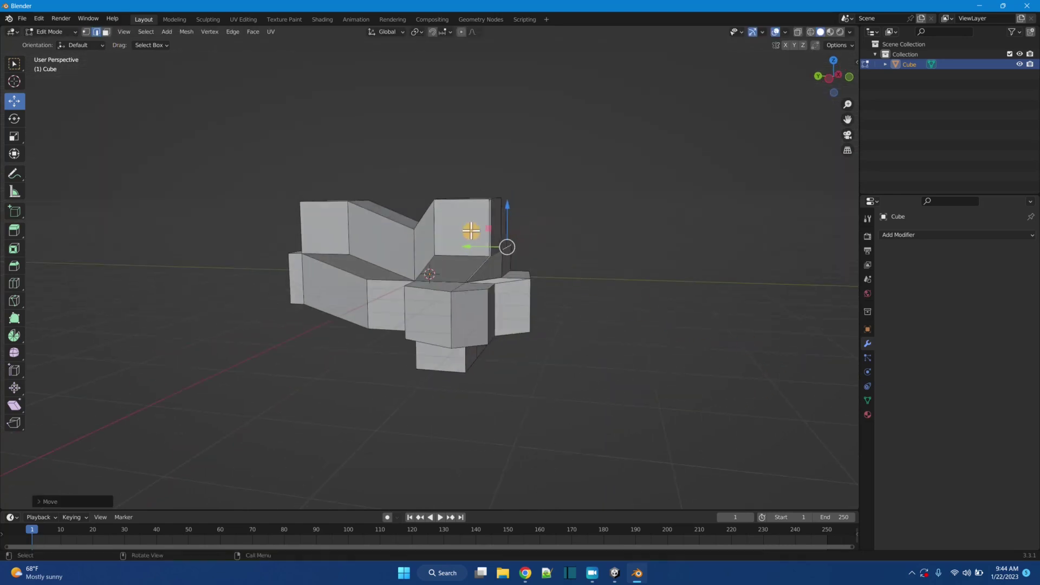
pyautogui.moveTo(491, 229); pyautogui.dragTo(486, 243)
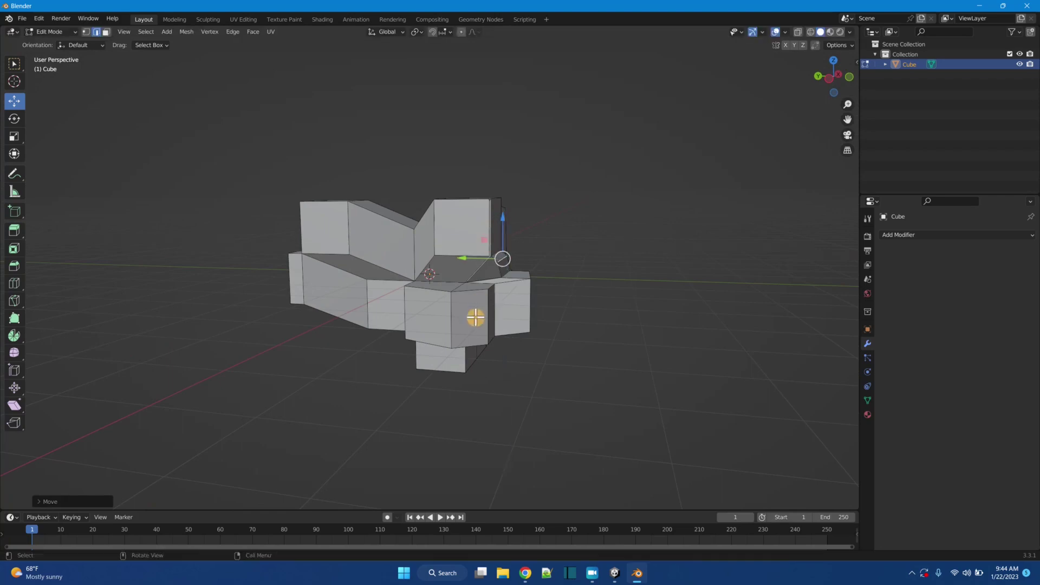
pyautogui.moveTo(476, 316); pyautogui.dragTo(694, 290, button='middle')
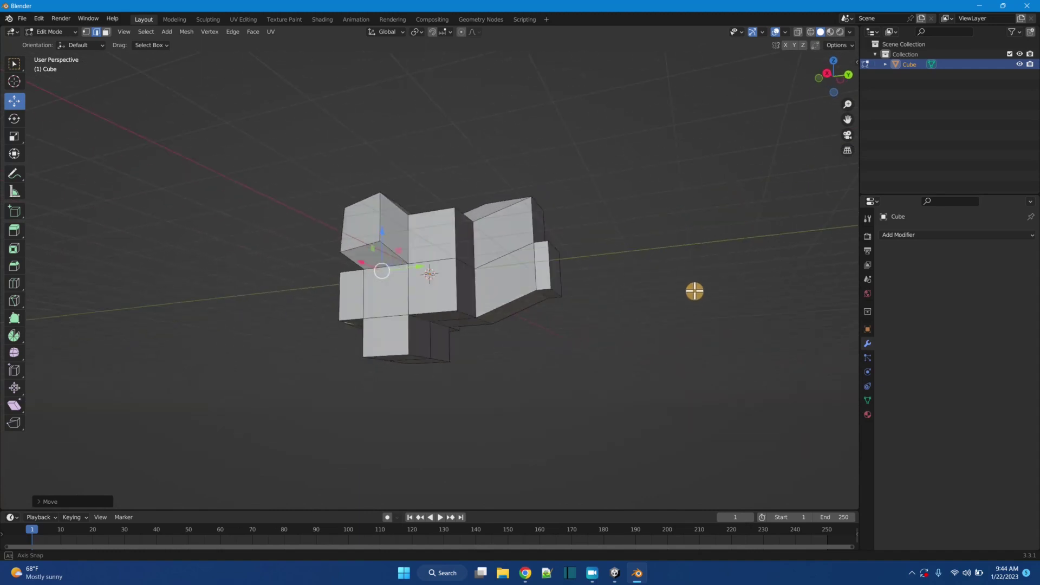
# Move another edge of the mesh vertically along the Z axis.
pyautogui.click(477, 325)
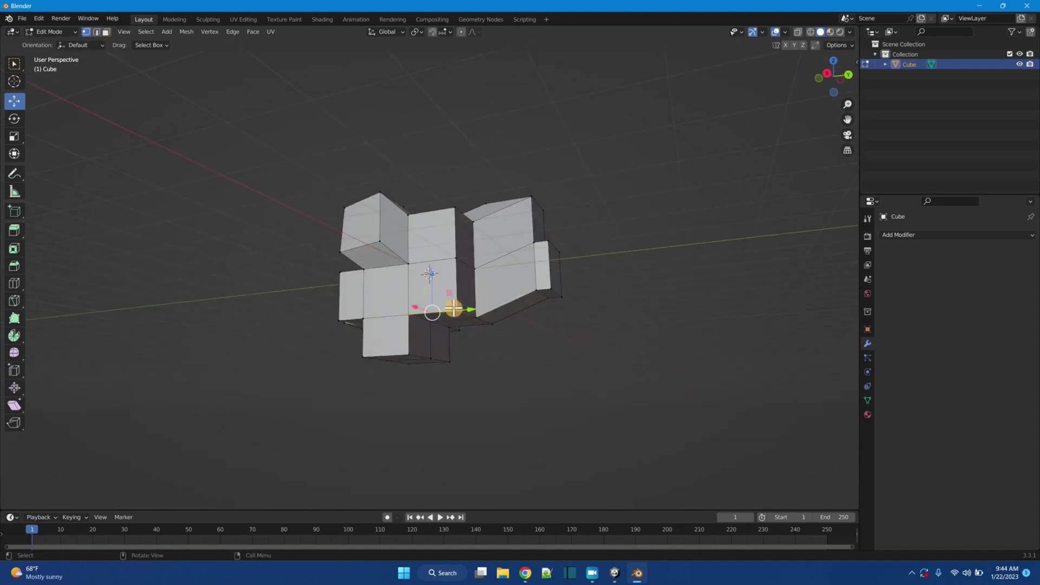
pyautogui.scroll(4, 453, 308)
pyautogui.press('g')
pyautogui.press('z')
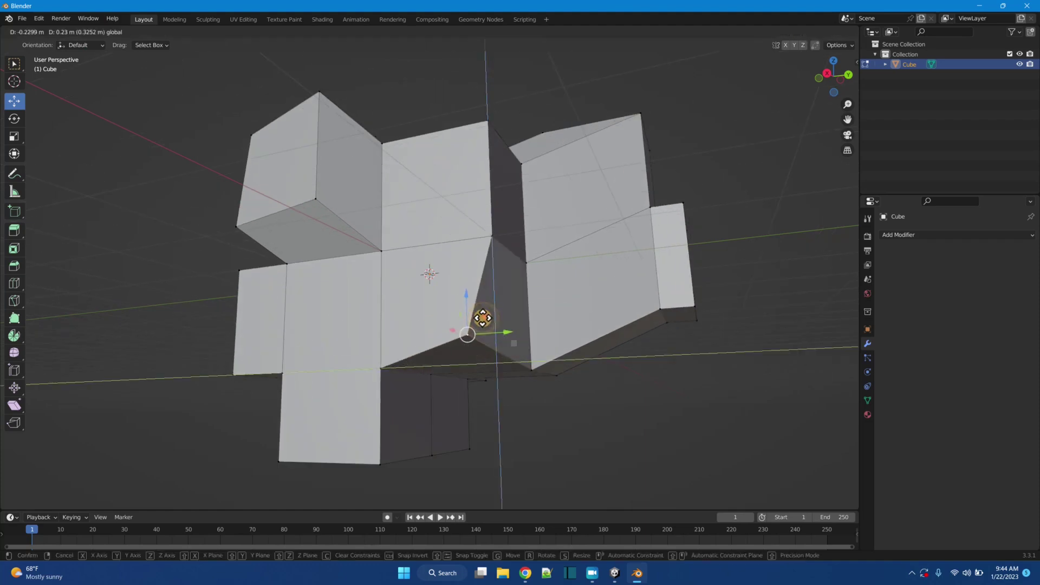
pyautogui.click(471, 371)
pyautogui.moveTo(471, 372); pyautogui.dragTo(446, 418, button='middle')
# Move a vertex near the bottom of the mesh and raise another vertex.
pyautogui.click(437, 331)
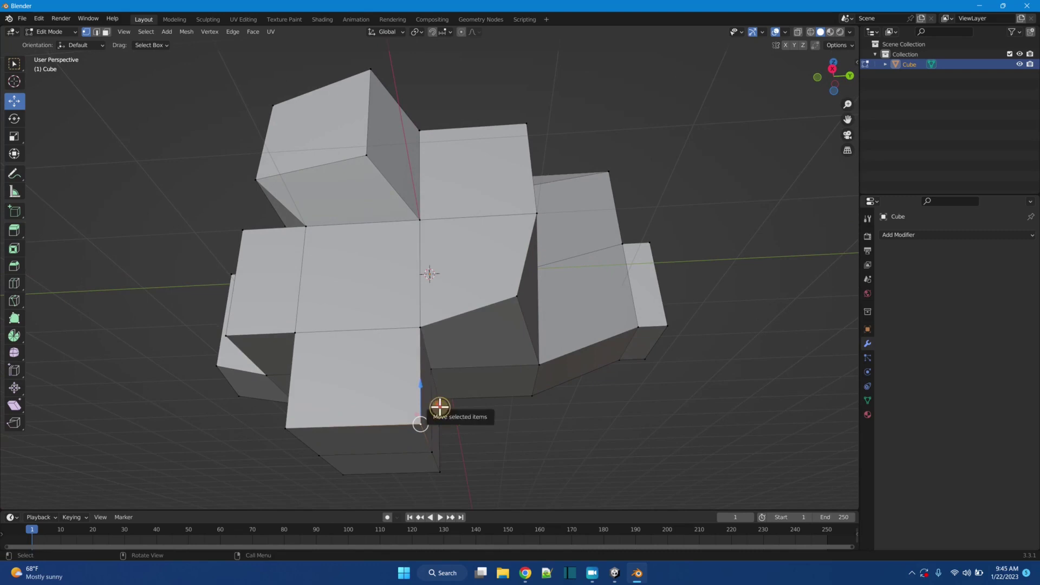
pyautogui.press('g')
pyautogui.click(433, 373)
pyautogui.moveTo(433, 373); pyautogui.dragTo(456, 394, button='middle')
pyautogui.click(345, 322)
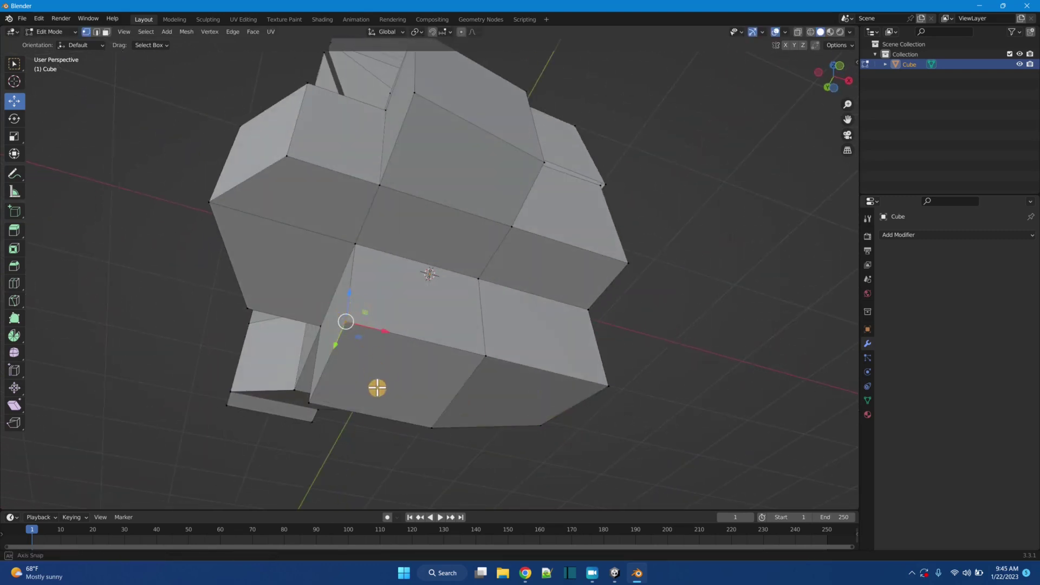
pyautogui.moveTo(372, 387); pyautogui.dragTo(384, 421, button='middle')
pyautogui.press('g')
pyautogui.click(411, 379)
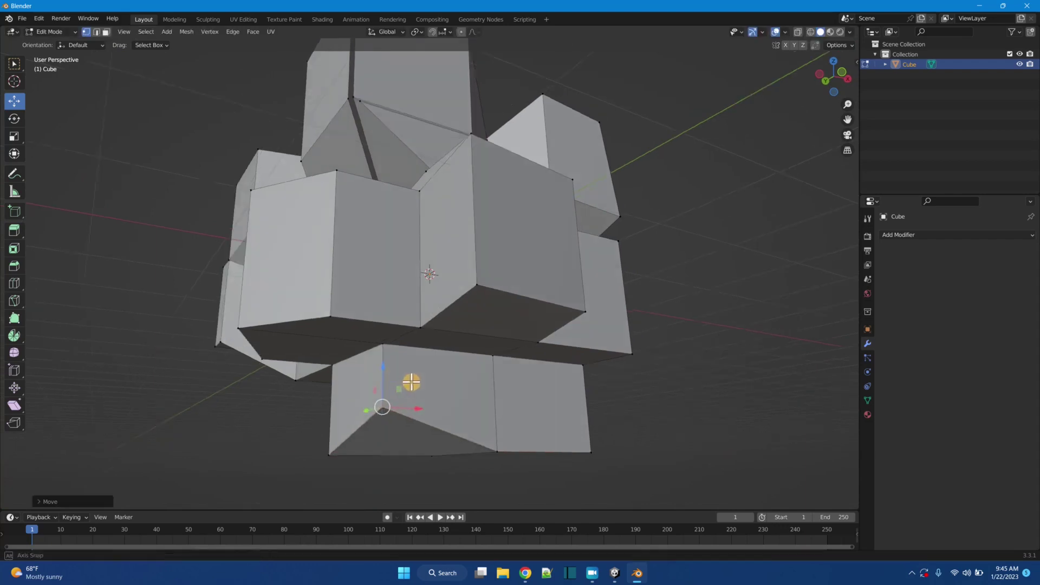
pyautogui.moveTo(411, 379); pyautogui.dragTo(472, 351, button='middle')
# Shift another vertex and pull the upper-left vertex down and to the right.
pyautogui.click(483, 325)
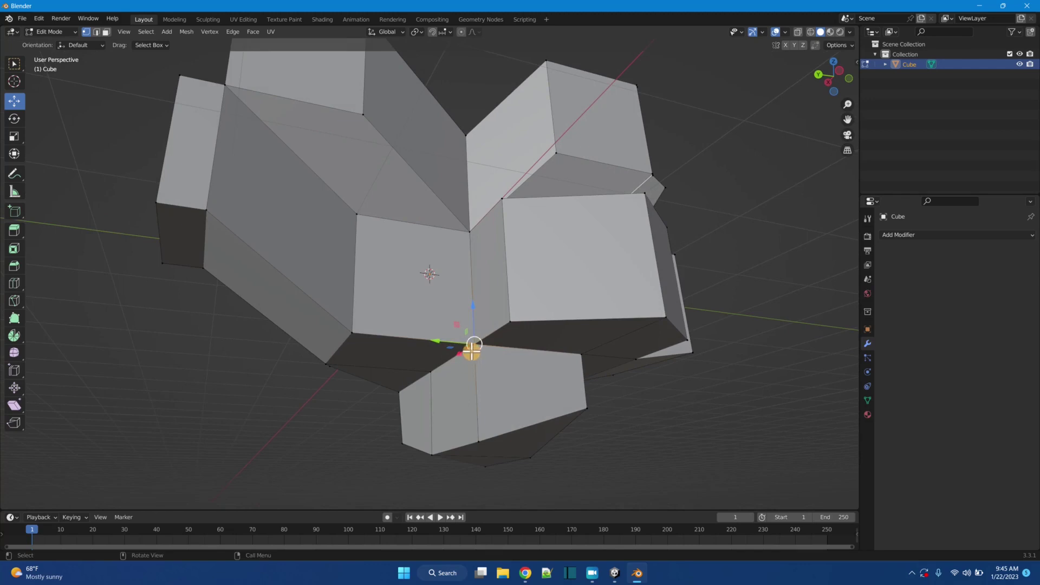
pyautogui.press('g')
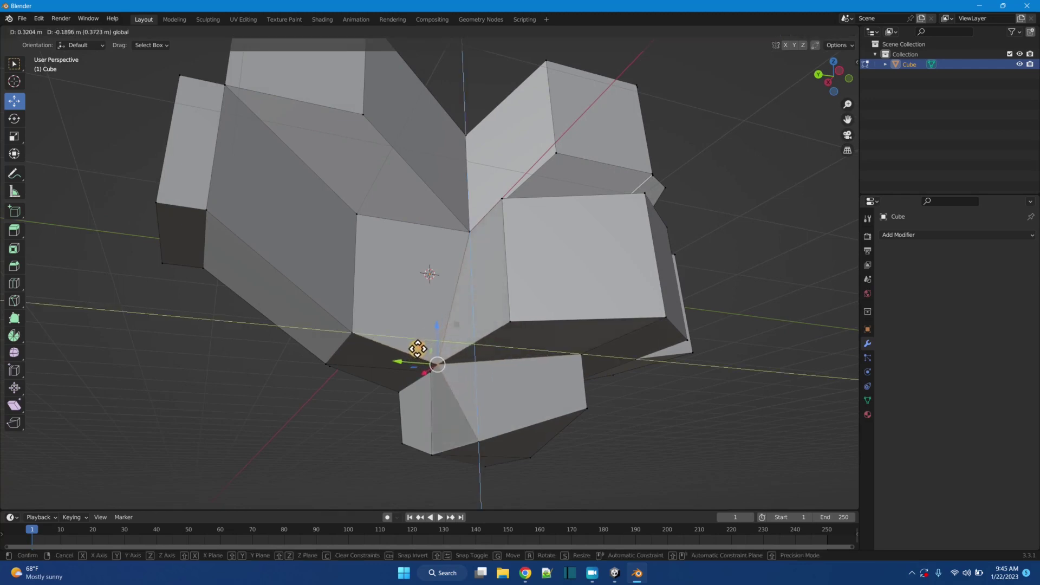
pyautogui.click(411, 357)
pyautogui.moveTo(402, 362); pyautogui.dragTo(427, 396, button='middle')
pyautogui.click(292, 176)
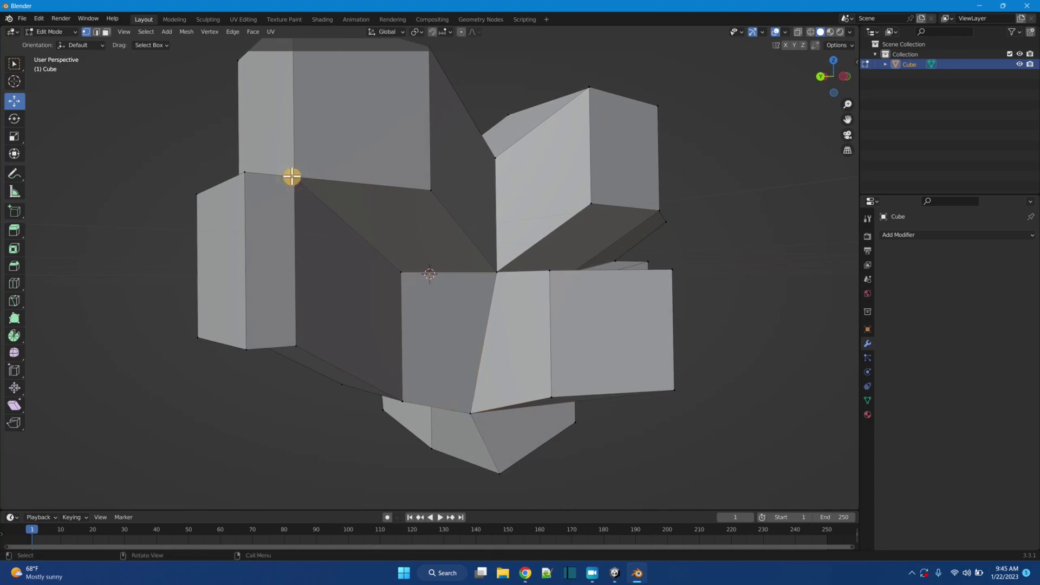
pyautogui.moveTo(318, 232); pyautogui.dragTo(314, 236, button='middle')
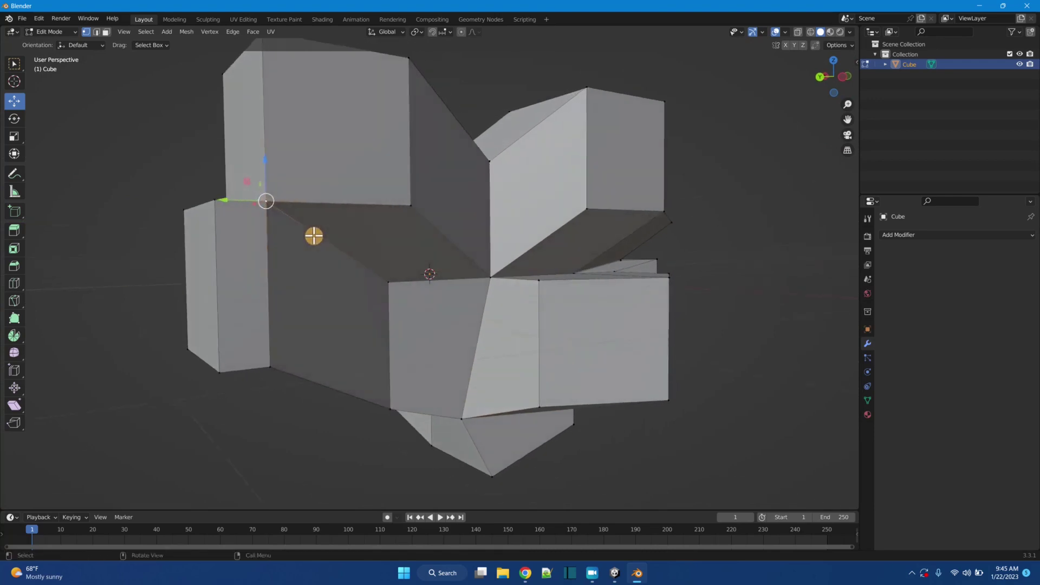
pyautogui.moveTo(248, 187); pyautogui.dragTo(327, 237)
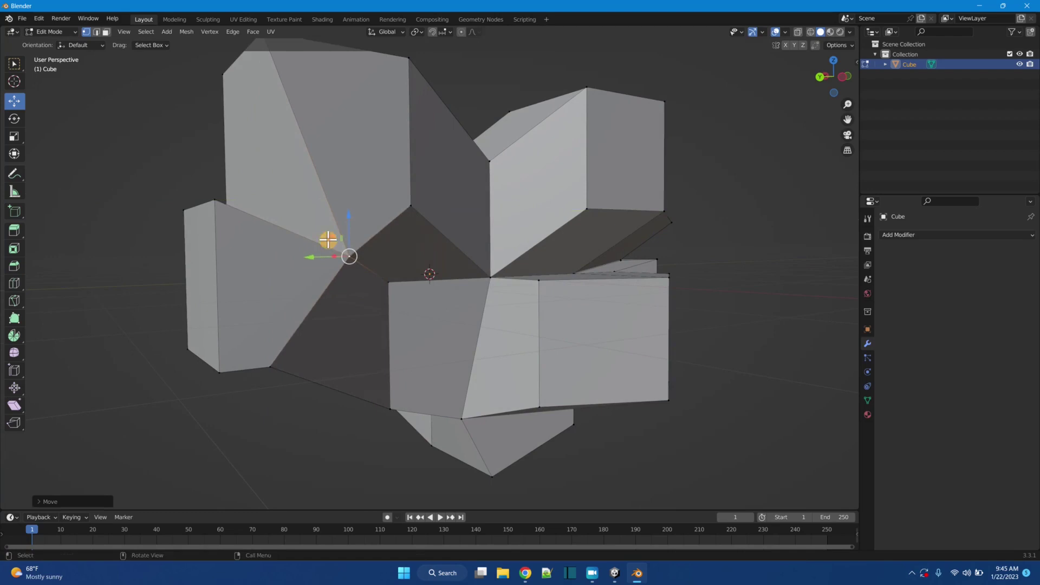
pyautogui.moveTo(327, 237); pyautogui.dragTo(389, 337, button='middle')
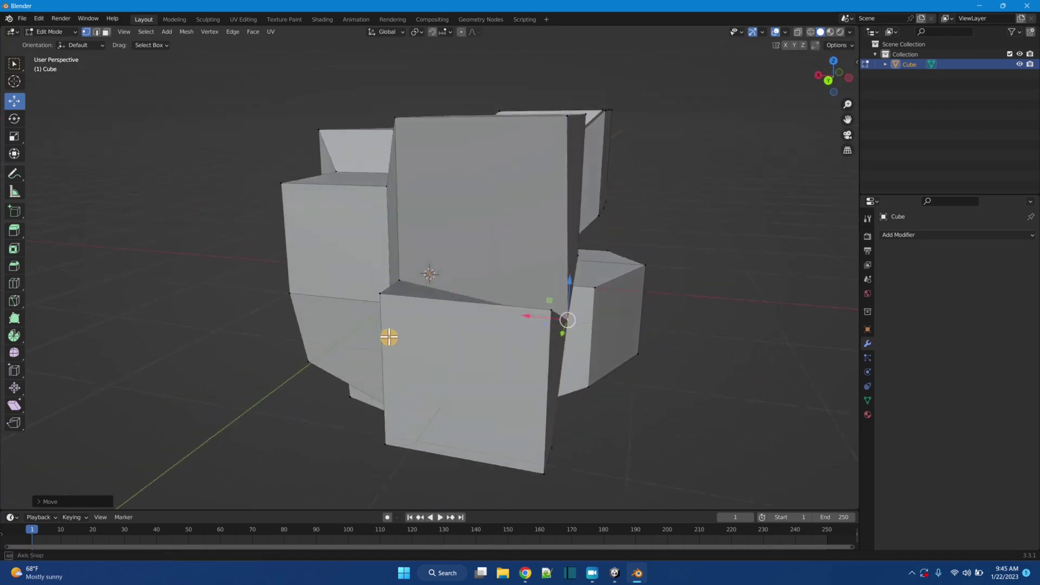
# Push an edge downward, then move a vertex with the Y axis locked (Shift+Y).
pyautogui.click(99, 33)
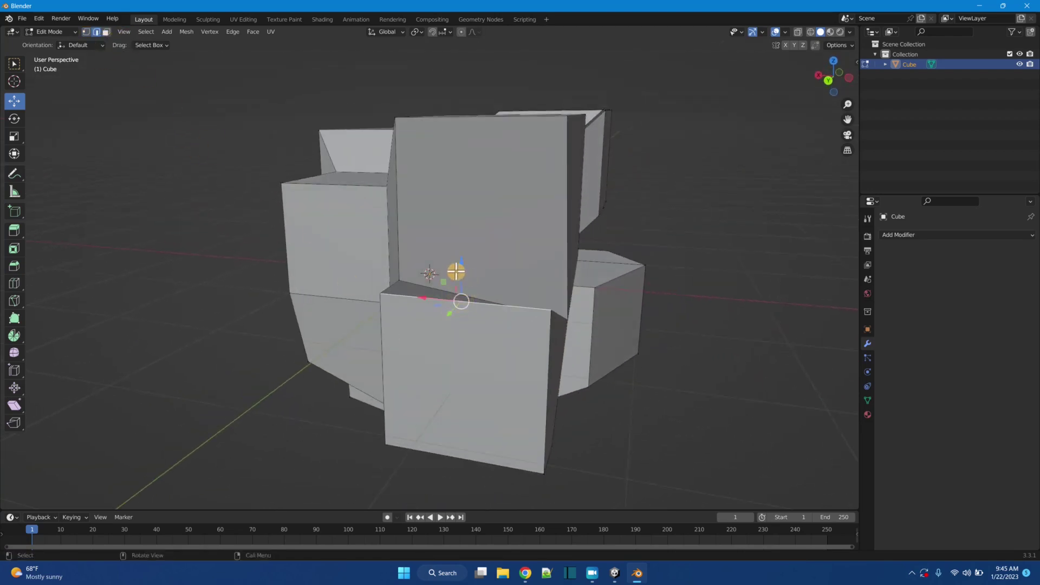
pyautogui.moveTo(461, 301); pyautogui.dragTo(457, 353)
pyautogui.moveTo(457, 353); pyautogui.dragTo(464, 401, button='middle')
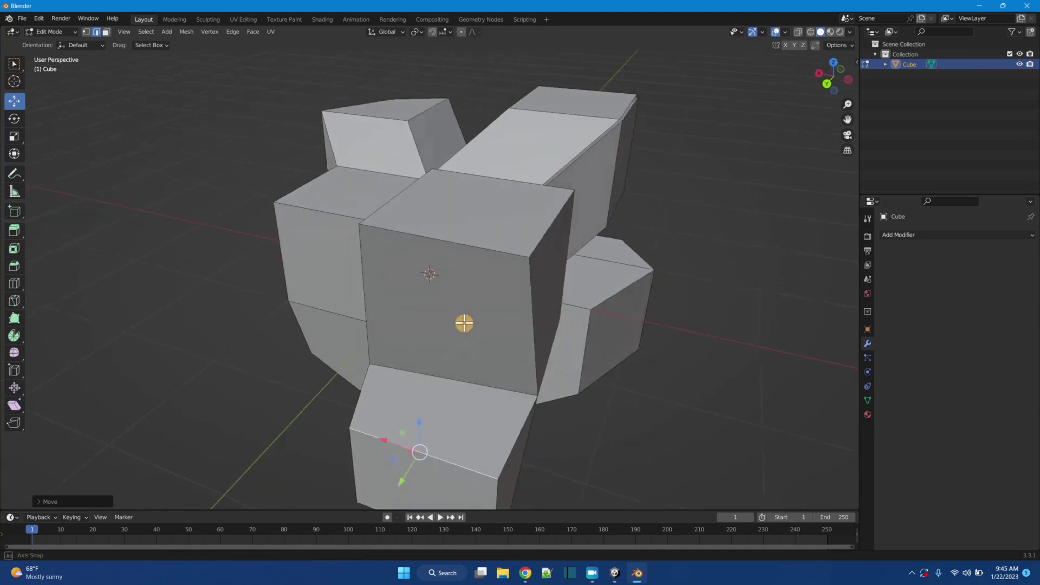
pyautogui.click(87, 32)
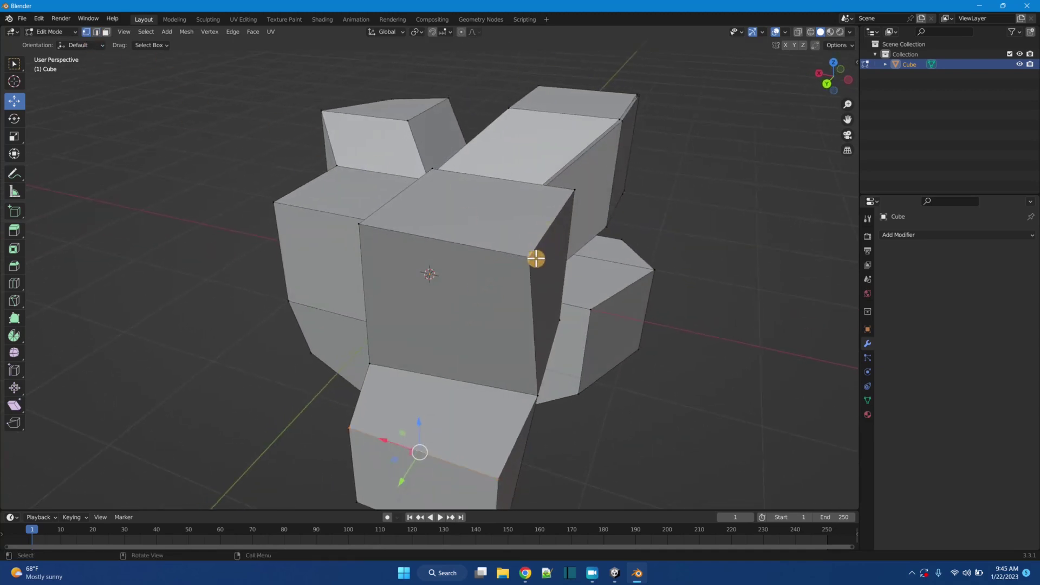
pyautogui.click(529, 258)
pyautogui.moveTo(529, 257); pyautogui.dragTo(635, 278, button='middle')
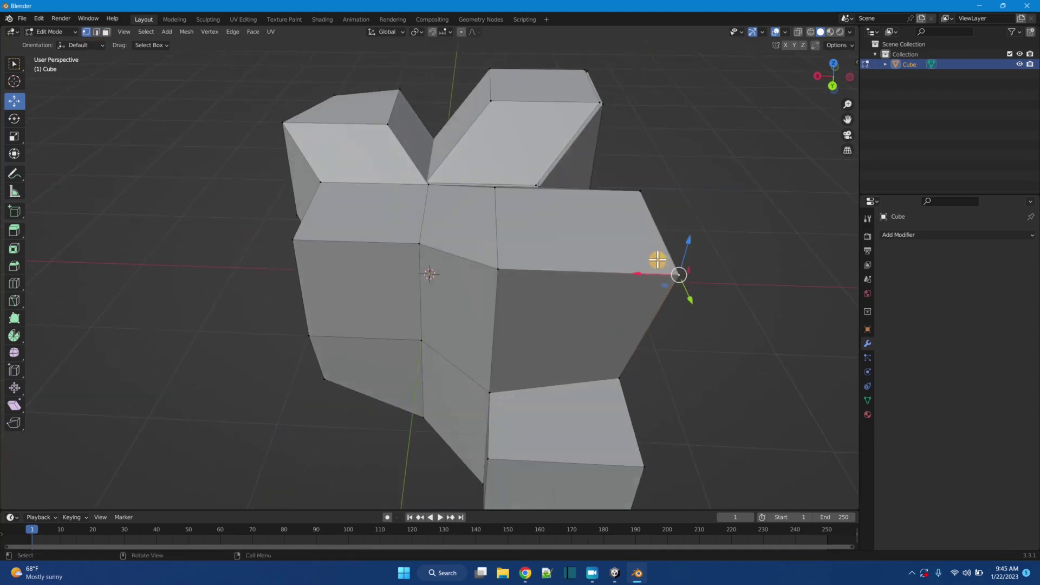
pyautogui.press('g')
pyautogui.hotkey('shift', 'y')
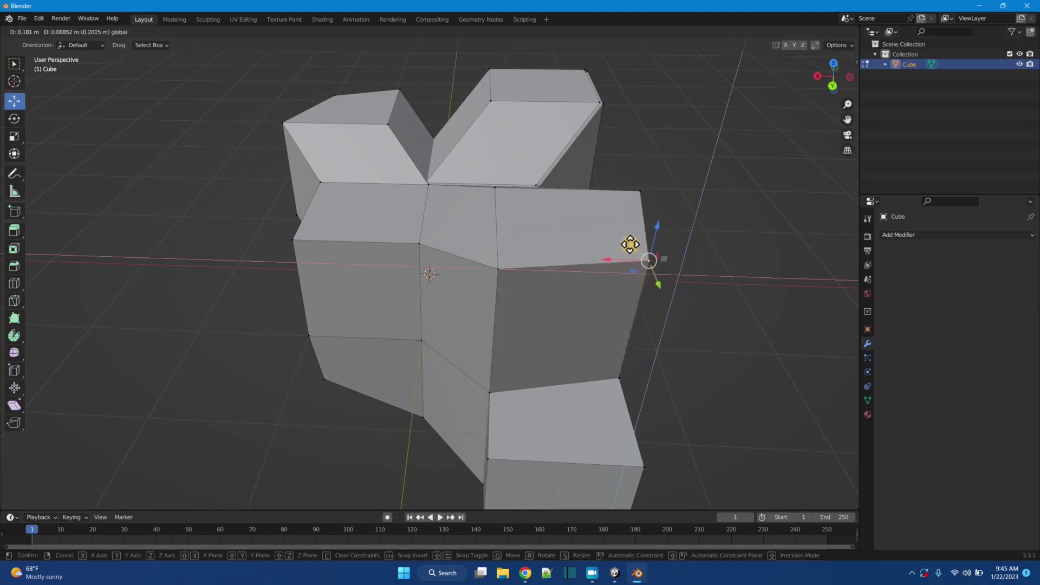
pyautogui.click(653, 253)
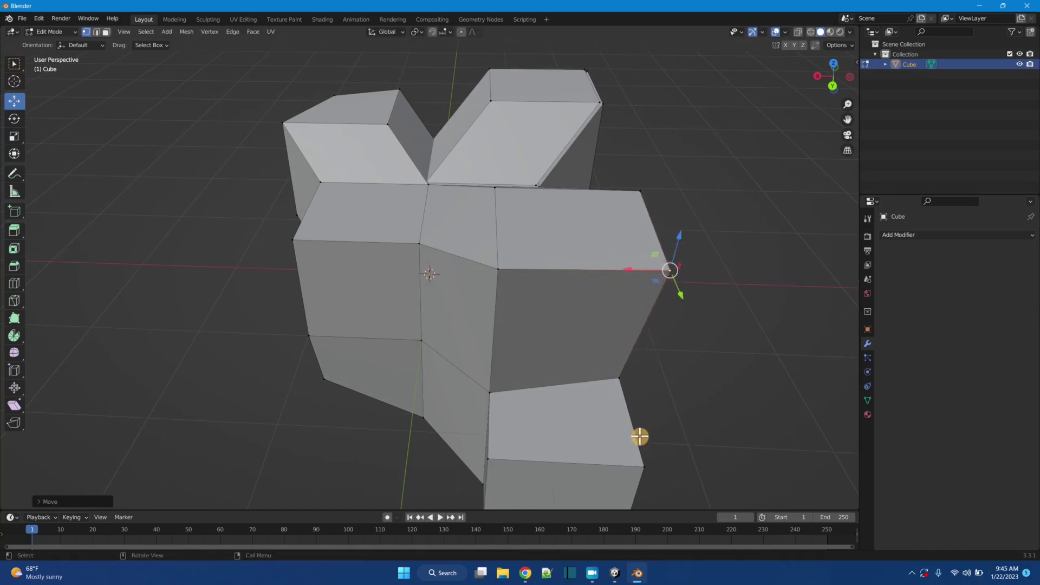
# Drag two more vertices out of line, including one in the mesh's middle.
pyautogui.click(643, 467)
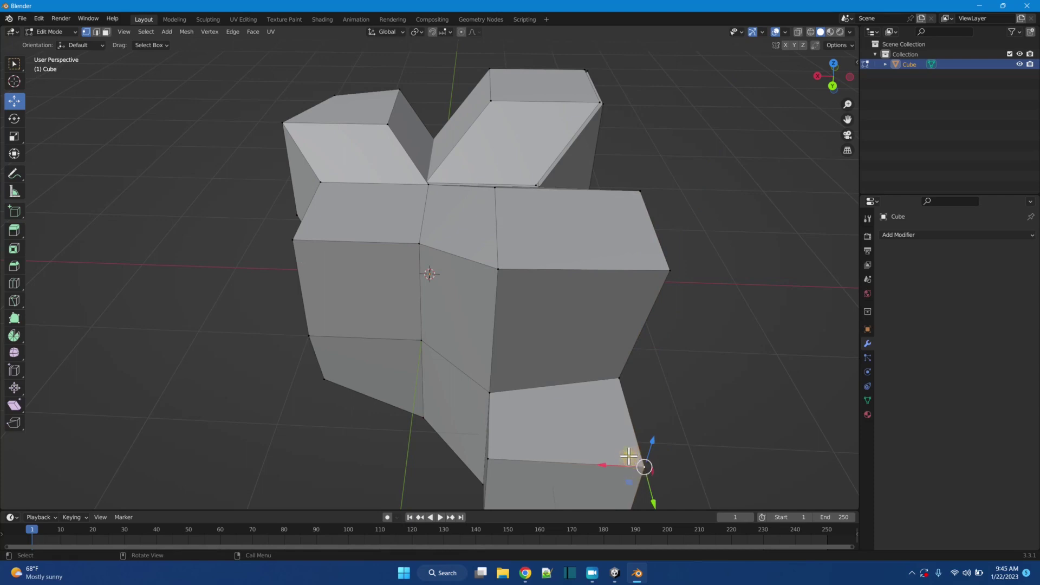
pyautogui.press('g')
pyautogui.click(639, 374)
pyautogui.moveTo(641, 373)
pyautogui.mouseDown(button='middle')
pyautogui.moveTo(645, 364)
pyautogui.moveTo(654, 376)
pyautogui.mouseUp(button='middle')
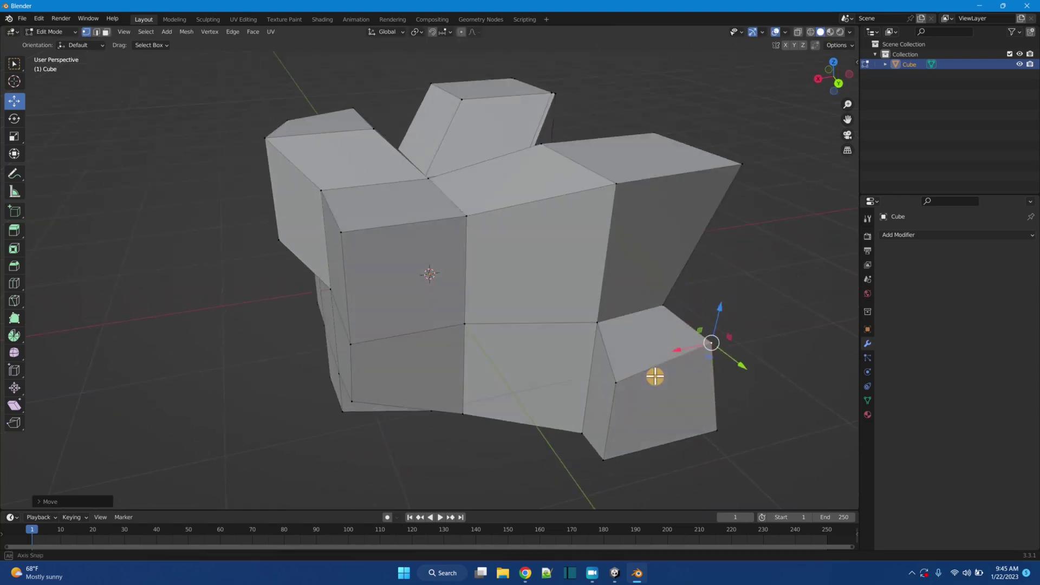
pyautogui.moveTo(442, 302); pyautogui.dragTo(550, 314, button='middle')
pyautogui.click(494, 312)
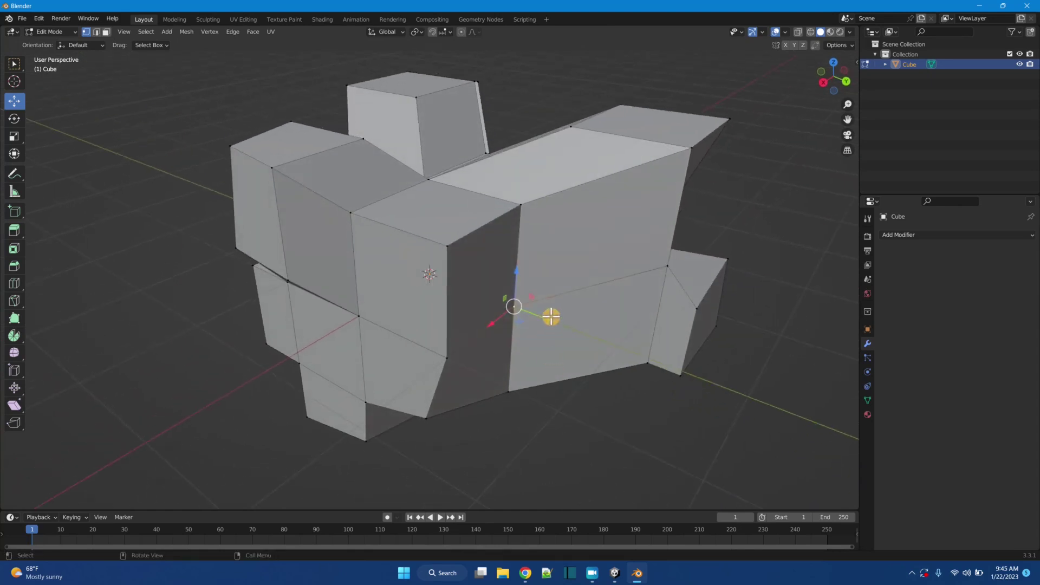
pyautogui.press('g')
pyautogui.click(567, 401)
pyautogui.moveTo(566, 401); pyautogui.dragTo(547, 278, button='middle')
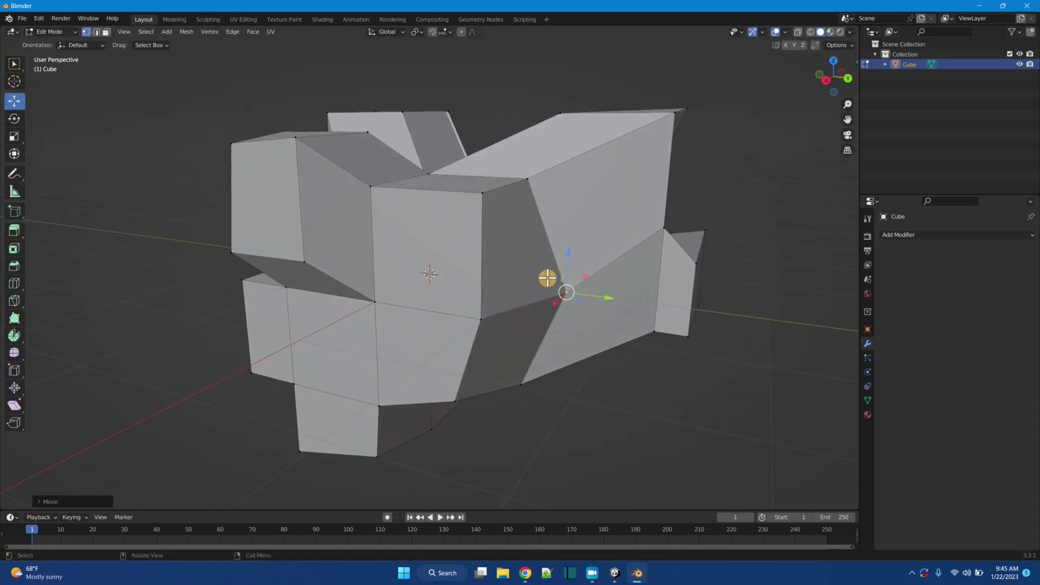
# Lower a vertex on the top ridge slightly and raise another side vertex.
pyautogui.click(482, 194)
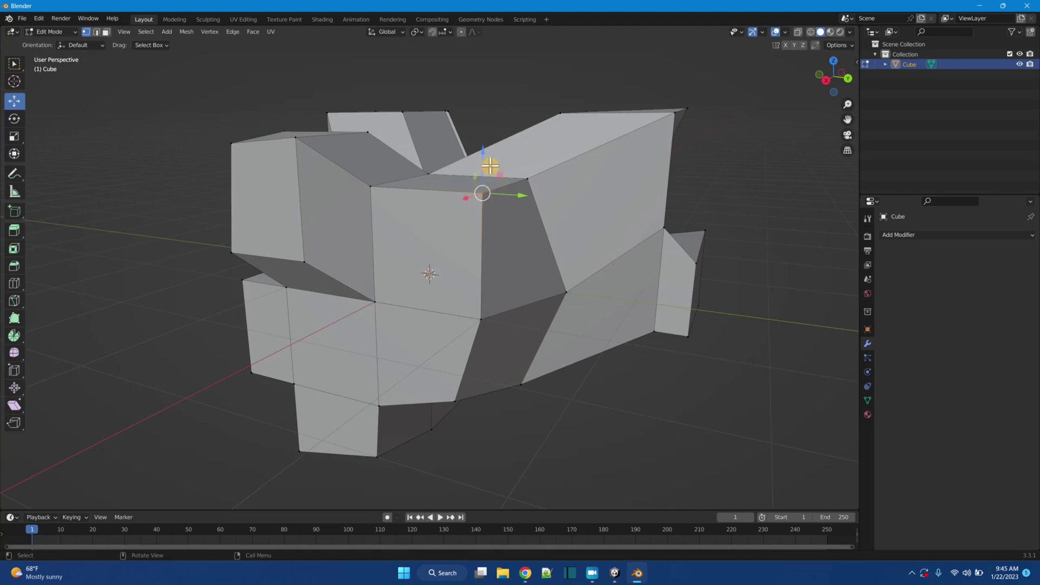
pyautogui.press('g')
pyautogui.click(480, 204)
pyautogui.moveTo(480, 205); pyautogui.dragTo(504, 279, button='middle')
pyautogui.click(326, 280)
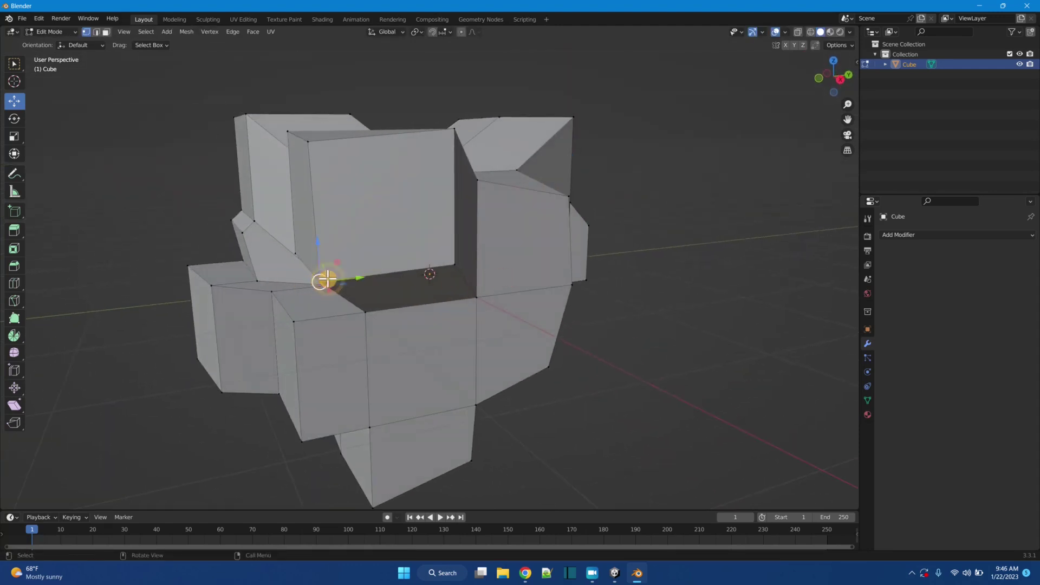
pyautogui.press('g')
pyautogui.click(385, 238)
pyautogui.moveTo(365, 293); pyautogui.dragTo(491, 315, button='middle')
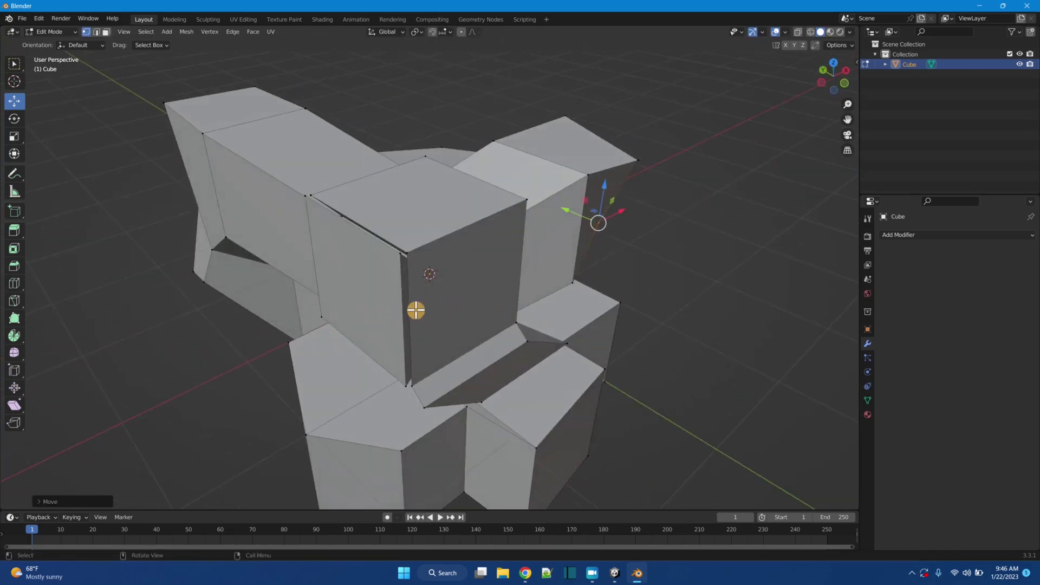
pyautogui.scroll(4, 415, 310)
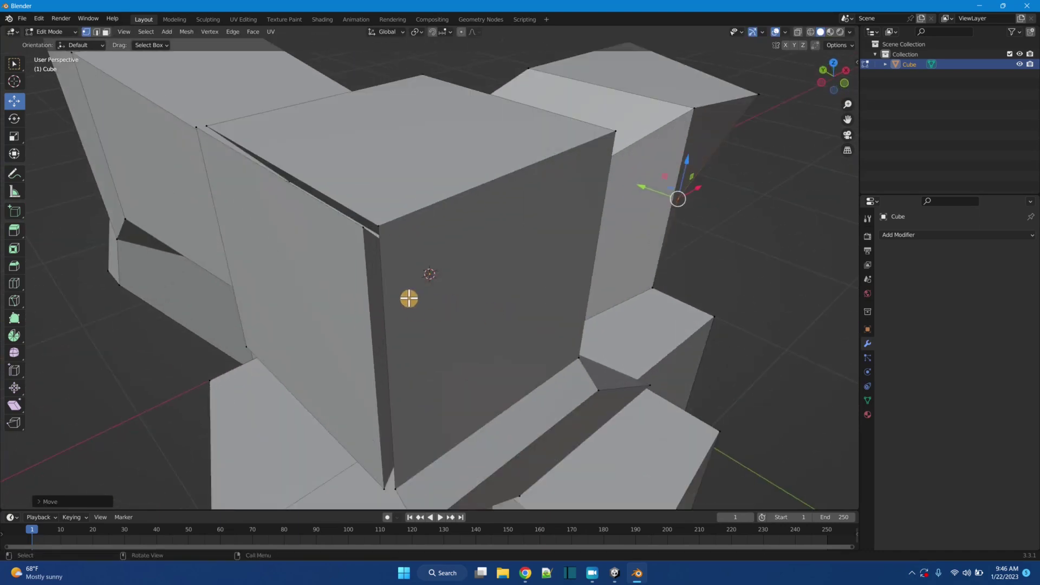
# Select the left block's side face and scale it down to about half size.
pyautogui.click(106, 32)
pyautogui.click(274, 246)
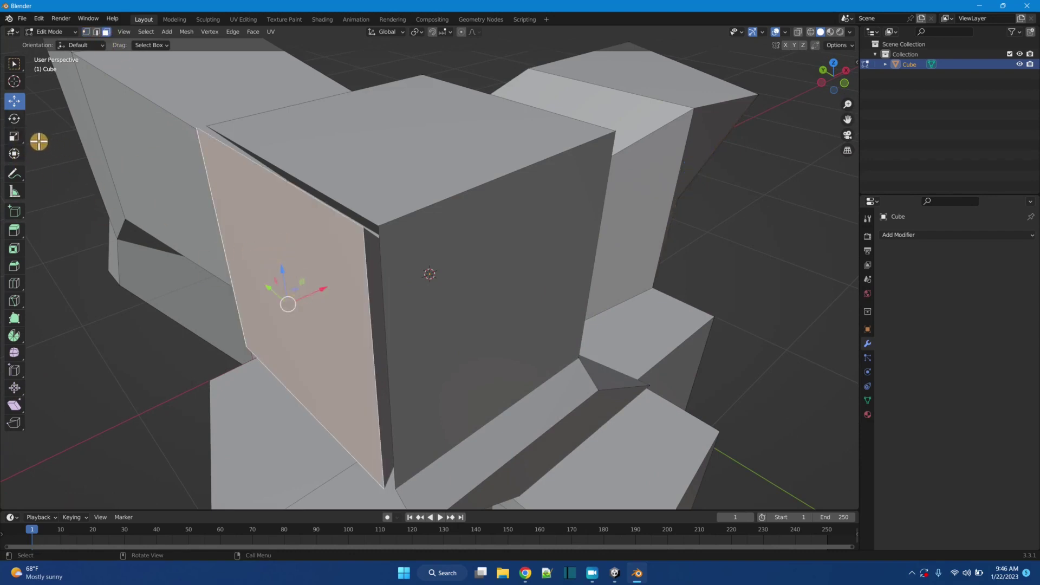
pyautogui.click(14, 138)
pyautogui.moveTo(332, 276); pyautogui.dragTo(293, 303)
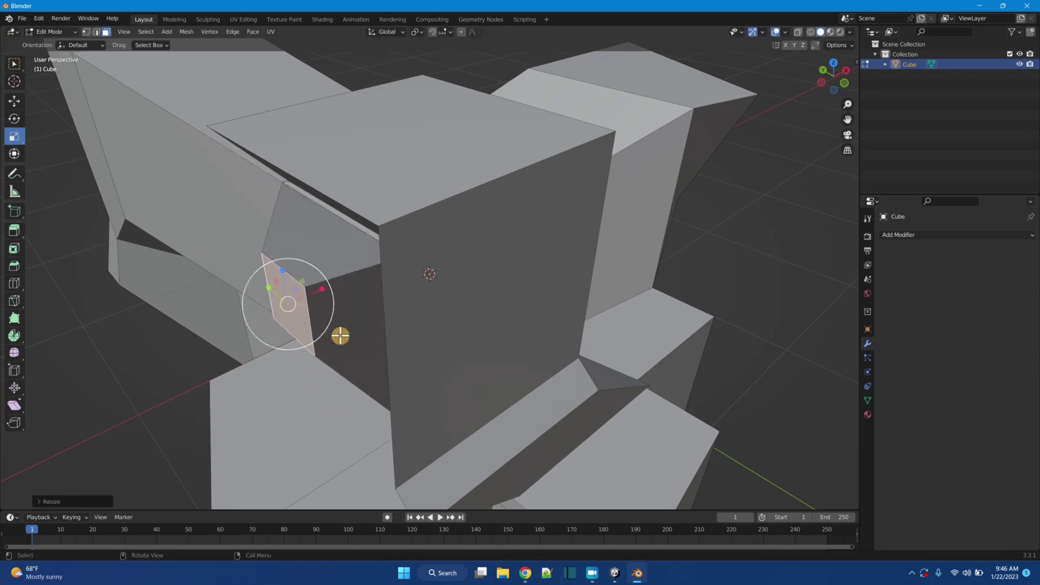
pyautogui.moveTo(339, 336); pyautogui.dragTo(394, 329, button='middle')
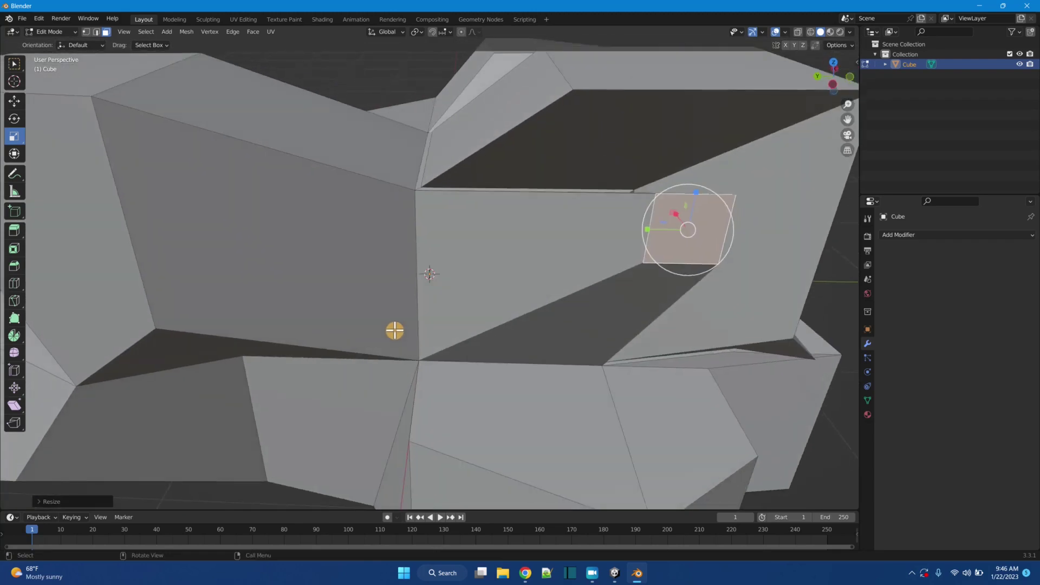
# Push the shrunken face down and left into the rock, then nudge it up and left.
pyautogui.click(15, 102)
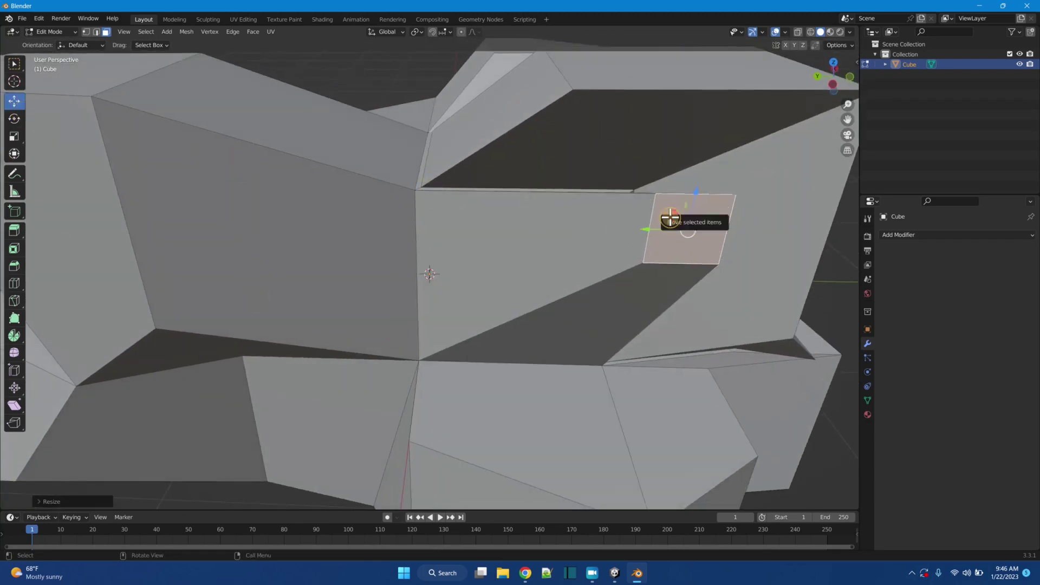
pyautogui.moveTo(670, 218); pyautogui.dragTo(493, 272)
pyautogui.moveTo(493, 272); pyautogui.dragTo(622, 239, button='middle')
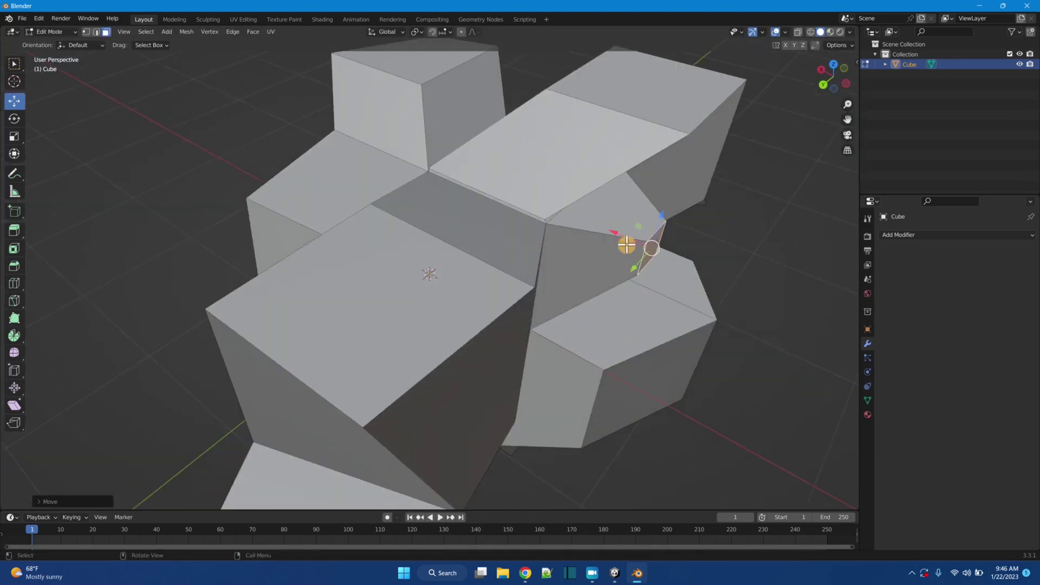
pyautogui.moveTo(622, 239); pyautogui.dragTo(583, 216)
pyautogui.moveTo(722, 267); pyautogui.dragTo(618, 287, button='middle')
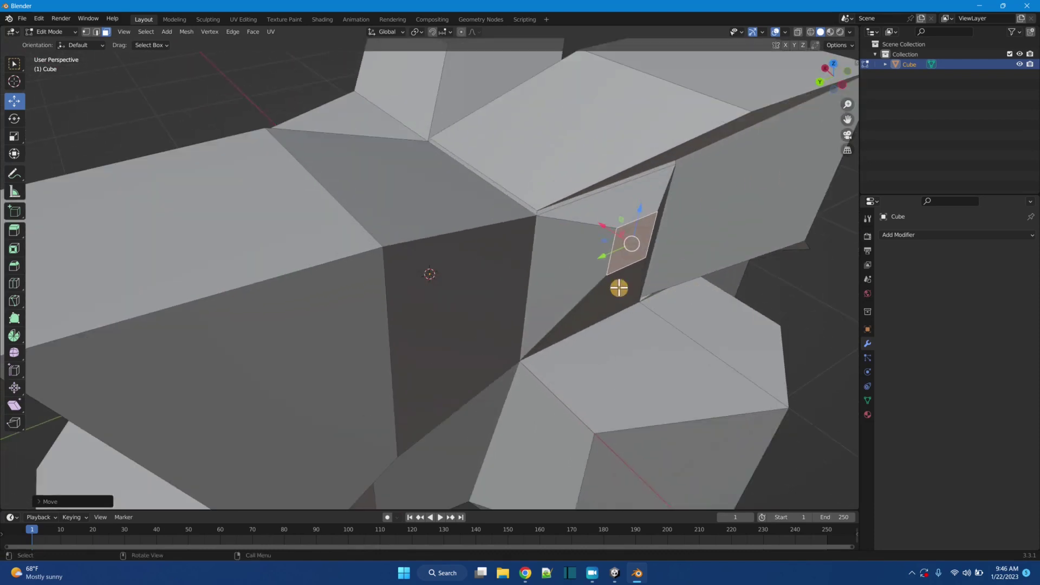
# Select the crevice's side, top, inner and bottom faces and move them together.
pyautogui.keyDown('shift'); pyautogui.click(595, 258); pyautogui.keyUp('shift')
pyautogui.keyDown('shift'); pyautogui.click(644, 190); pyautogui.keyUp('shift')
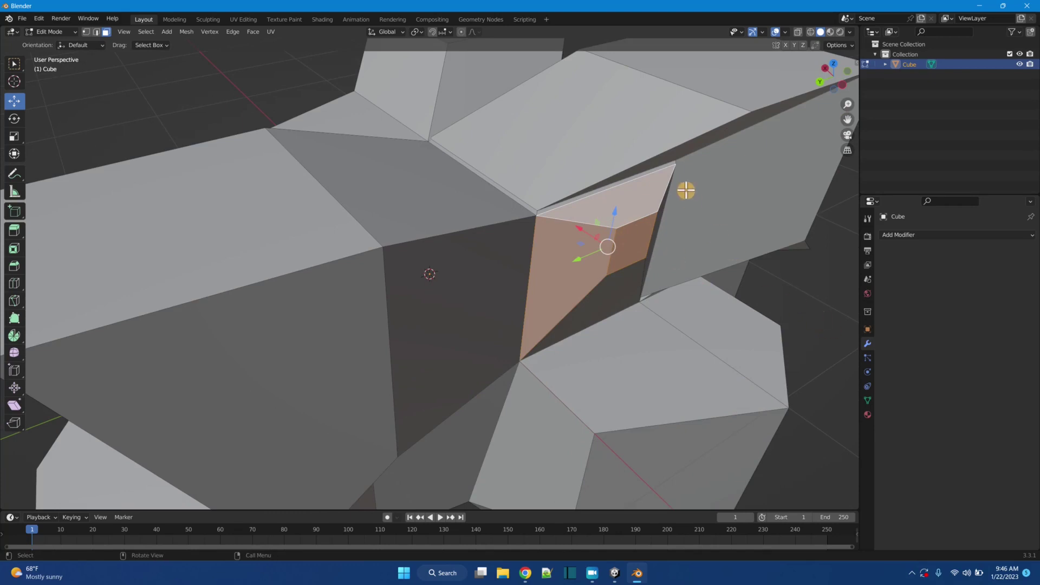
pyautogui.keyDown('shift'); pyautogui.click(665, 168); pyautogui.keyUp('shift')
pyautogui.moveTo(686, 261); pyautogui.dragTo(652, 238, button='middle')
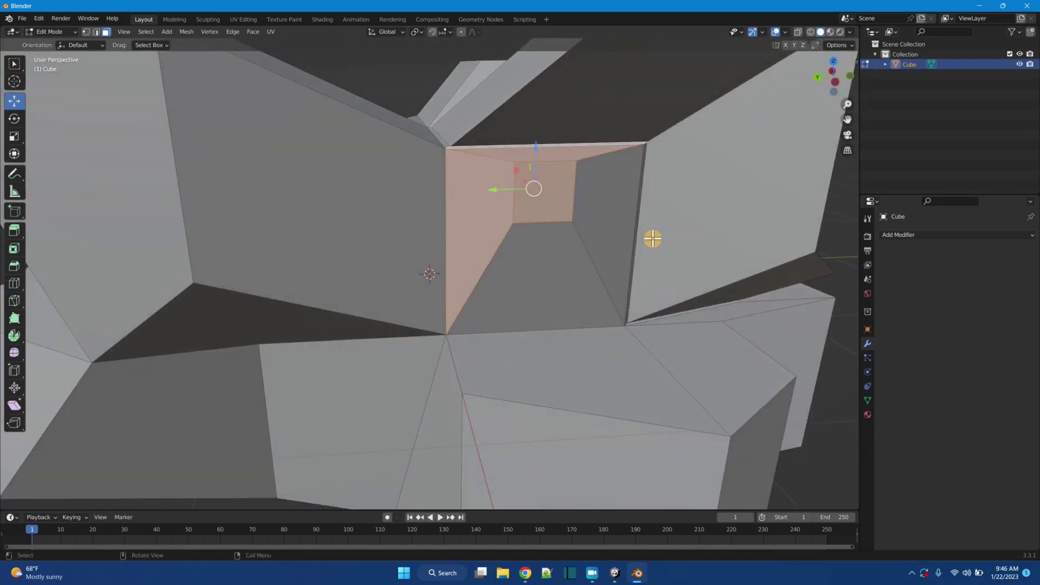
pyautogui.keyDown('shift'); pyautogui.click(637, 174); pyautogui.keyUp('shift')
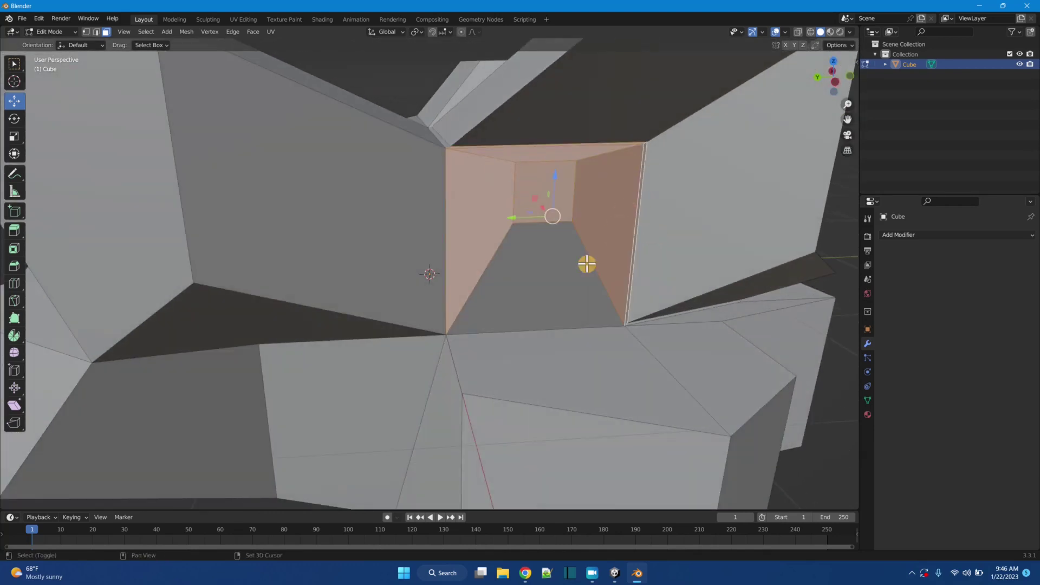
pyautogui.keyDown('shift'); pyautogui.click(561, 267); pyautogui.keyUp('shift')
pyautogui.moveTo(562, 267)
pyautogui.mouseDown(button='middle')
pyautogui.moveTo(562, 339)
pyautogui.moveTo(575, 281)
pyautogui.mouseUp(button='middle')
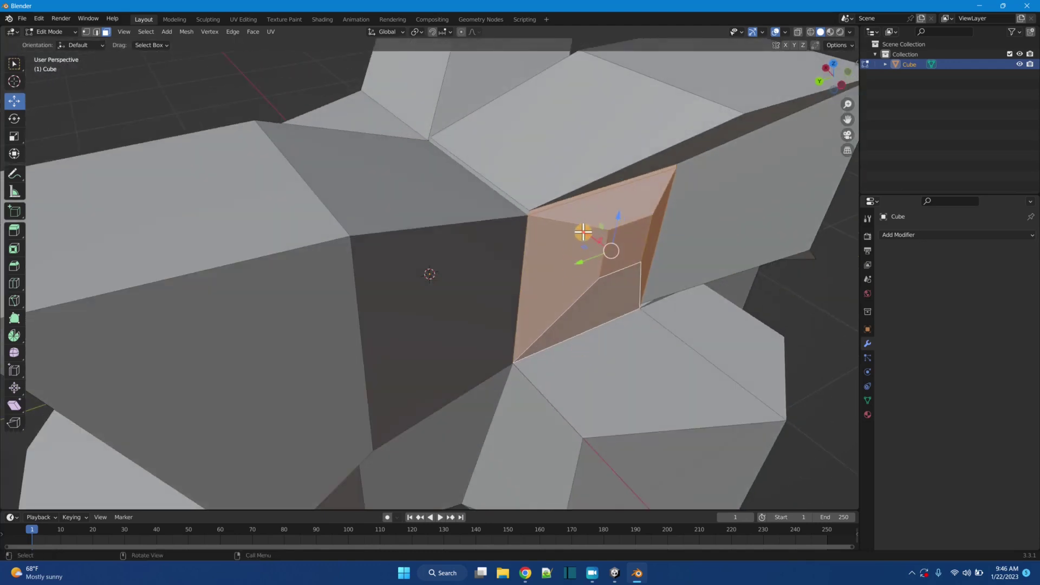
pyautogui.moveTo(583, 232); pyautogui.dragTo(627, 278)
pyautogui.moveTo(627, 278); pyautogui.dragTo(699, 362, button='middle')
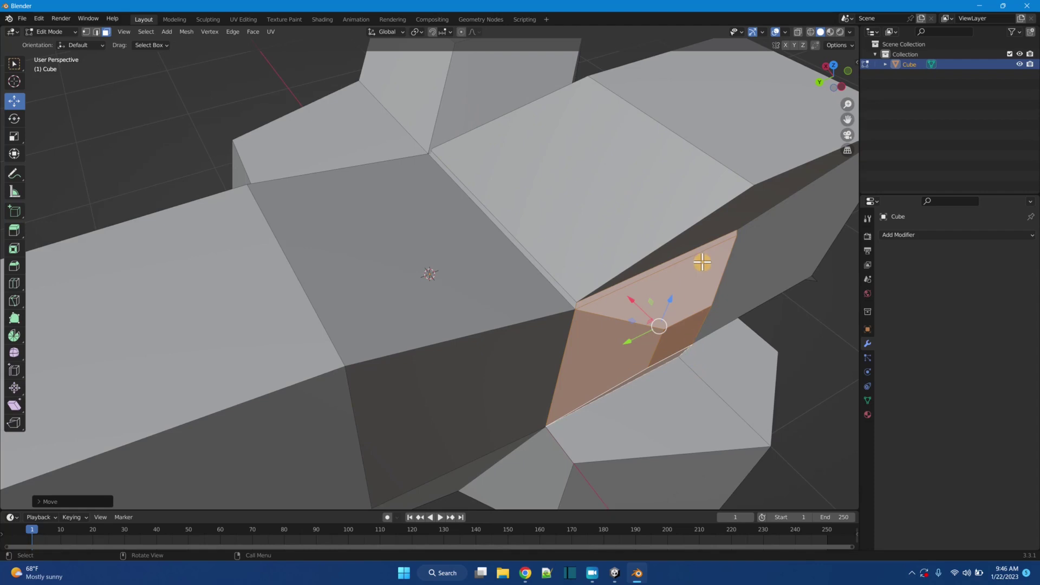
# Select two opposite edges of the gap and scale them toward each other to about 0.78.
pyautogui.click(96, 32)
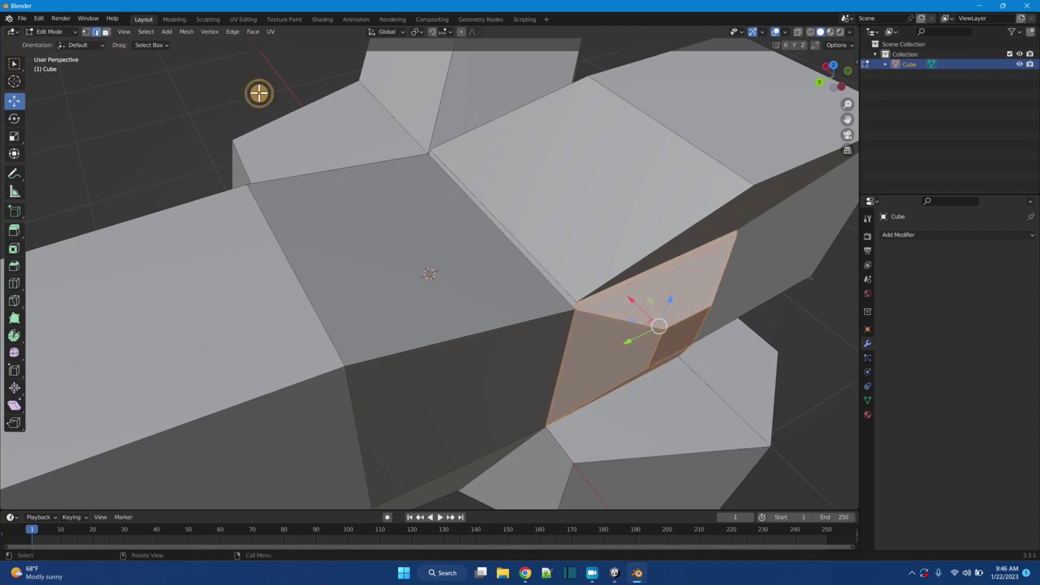
pyautogui.moveTo(866, 318); pyautogui.dragTo(798, 294, button='middle')
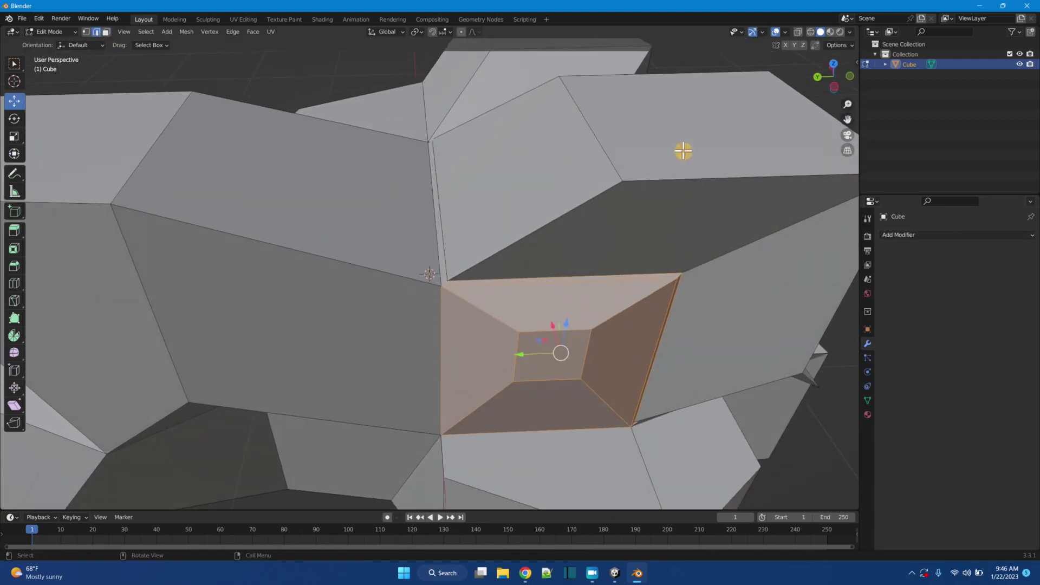
pyautogui.click(685, 179)
pyautogui.moveTo(685, 180); pyautogui.dragTo(747, 255, button='middle')
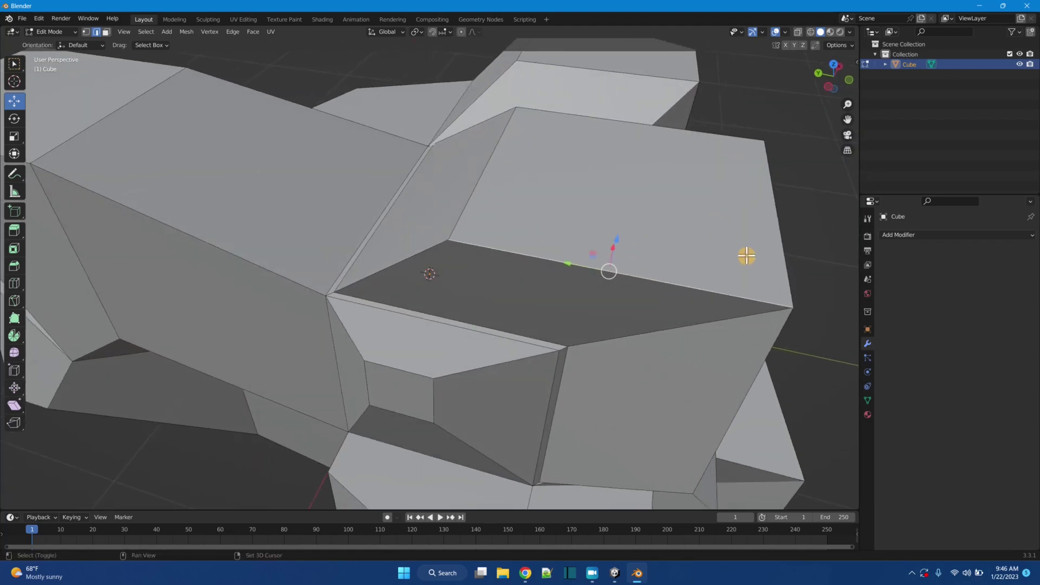
pyautogui.keyDown('shift'); pyautogui.click(774, 348); pyautogui.keyUp('shift')
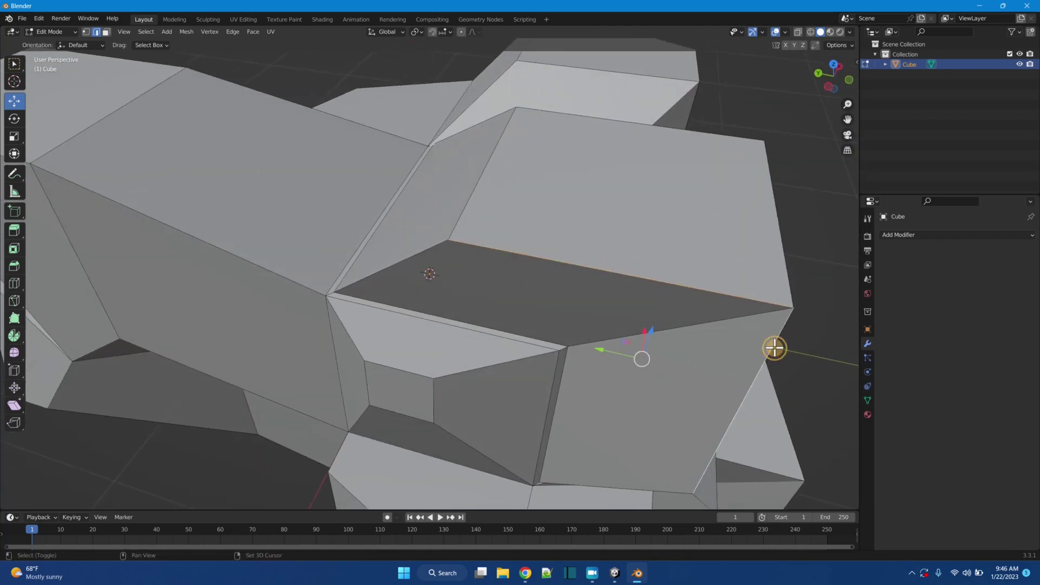
pyautogui.click(16, 136)
pyautogui.moveTo(672, 335); pyautogui.dragTo(652, 343)
pyautogui.moveTo(652, 344); pyautogui.dragTo(677, 333, button='middle')
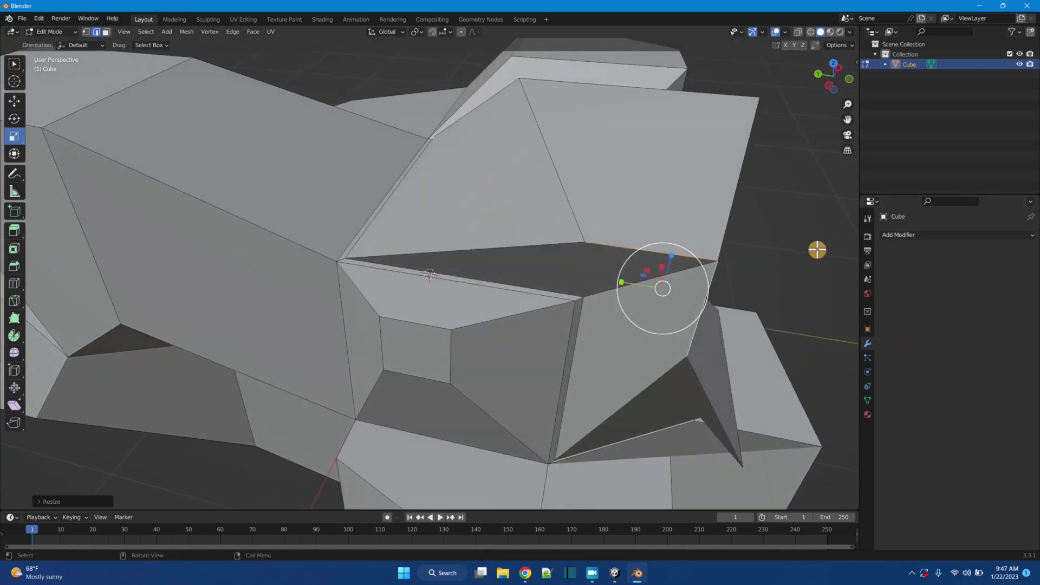
# Return to Object Mode and add a Catmull-Clark Subdivision Surface modifier (viewport 1, render 2).
pyautogui.click(816, 250)
pyautogui.click(77, 31)
pyautogui.click(74, 40)
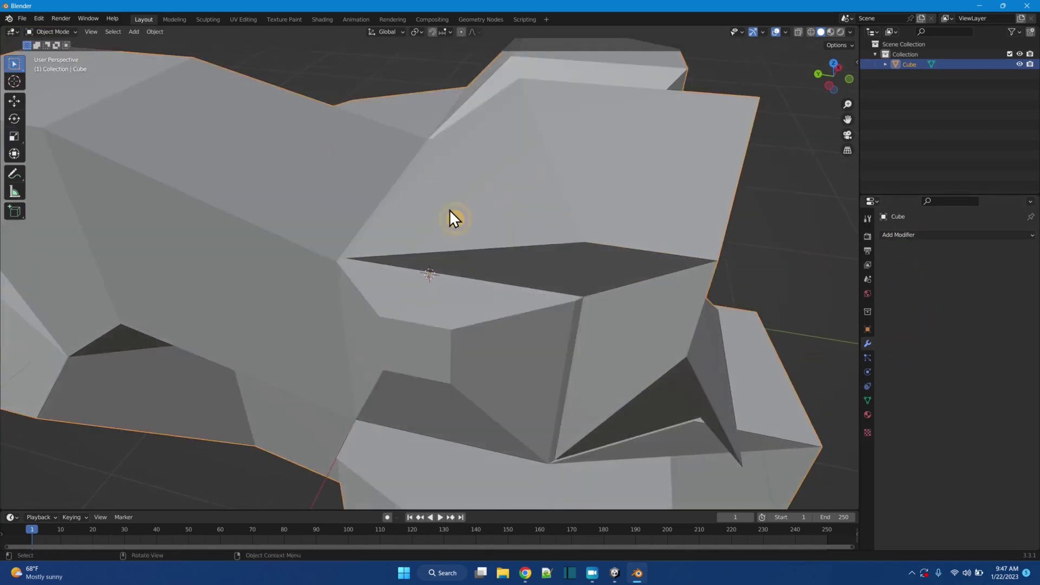
pyautogui.scroll(-6, 476, 238)
pyautogui.click(945, 237)
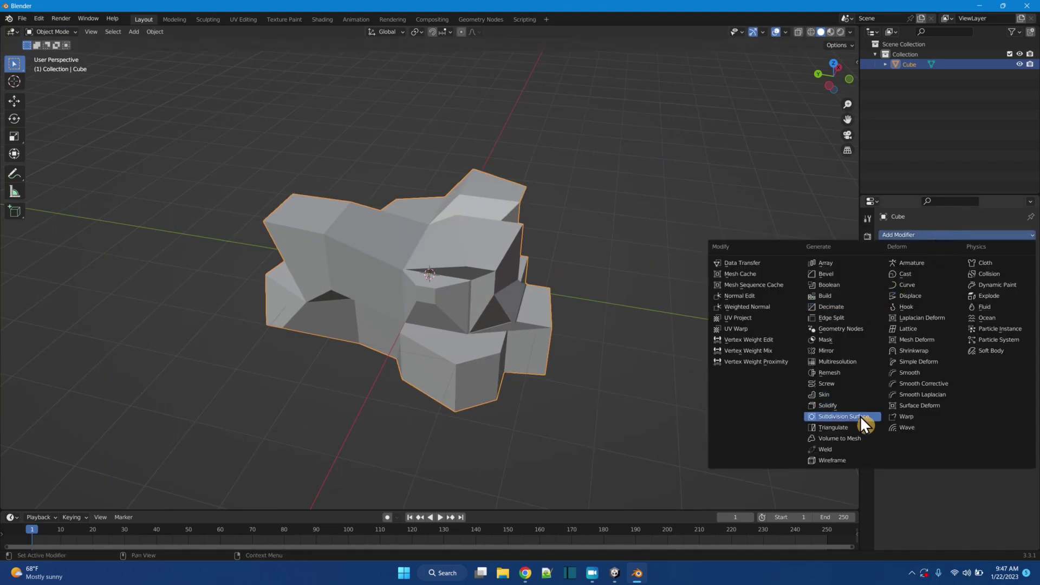
pyautogui.click(860, 416)
pyautogui.moveTo(827, 405); pyautogui.dragTo(513, 278, button='middle')
pyautogui.click(933, 234)
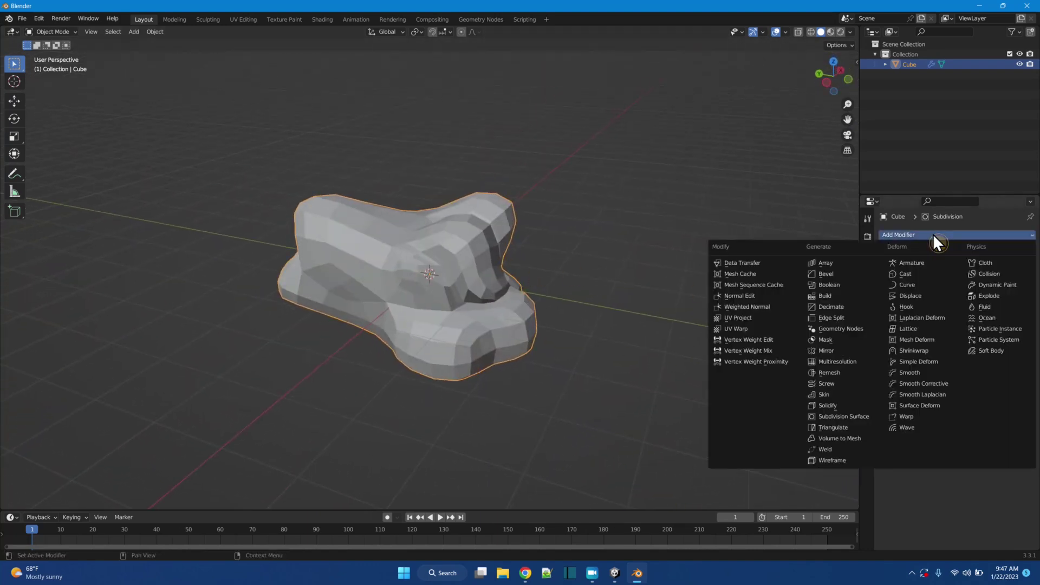
# Add a Remesh modifier after the Subdivision, trying Smooth before settling on Sharp mode.
pyautogui.click(855, 373)
pyautogui.moveTo(856, 375); pyautogui.dragTo(628, 389, button='middle')
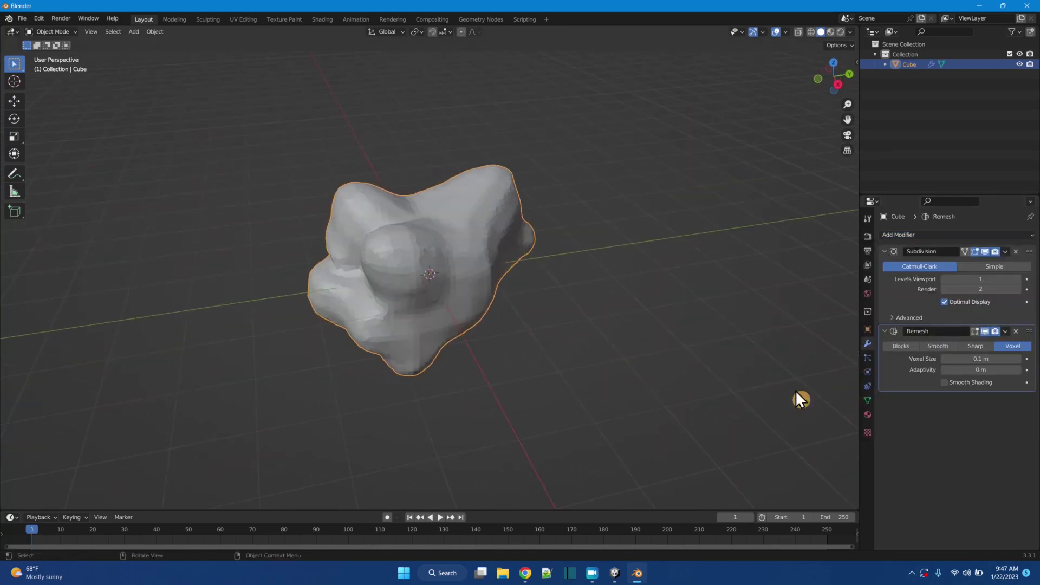
pyautogui.click(939, 346)
pyautogui.moveTo(591, 380); pyautogui.dragTo(714, 390, button='middle')
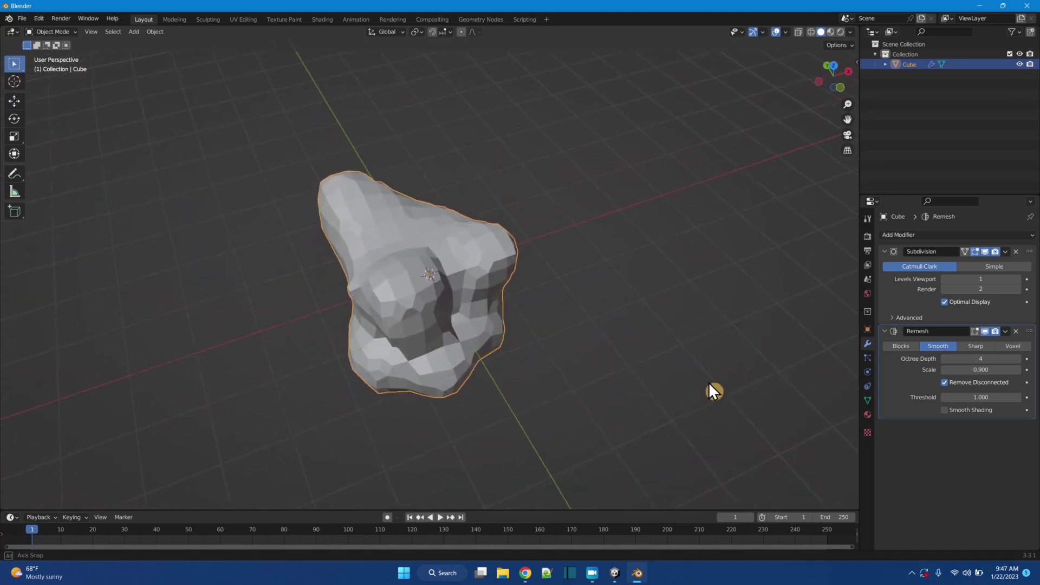
pyautogui.click(970, 347)
pyautogui.moveTo(786, 346); pyautogui.dragTo(631, 315, button='middle')
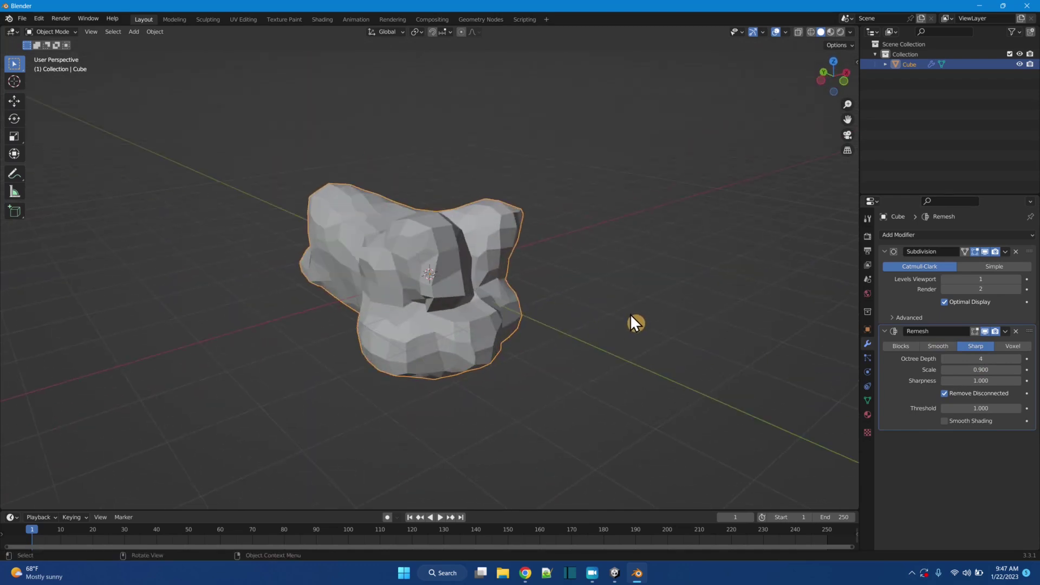
# Compare Simple and Catmull-Clark subdivision and viewport level 3, ending on Catmull-Clark at level 1.
pyautogui.click(990, 265)
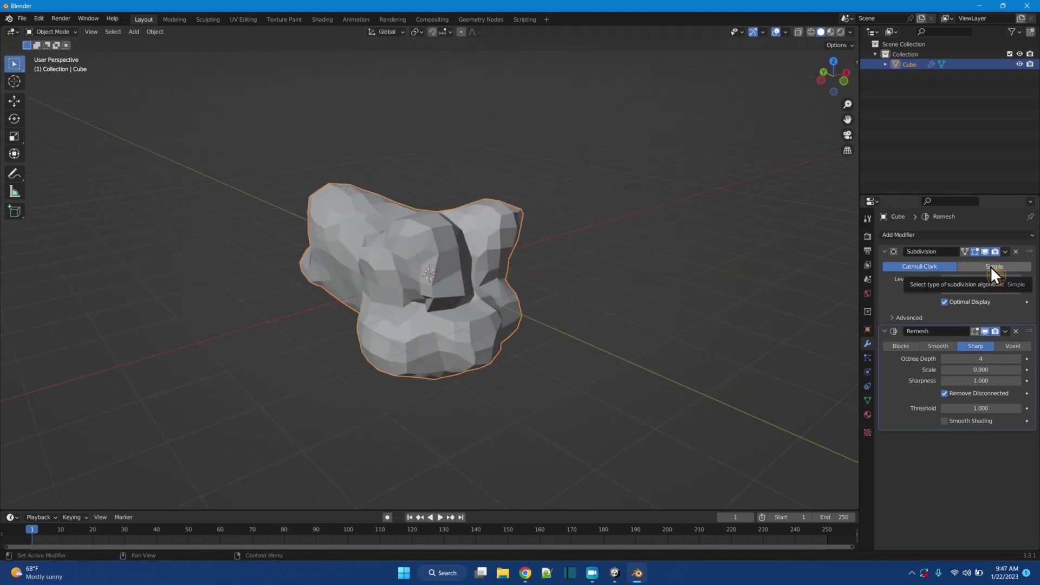
pyautogui.click(939, 267)
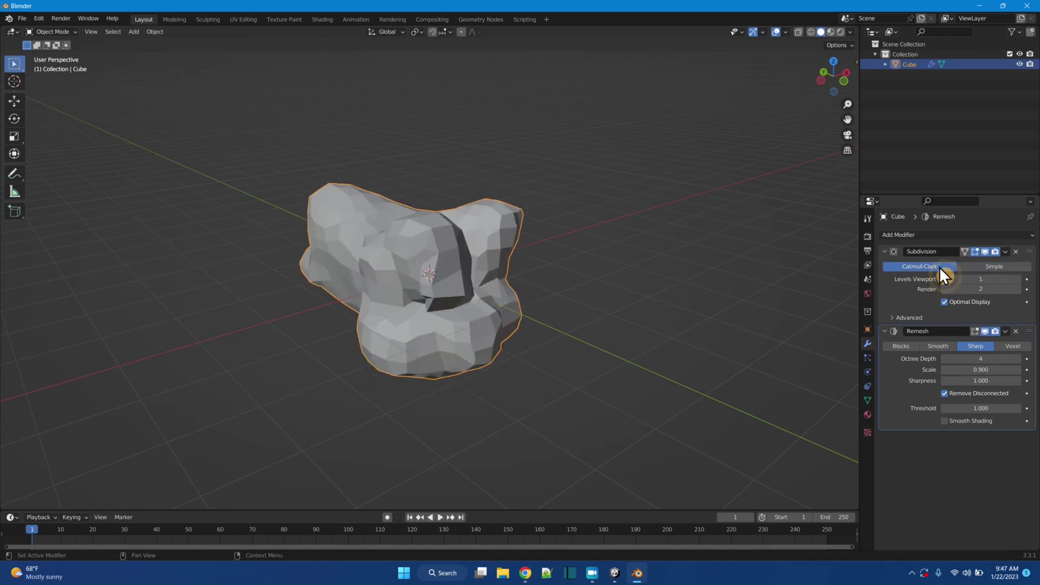
pyautogui.click(1018, 279)
pyautogui.click(1018, 279)
pyautogui.moveTo(548, 373); pyautogui.dragTo(605, 338, button='middle')
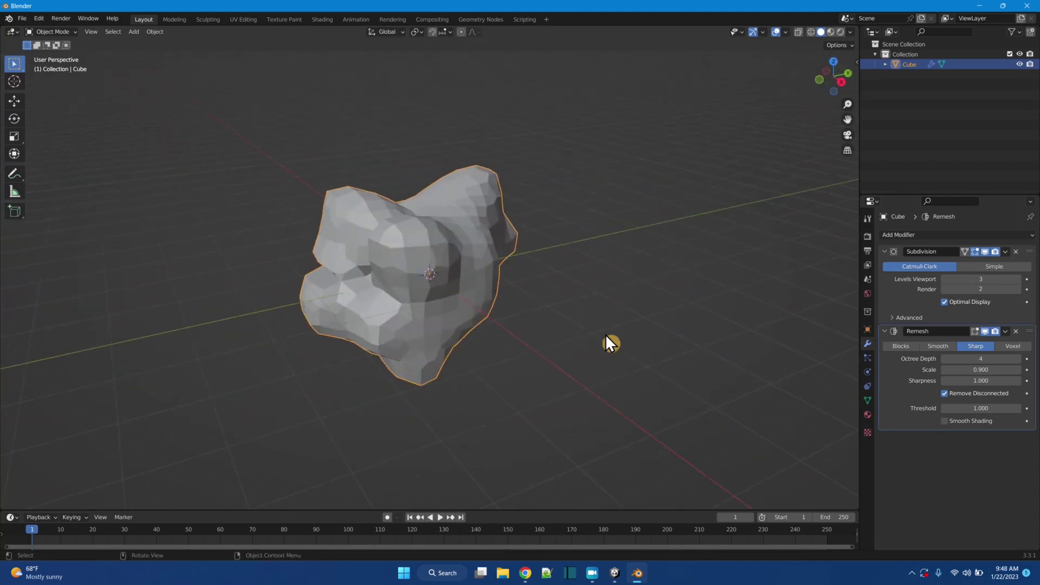
pyautogui.click(944, 279)
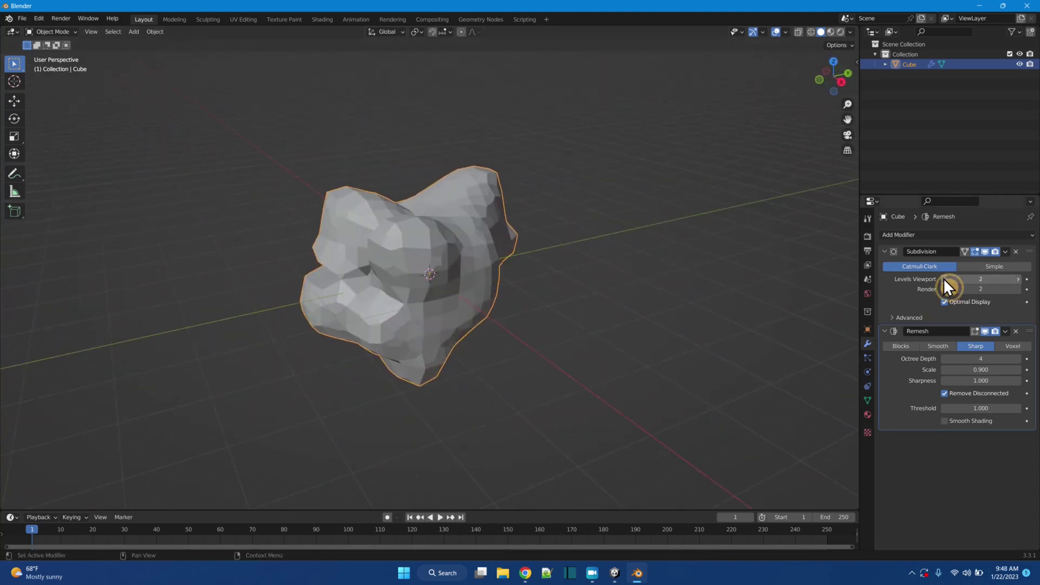
pyautogui.click(944, 279)
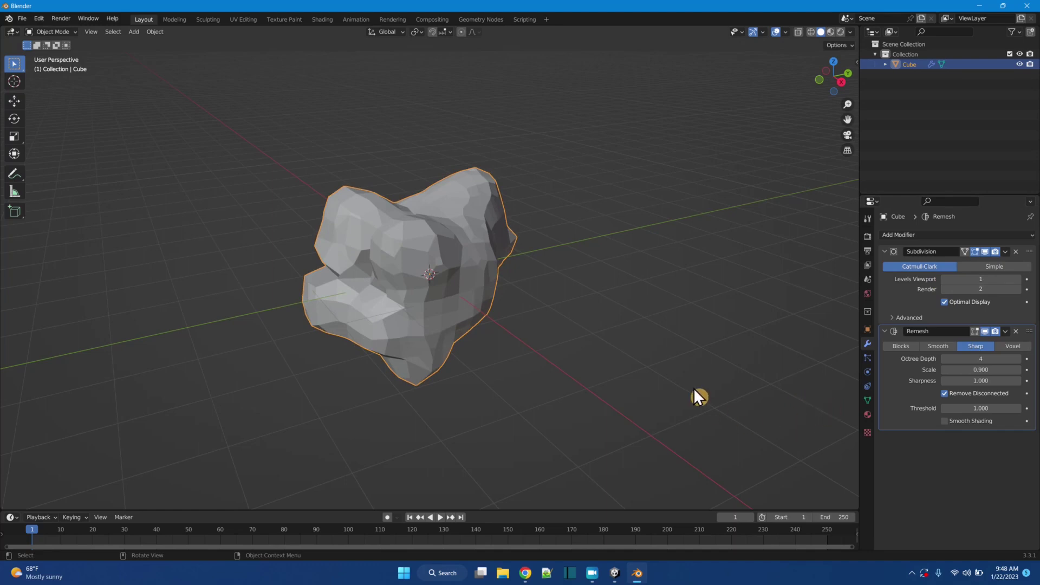
pyautogui.moveTo(693, 387); pyautogui.dragTo(21, 388, button='middle')
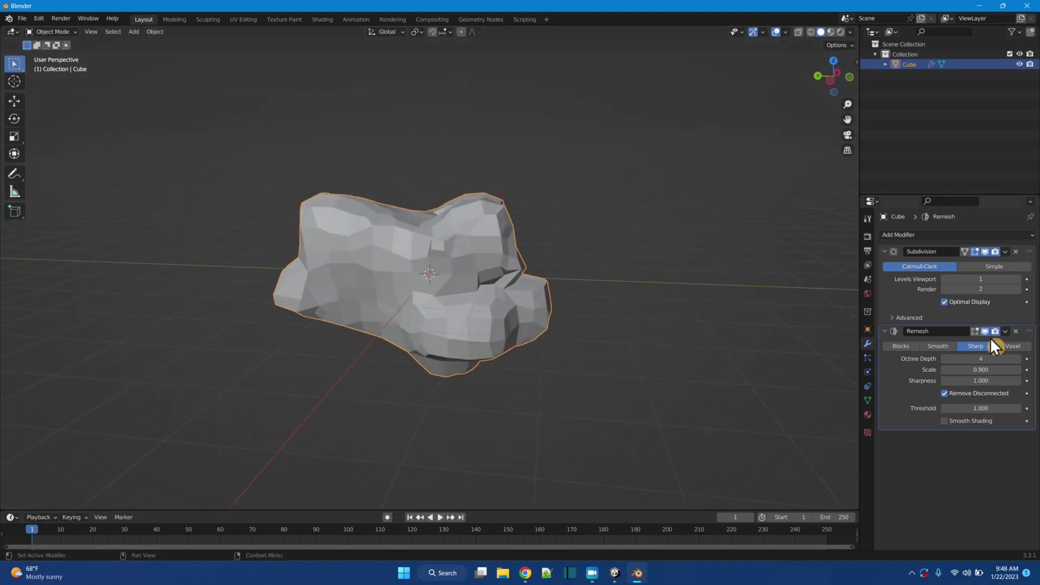
# Try Remesh octree depths 5, 6 and 3, then set it back to 4.
pyautogui.click(1017, 358)
pyautogui.click(1017, 359)
pyautogui.moveTo(704, 385); pyautogui.dragTo(528, 386, button='middle')
pyautogui.click(945, 358)
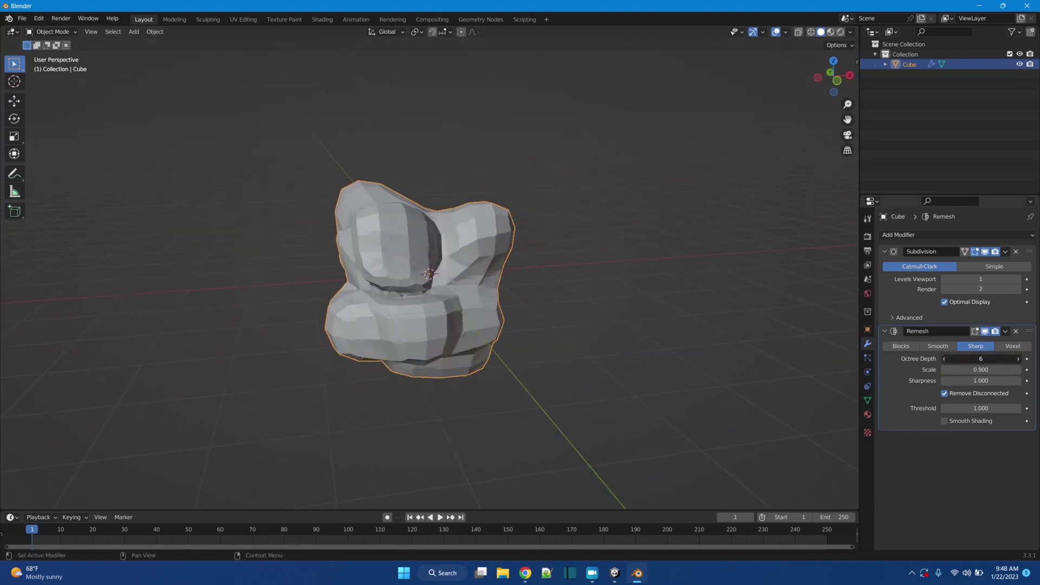
pyautogui.click(945, 358)
pyautogui.click(944, 357)
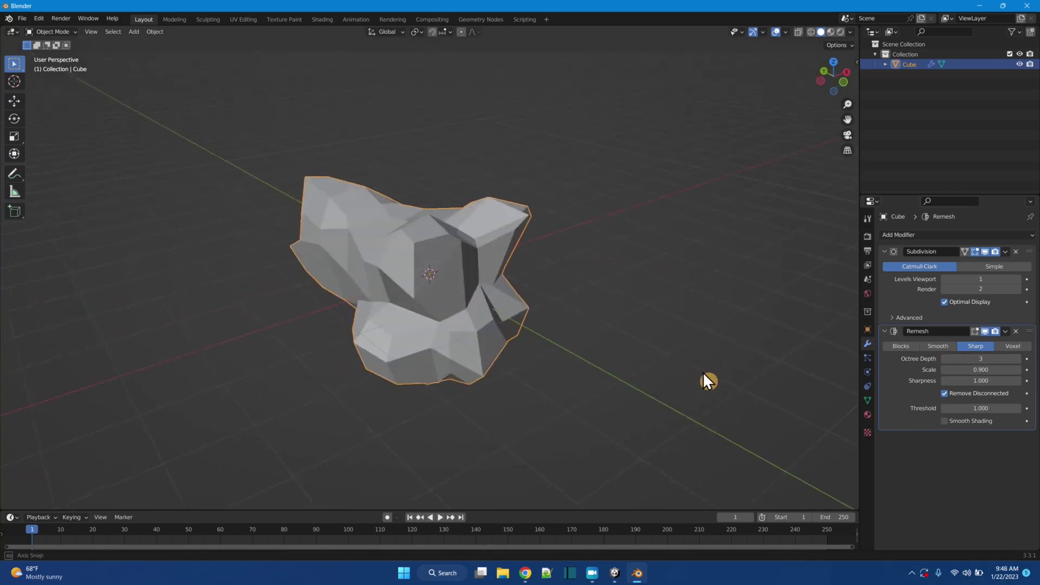
pyautogui.moveTo(703, 372); pyautogui.dragTo(743, 363, button='middle')
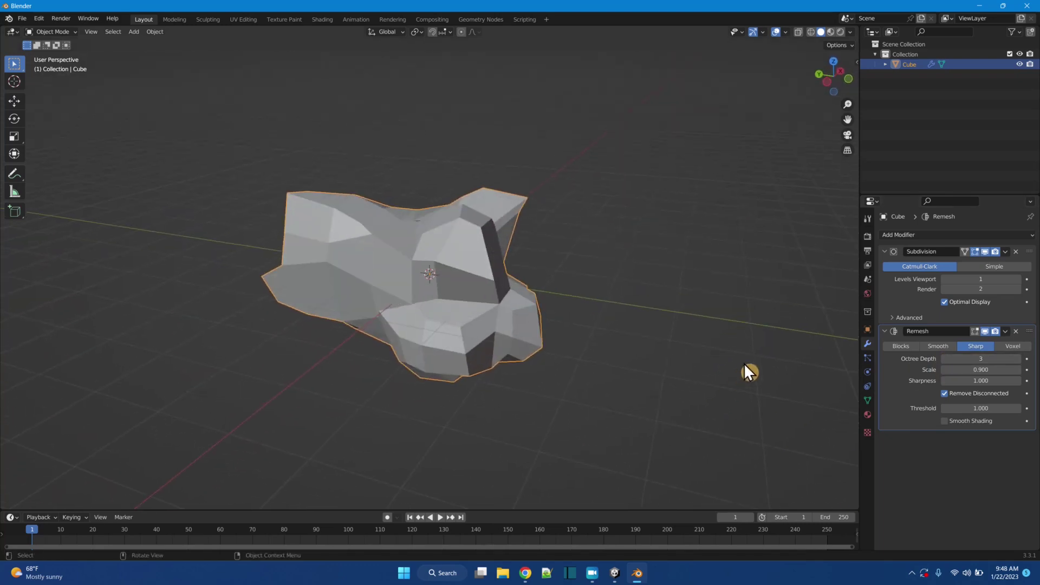
pyautogui.click(1017, 359)
# Add a Decimate modifier and try Planar mode with angle limits of 17° and about 9.6°.
pyautogui.moveTo(623, 352); pyautogui.dragTo(554, 347, button='middle')
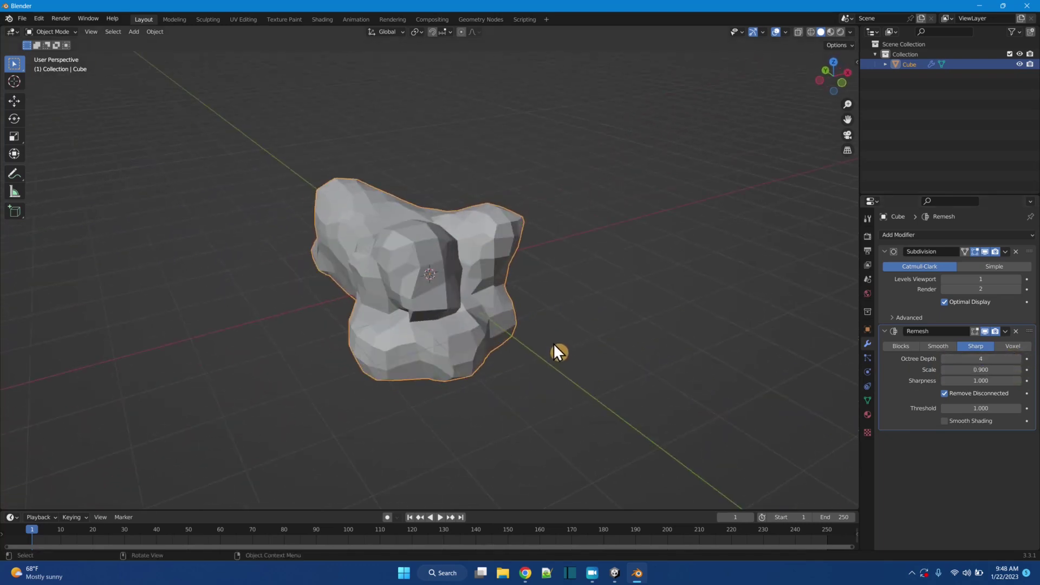
pyautogui.click(916, 237)
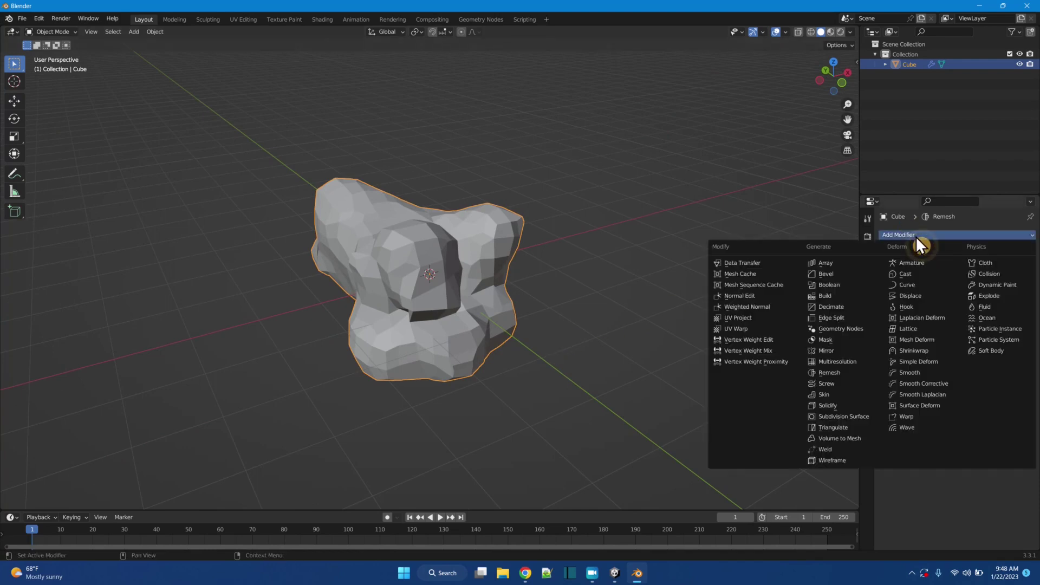
pyautogui.click(829, 307)
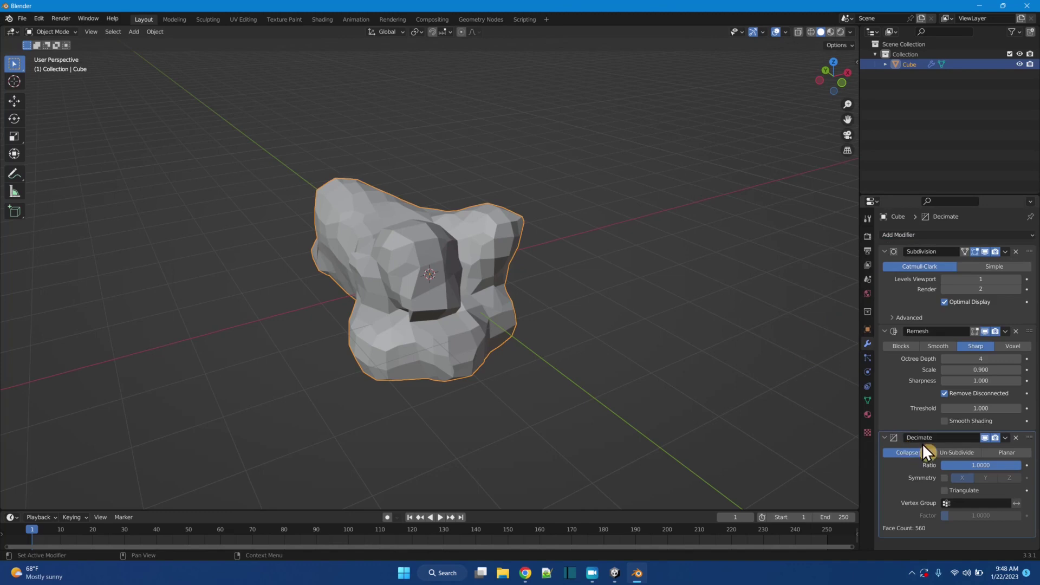
pyautogui.click(1002, 453)
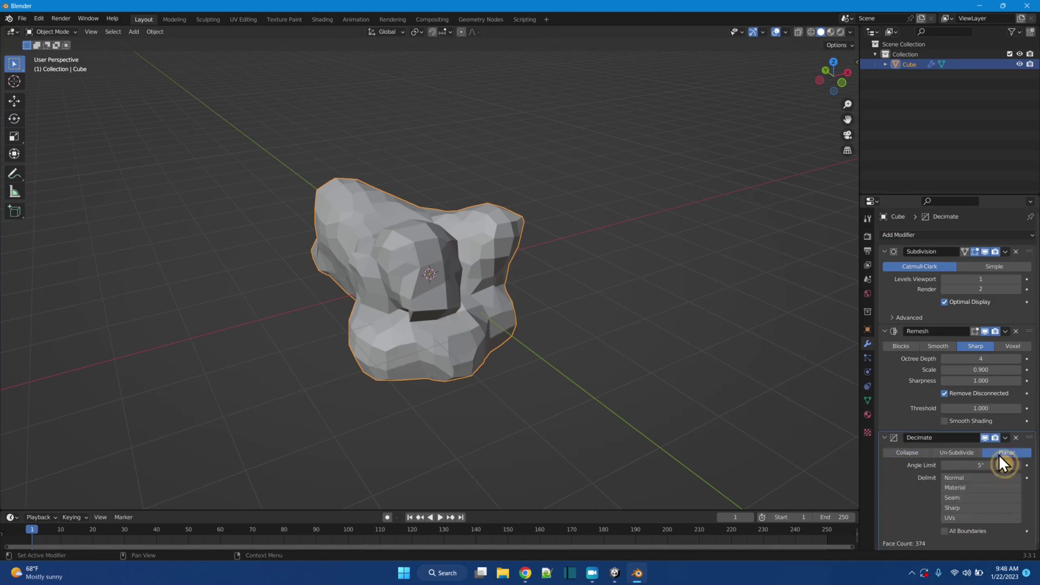
pyautogui.moveTo(650, 450); pyautogui.dragTo(621, 428, button='middle')
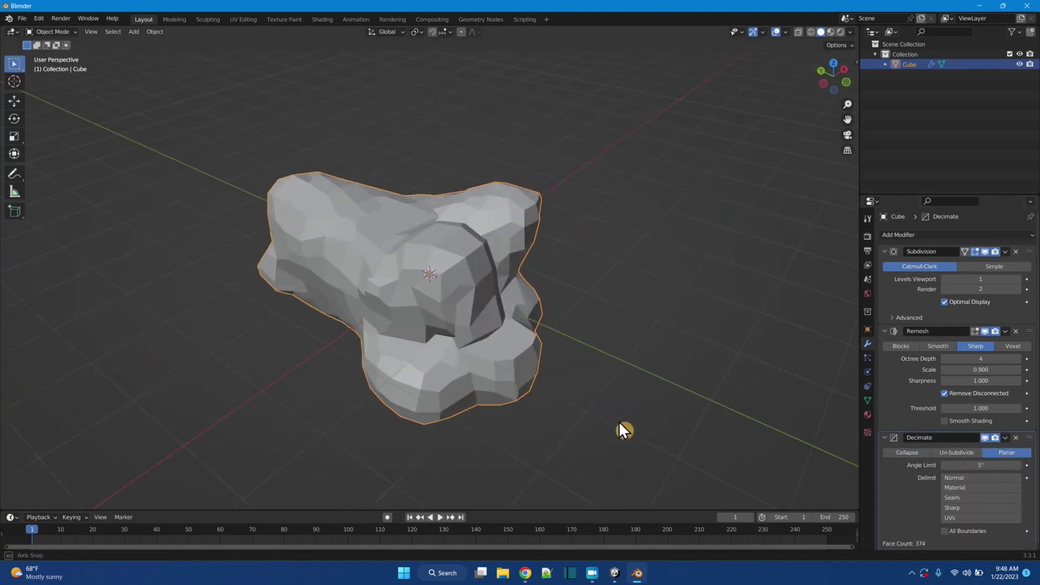
pyautogui.moveTo(969, 465)
pyautogui.mouseDown()
pyautogui.moveTo(1008, 465)
pyautogui.moveTo(985, 464)
pyautogui.mouseUp()
pyautogui.moveTo(602, 388)
pyautogui.mouseDown(button='middle')
pyautogui.moveTo(453, 372)
pyautogui.moveTo(492, 353)
pyautogui.moveTo(531, 374)
pyautogui.mouseUp(button='middle')
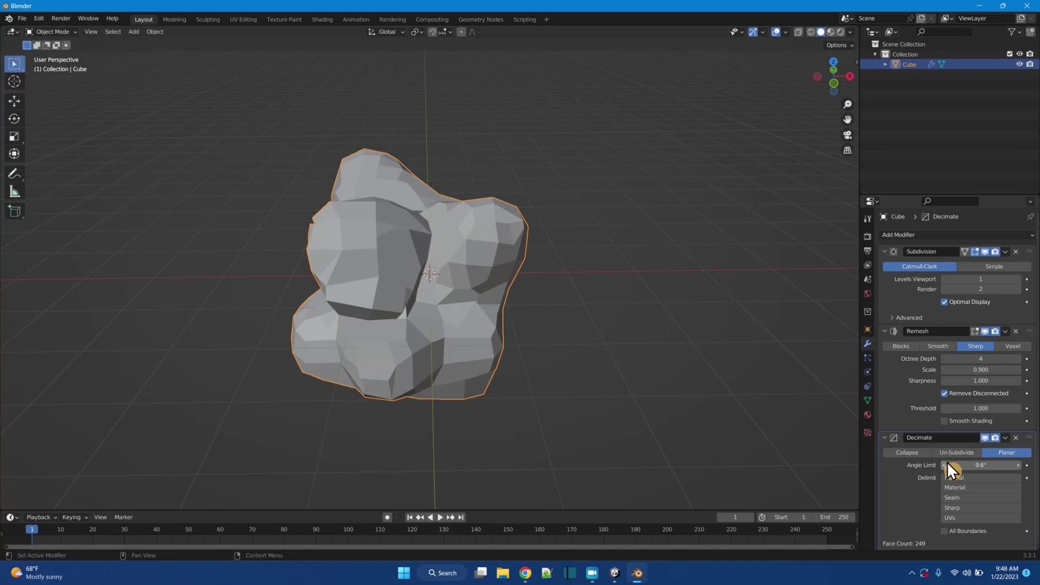
# Switch Decimate back to Collapse and lower the ratio to 0.3350, leaving 299 faces.
pyautogui.click(918, 453)
pyautogui.moveTo(671, 406); pyautogui.dragTo(603, 375, button='middle')
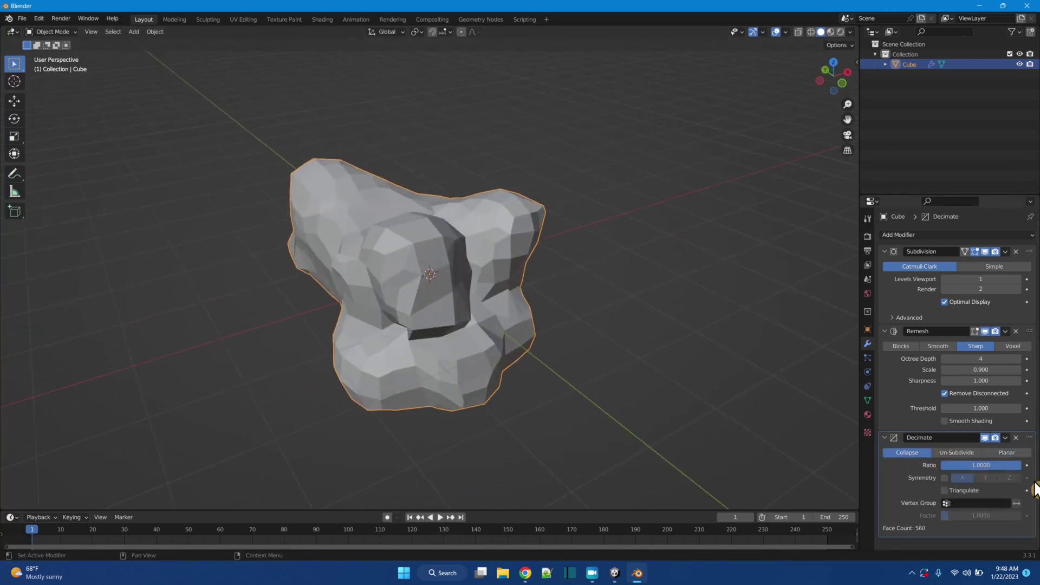
pyautogui.moveTo(1012, 467); pyautogui.dragTo(969, 467)
pyautogui.moveTo(623, 388); pyautogui.dragTo(707, 385, button='middle')
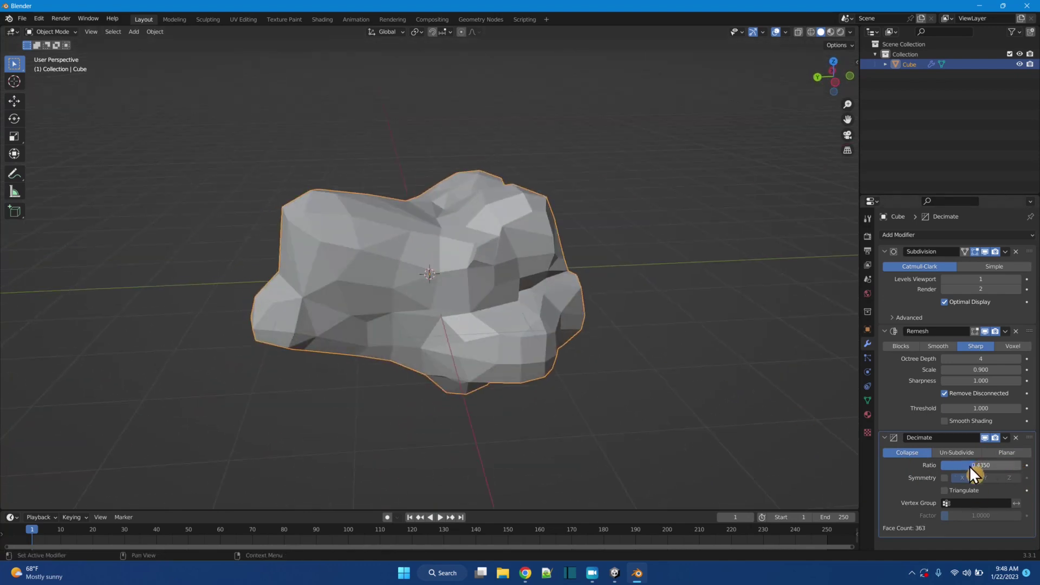
pyautogui.moveTo(973, 465)
pyautogui.mouseDown()
pyautogui.moveTo(942, 464)
pyautogui.moveTo(968, 465)
pyautogui.mouseUp()
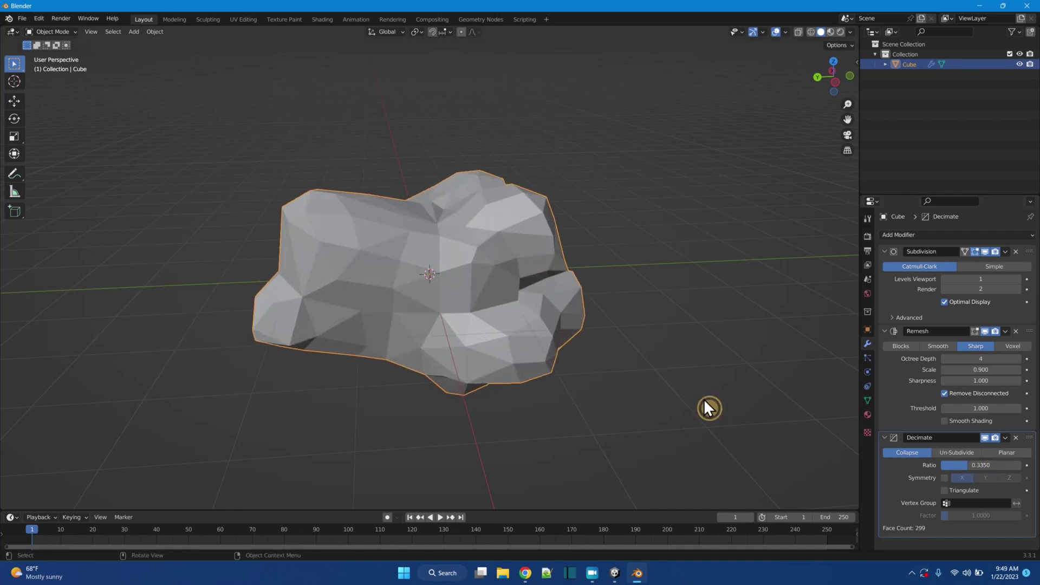
pyautogui.moveTo(680, 411); pyautogui.dragTo(677, 401)
pyautogui.moveTo(677, 401); pyautogui.dragTo(704, 342, button='middle')
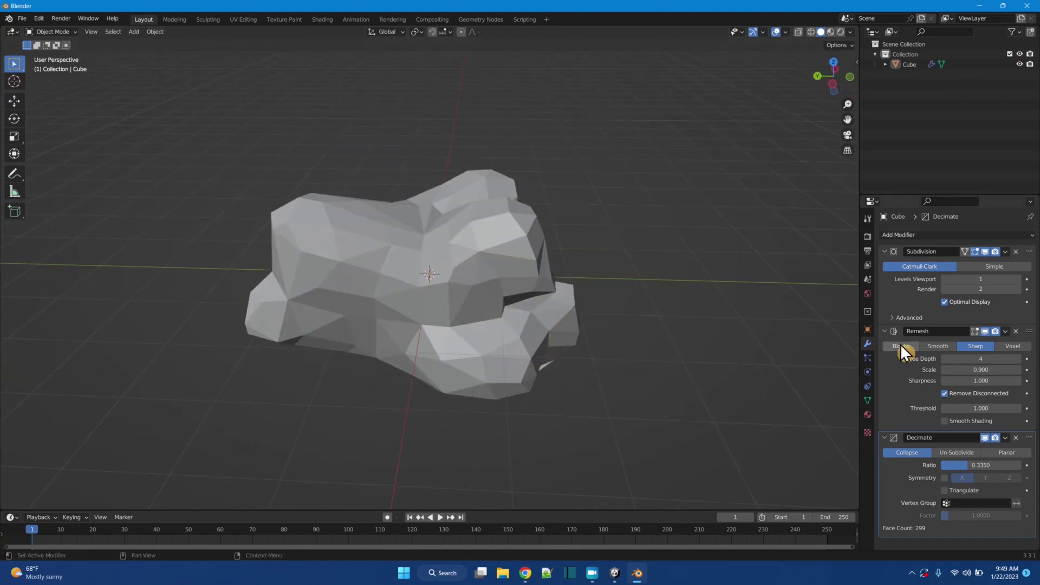
# Apply the Subdivision, Remesh and Decimate modifiers to bake the low-poly shape.
pyautogui.click(1005, 251)
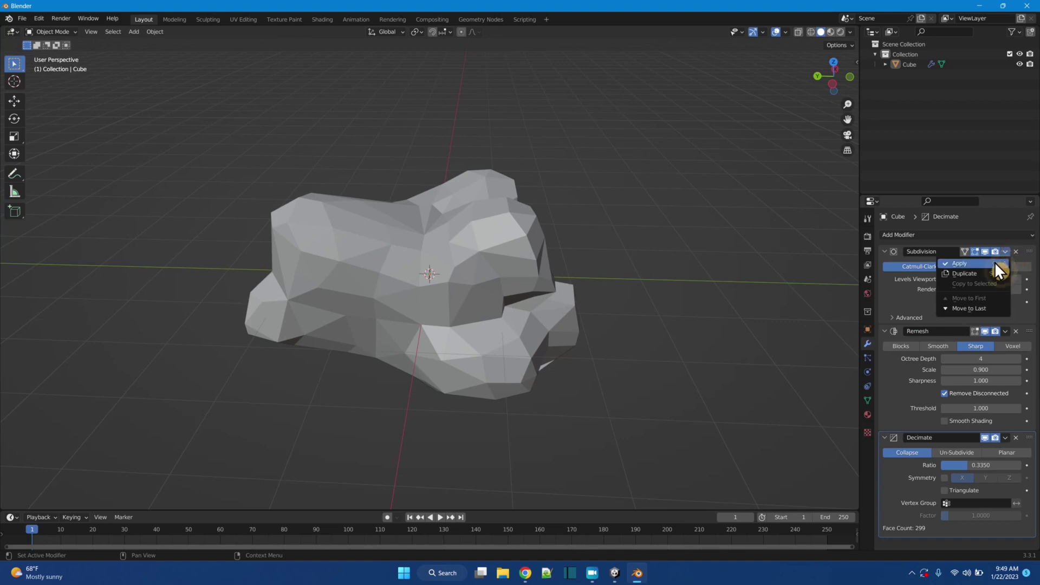
pyautogui.click(994, 262)
pyautogui.click(1005, 252)
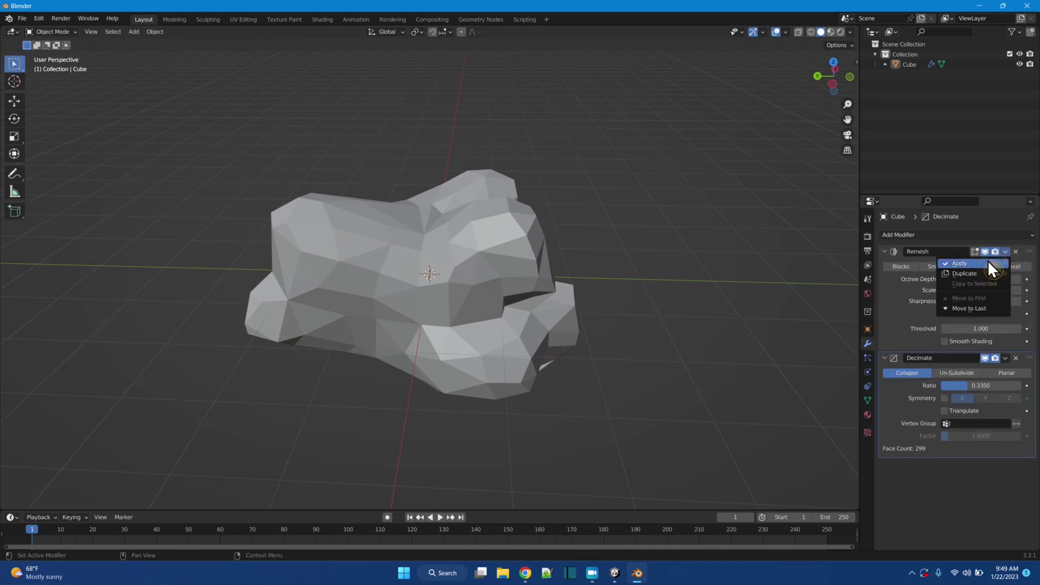
pyautogui.click(987, 262)
pyautogui.click(1005, 251)
pyautogui.click(995, 263)
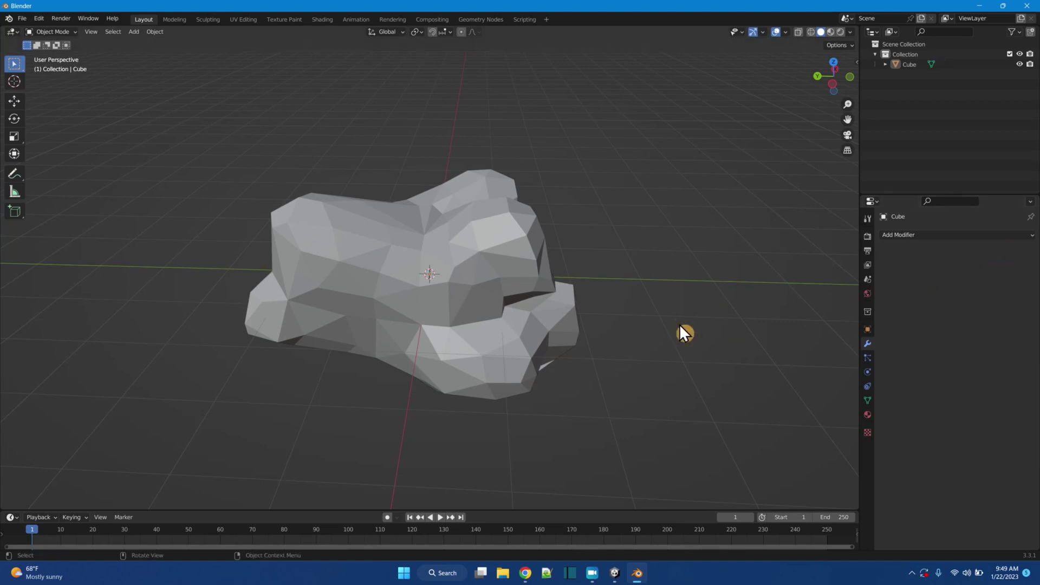
# Turn on Cavity in the viewport shading options to highlight the rock's facets.
pyautogui.scroll(-4, 379, 298)
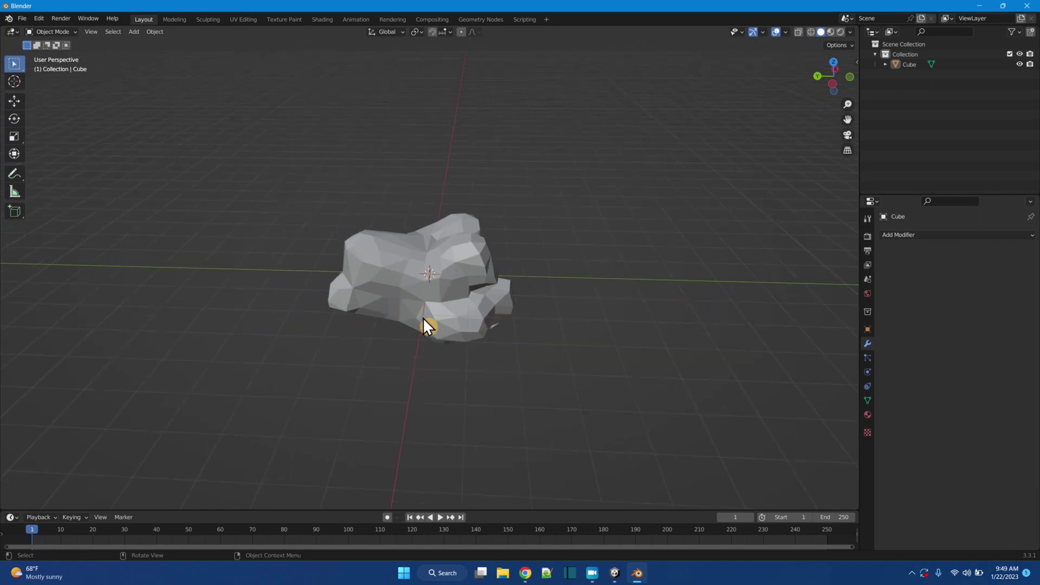
pyautogui.click(847, 32)
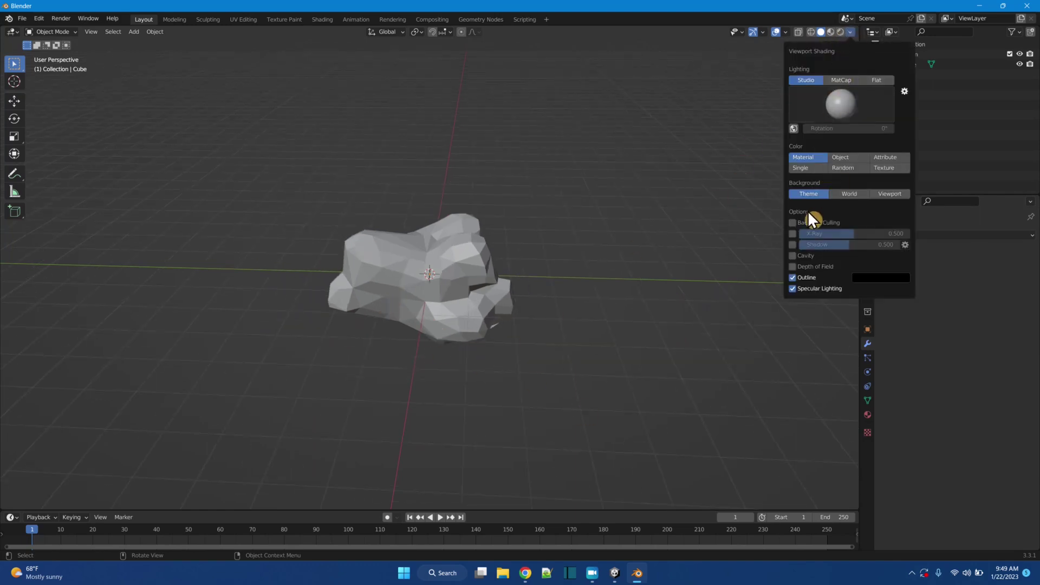
pyautogui.click(793, 255)
pyautogui.moveTo(748, 276)
pyautogui.mouseDown(button='middle')
pyautogui.moveTo(642, 291)
pyautogui.moveTo(574, 317)
pyautogui.moveTo(542, 314)
pyautogui.mouseUp(button='middle')
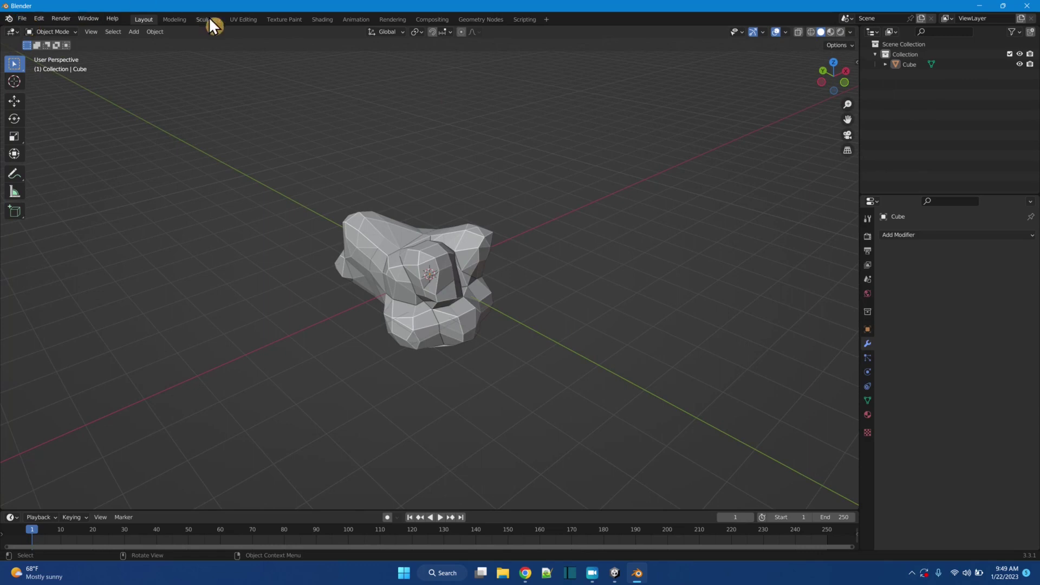
# In the UV Editing workspace, select all of the rock and Smart UV Project it with default settings.
pyautogui.click(239, 20)
pyautogui.scroll(4, 650, 365)
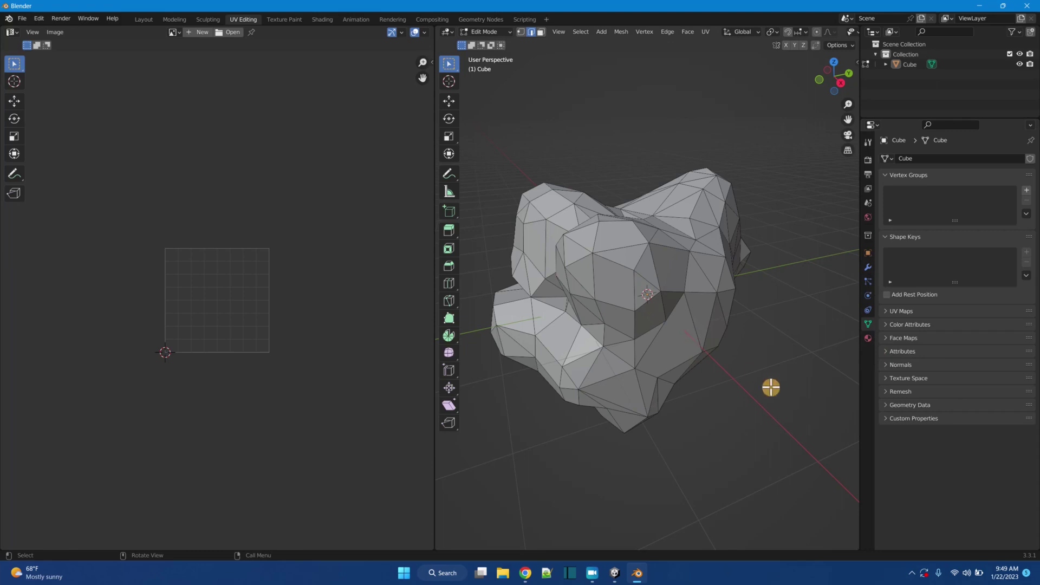
pyautogui.press('a')
pyautogui.click(706, 31)
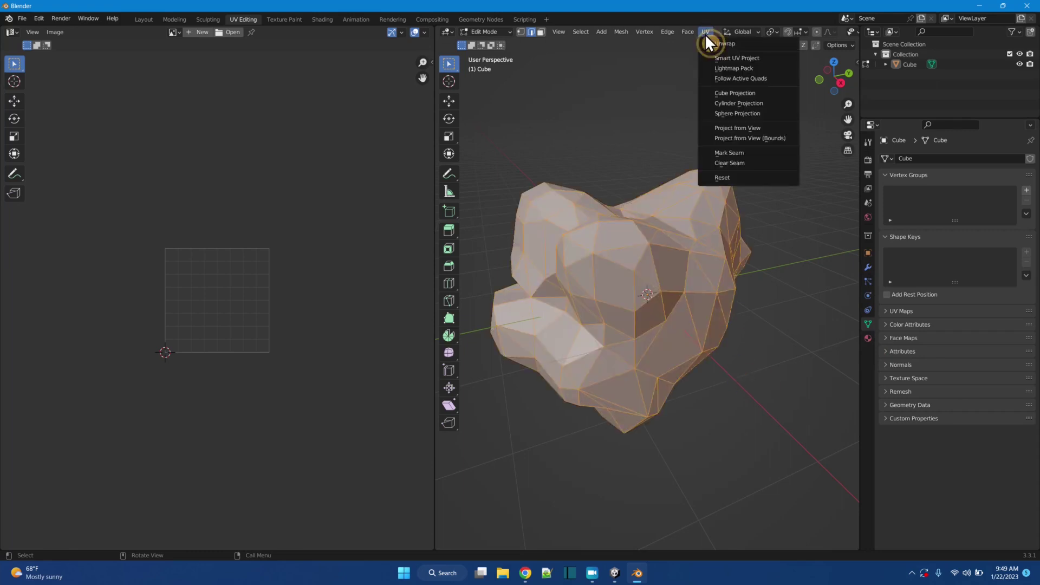
pyautogui.click(721, 60)
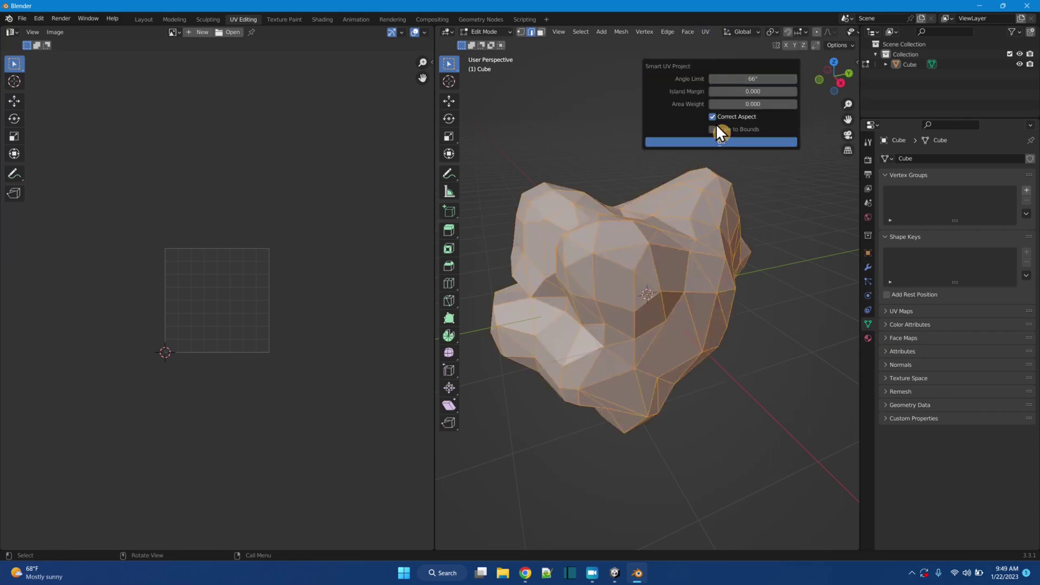
pyautogui.click(718, 142)
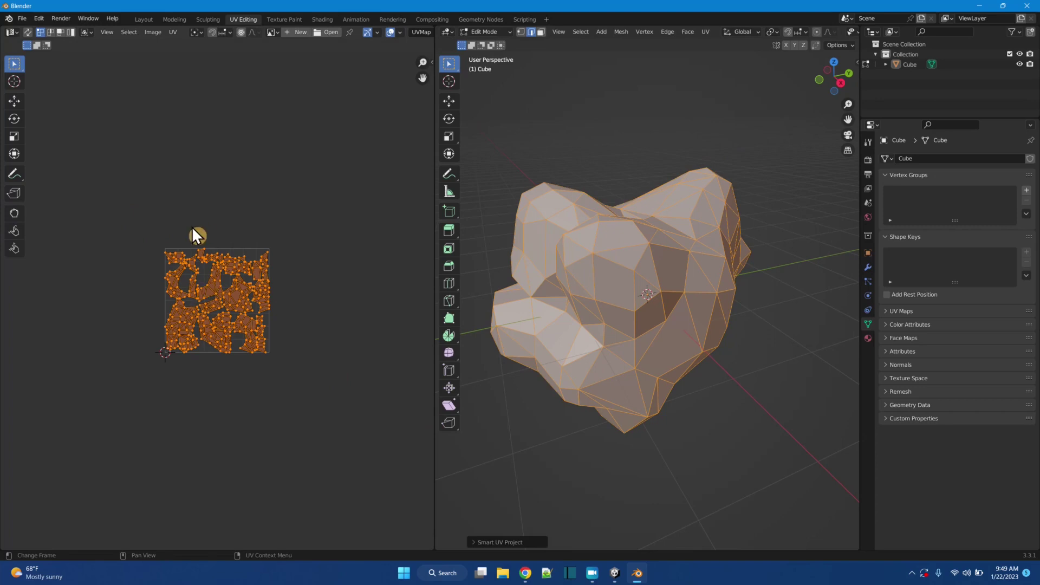
# Save the seamless rock texture from Chrome to the Desktop as spacerock.jpg, then minimize Chrome.
pyautogui.click(526, 574)
pyautogui.moveTo(244, 10); pyautogui.dragTo(276, 38)
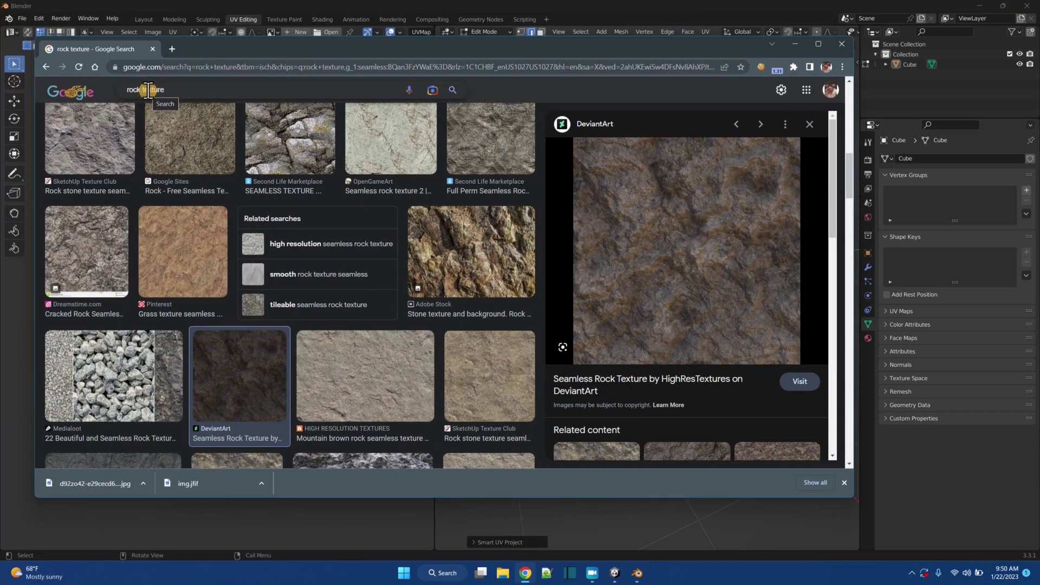
pyautogui.rightClick(682, 255)
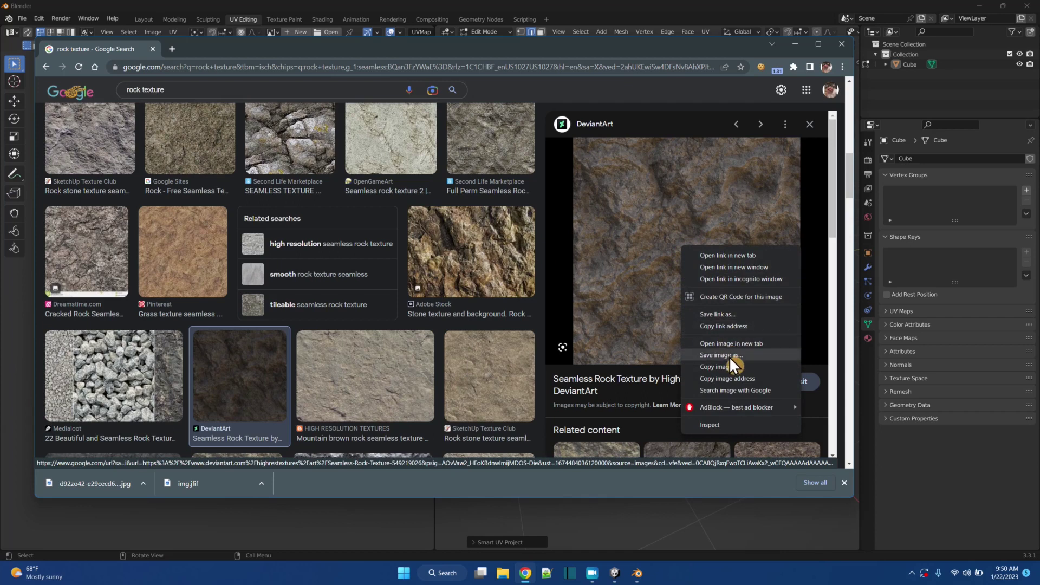
pyautogui.scroll(5, 233, 185)
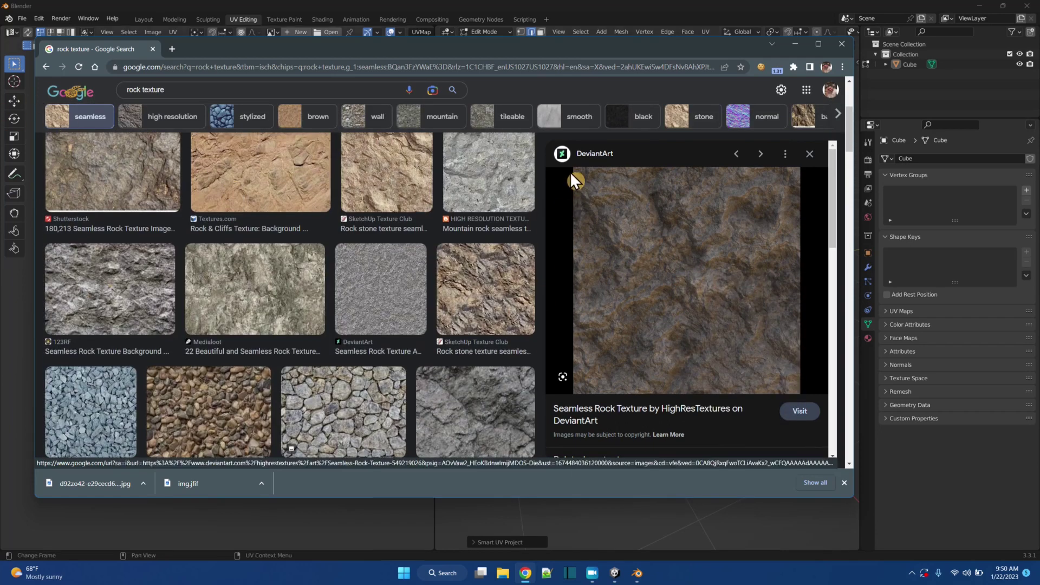
pyautogui.rightClick(690, 296)
pyautogui.click(730, 401)
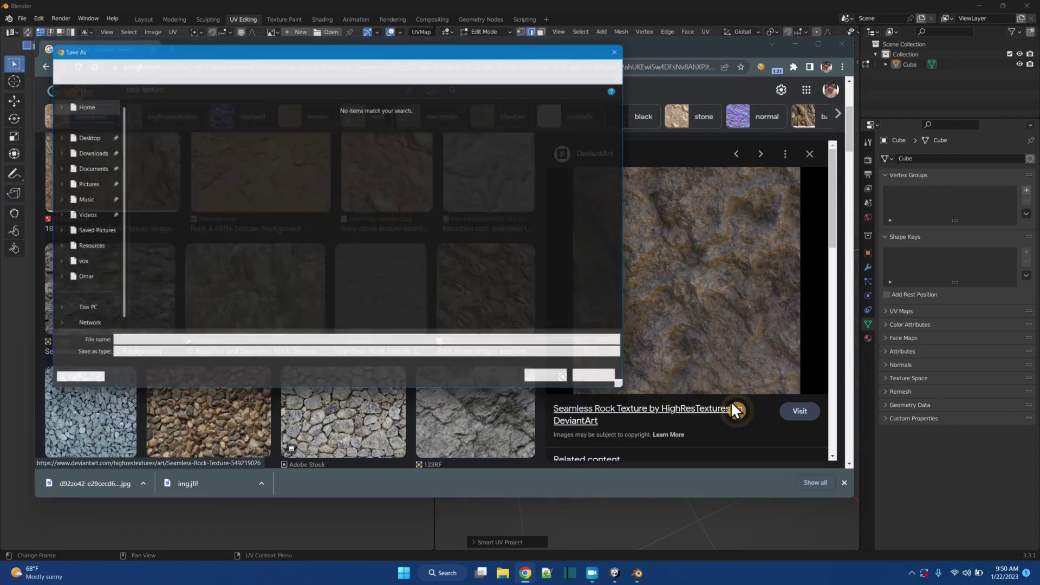
pyautogui.click(80, 134)
pyautogui.click(278, 343)
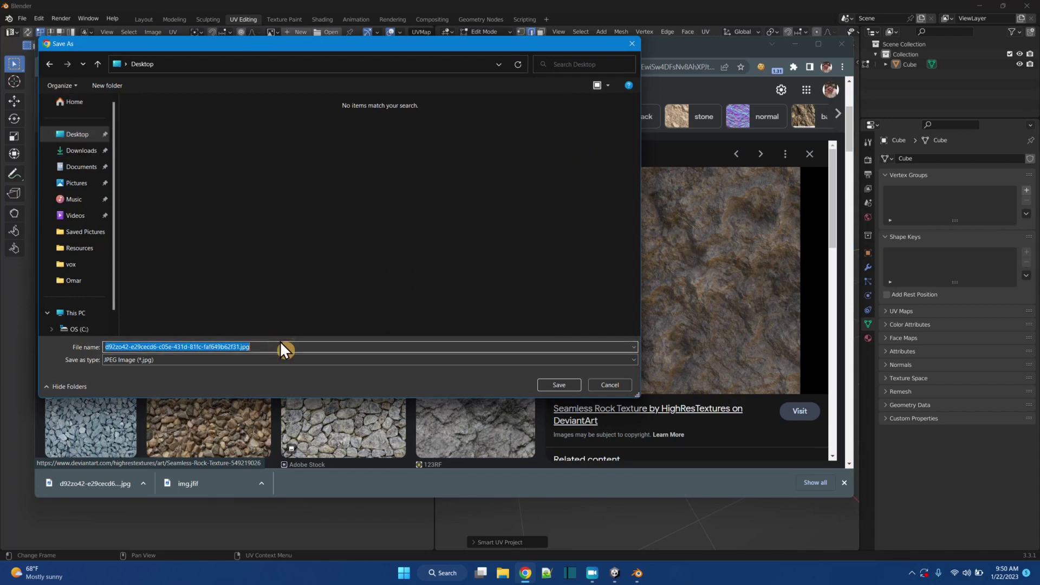
pyautogui.write('spacerock')
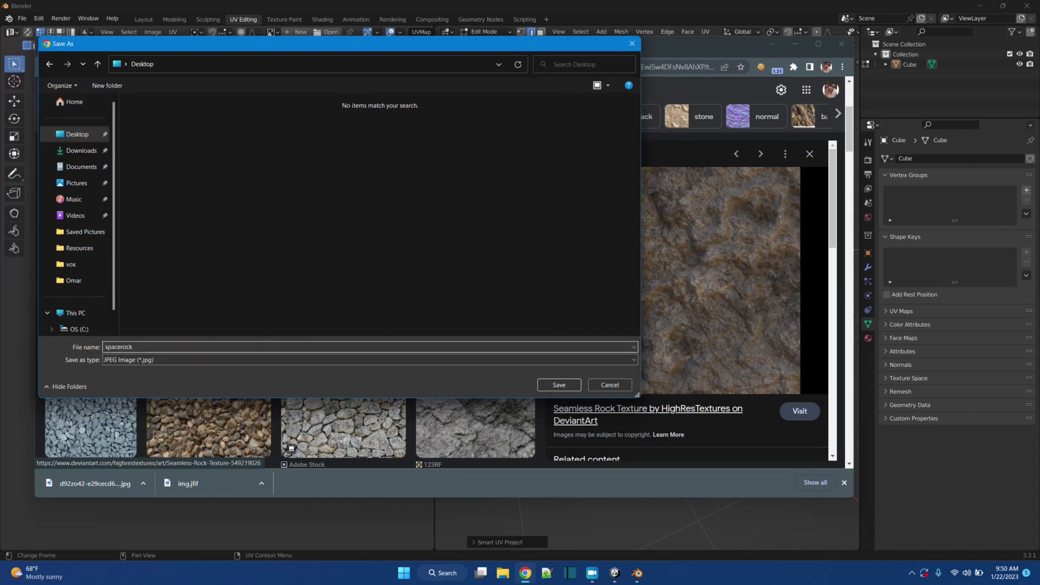
pyautogui.click(557, 386)
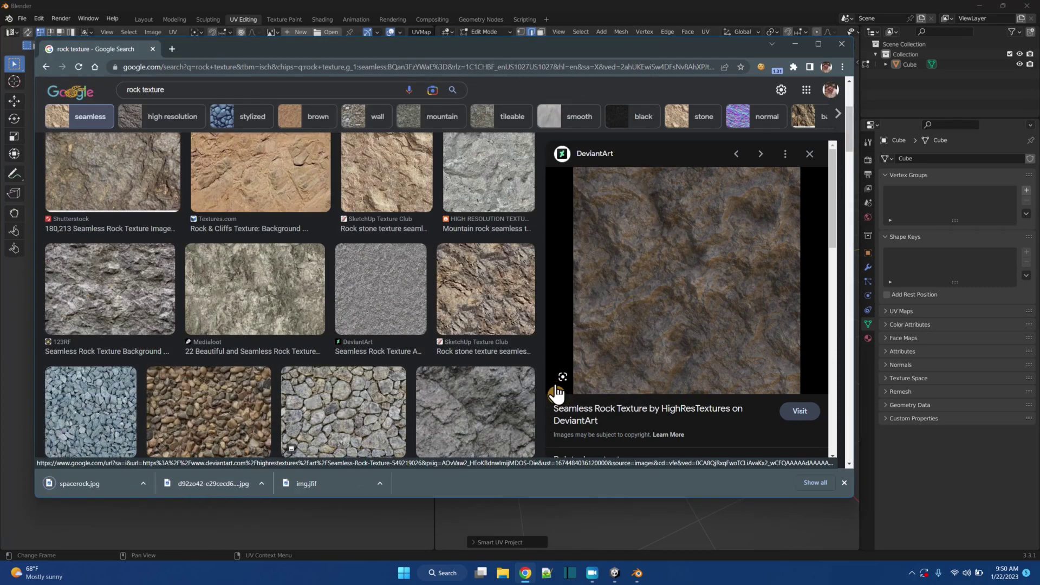
pyautogui.click(800, 44)
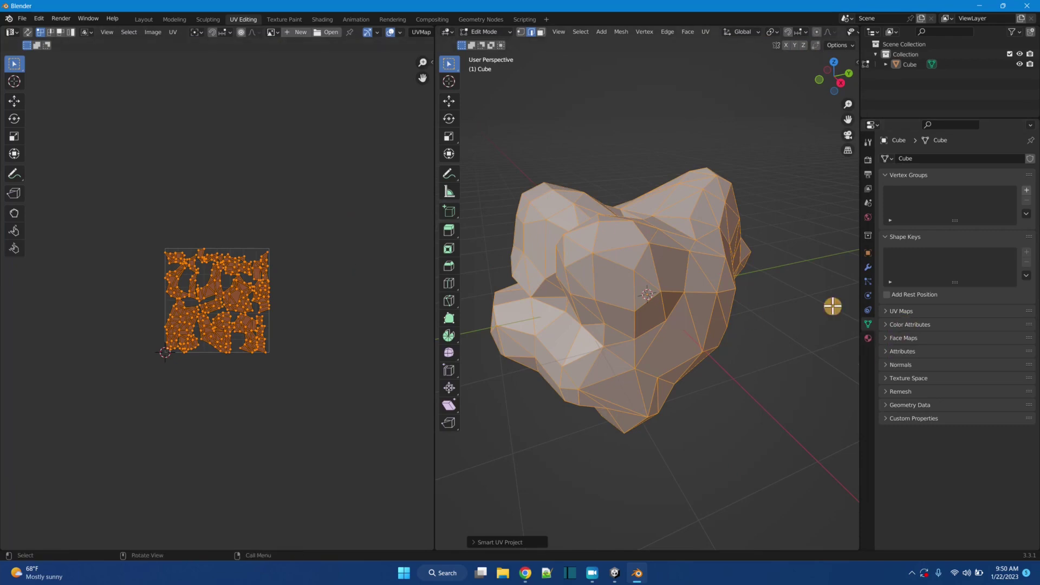
# Widen the 3D viewport, switch to Material Preview shading and show the Material properties.
pyautogui.moveTo(434, 209); pyautogui.dragTo(299, 186)
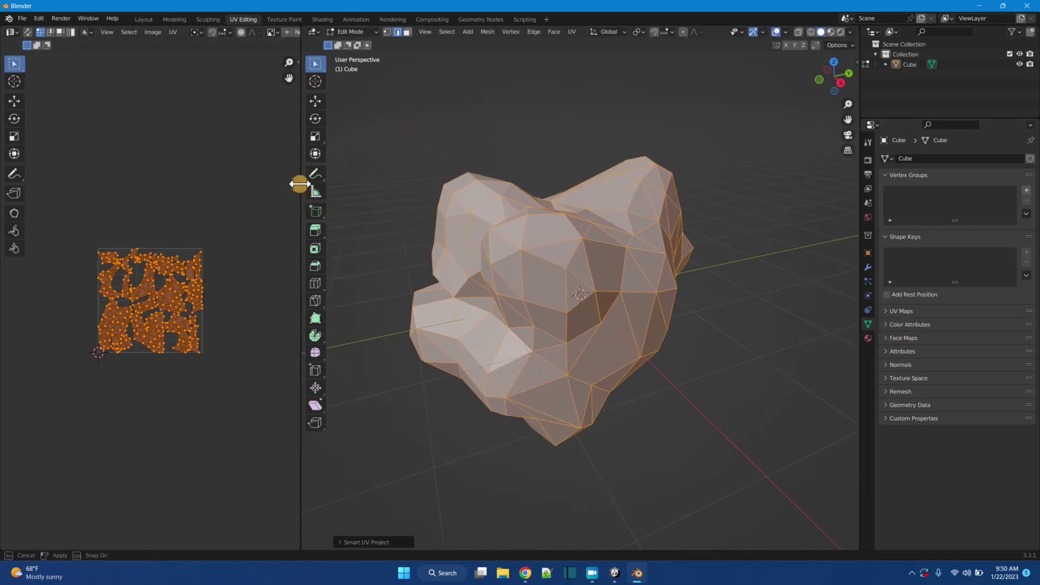
pyautogui.click(831, 31)
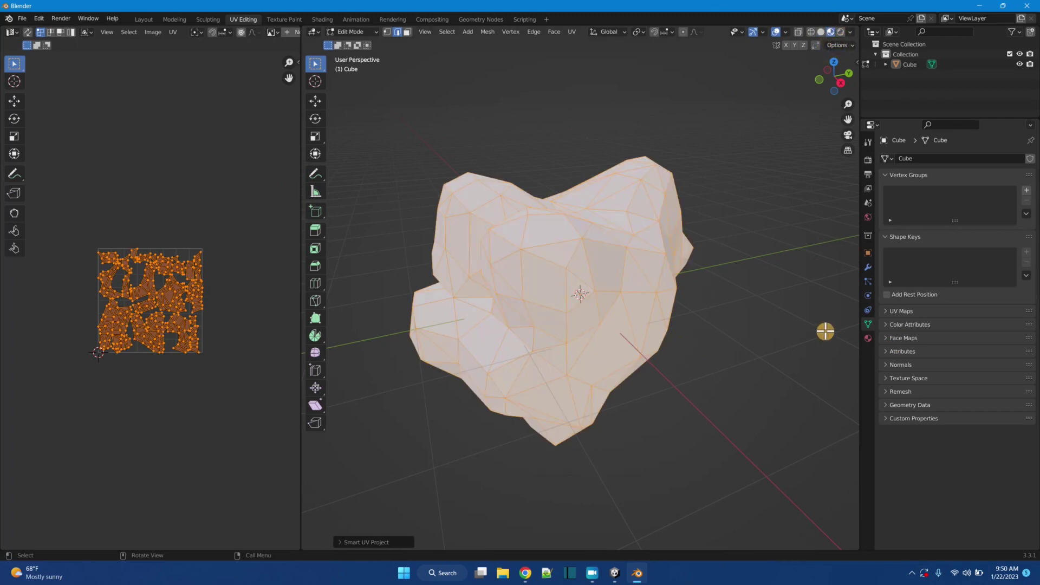
pyautogui.click(867, 339)
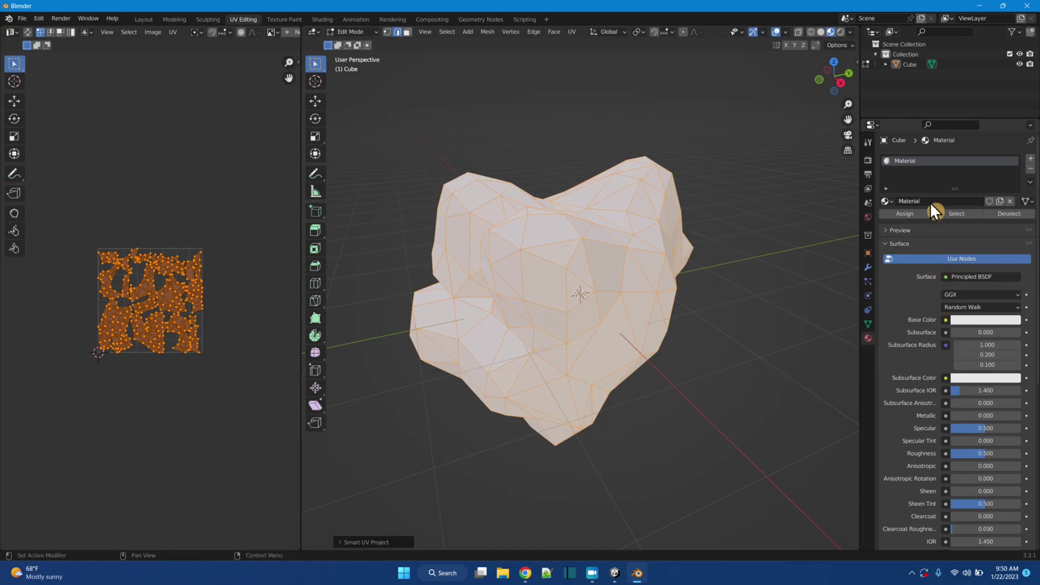
# Set the material's Base Color to a dark reddish-brown with Value 0.070.
pyautogui.click(958, 320)
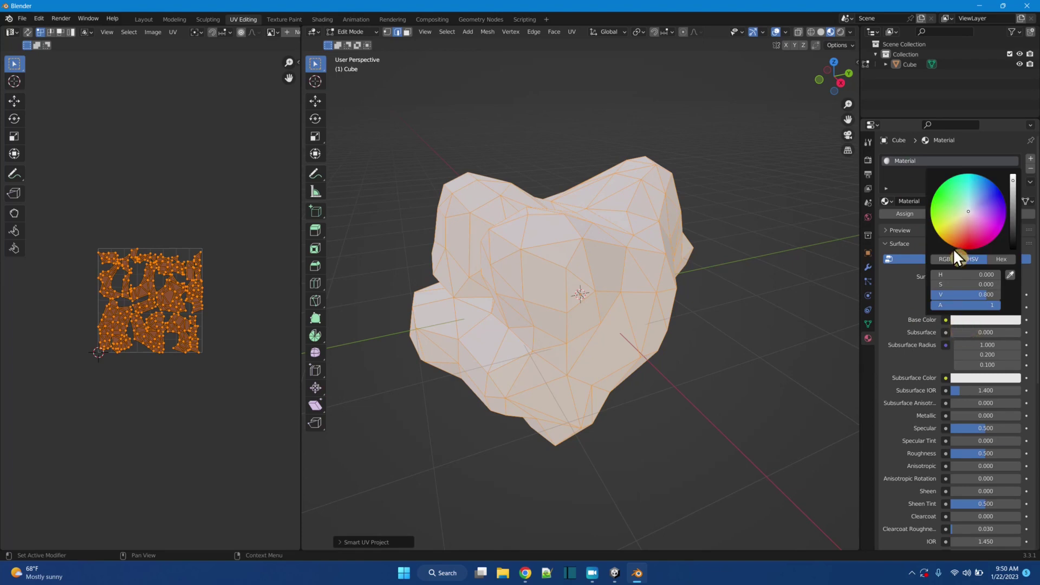
pyautogui.moveTo(962, 234); pyautogui.dragTo(999, 230)
pyautogui.moveTo(1012, 181); pyautogui.dragTo(1022, 237)
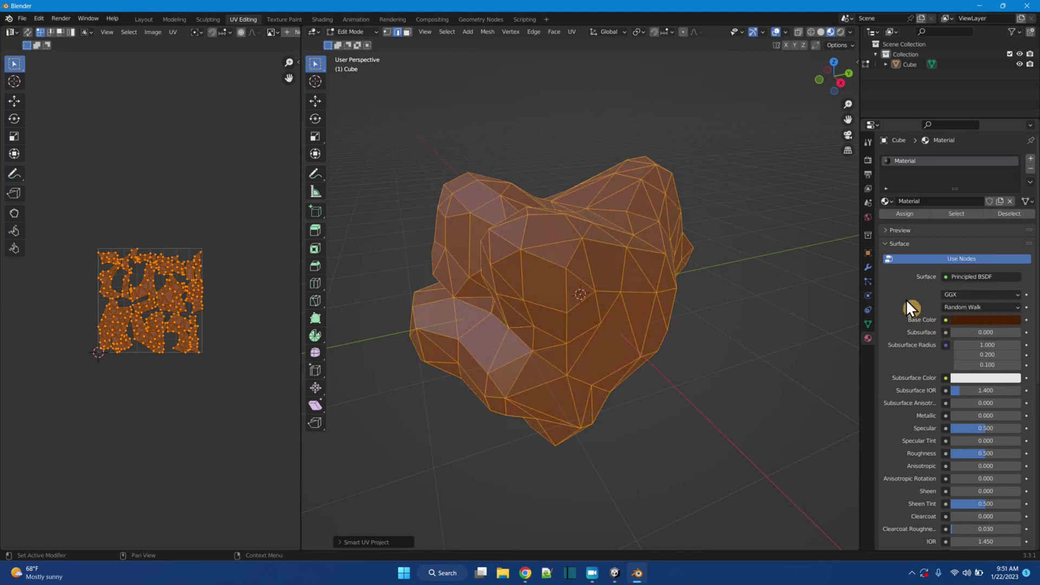
# Drive Base Color from an Image Texture loading spacerock.jpg from the Desktop.
pyautogui.click(945, 321)
pyautogui.click(947, 325)
pyautogui.click(945, 320)
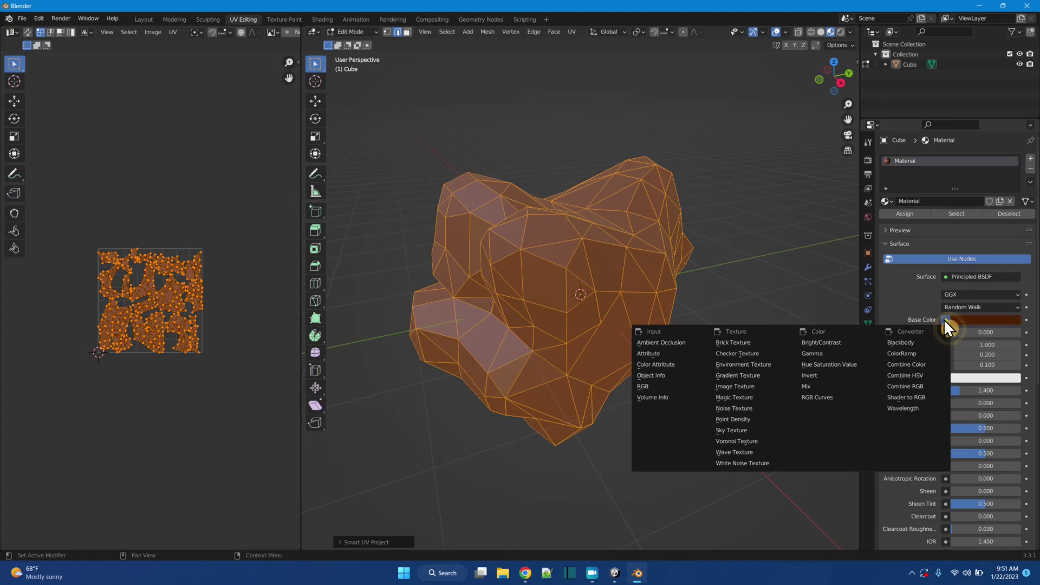
pyautogui.click(741, 387)
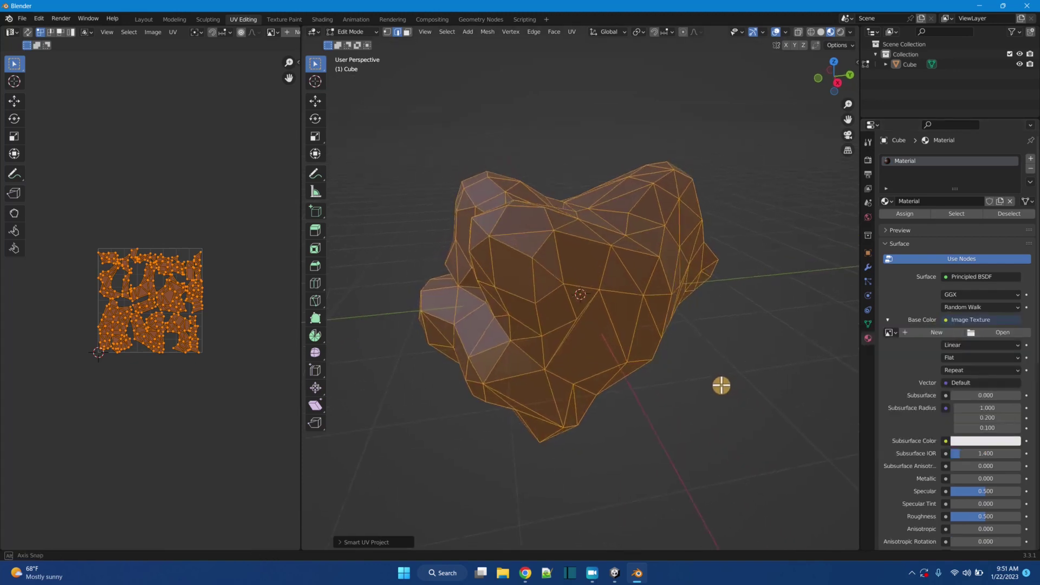
pyautogui.click(986, 344)
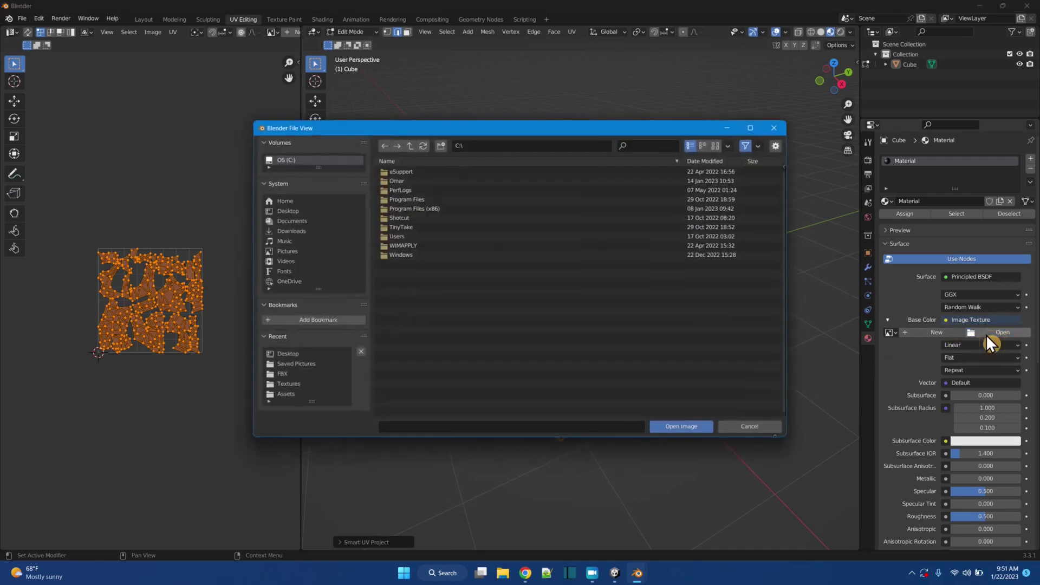
pyautogui.click(288, 212)
pyautogui.click(403, 170)
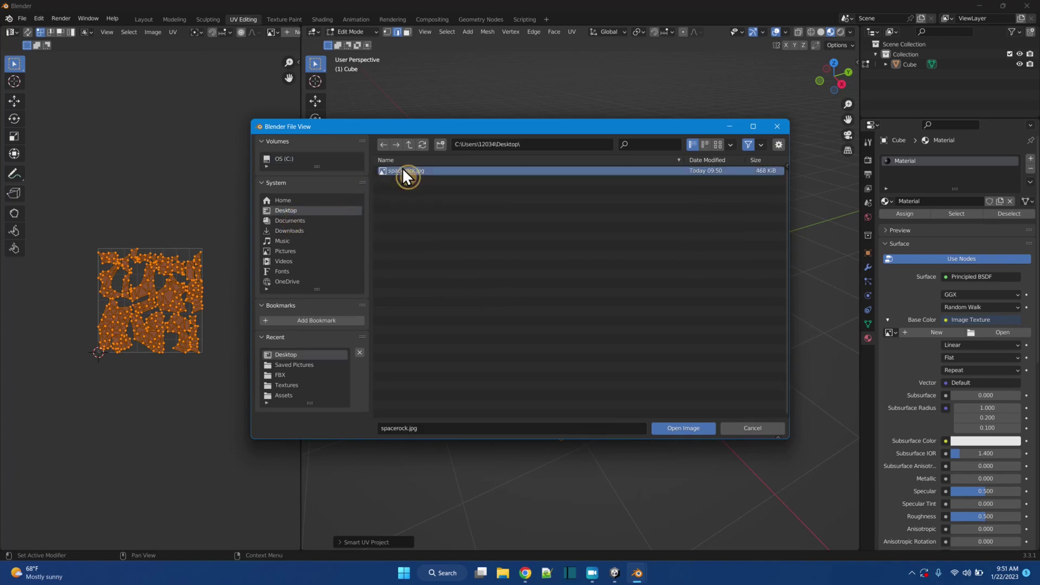
pyautogui.click(681, 428)
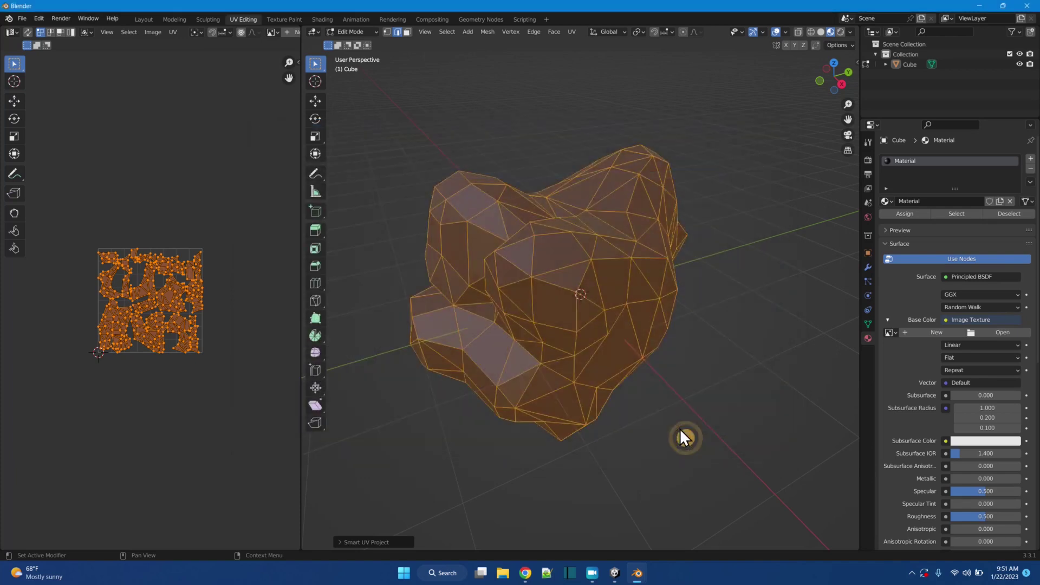
# Deselect all of the rock mesh and orbit around it to inspect the applied texture.
pyautogui.scroll(-5, 218, 408)
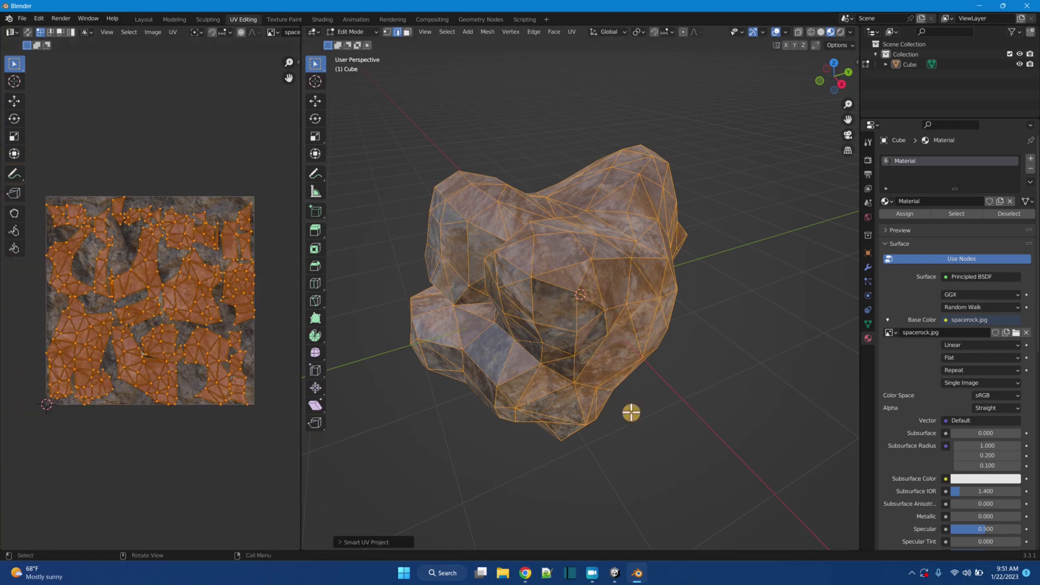
pyautogui.scroll(-2, 642, 371)
pyautogui.scroll(3, 643, 371)
pyautogui.moveTo(643, 371); pyautogui.dragTo(617, 407, button='middle')
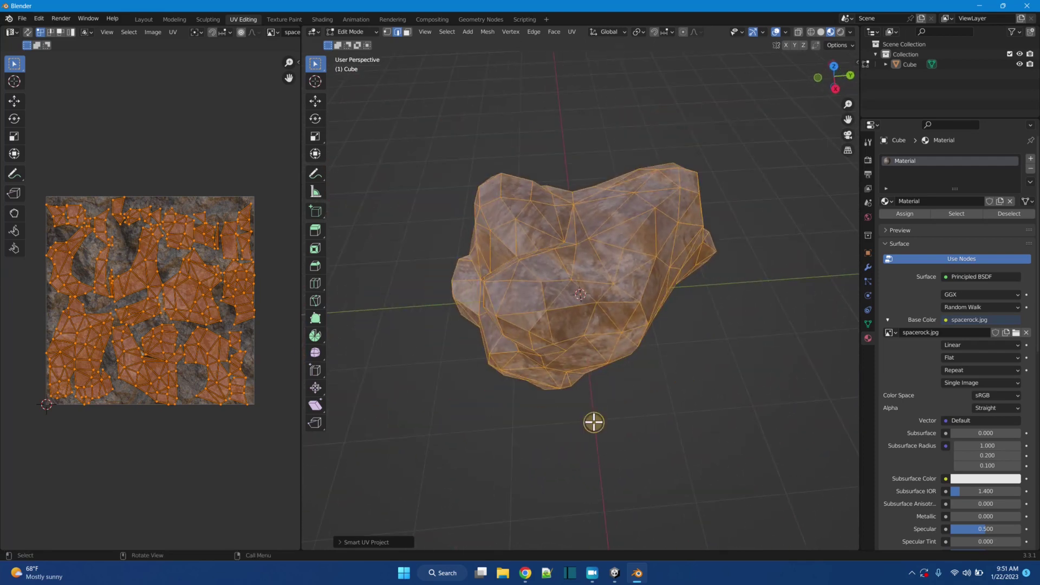
pyautogui.click(593, 424)
pyautogui.moveTo(593, 413); pyautogui.dragTo(763, 343, button='middle')
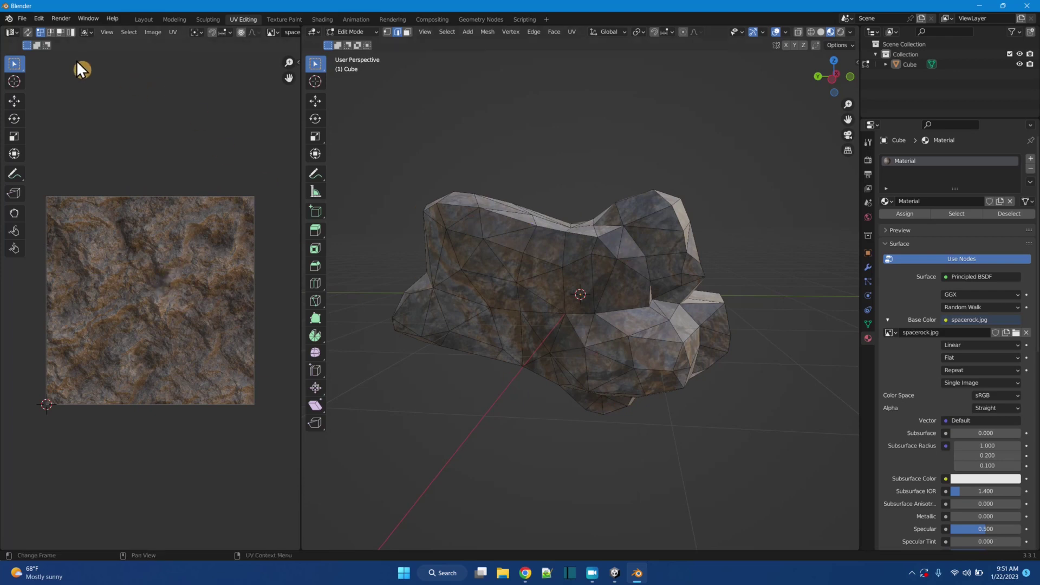
# Export the rock as FBX with only Mesh object types to the Desktop as SpaceRock02.fbx.
pyautogui.click(20, 19)
pyautogui.moveTo(57, 168)
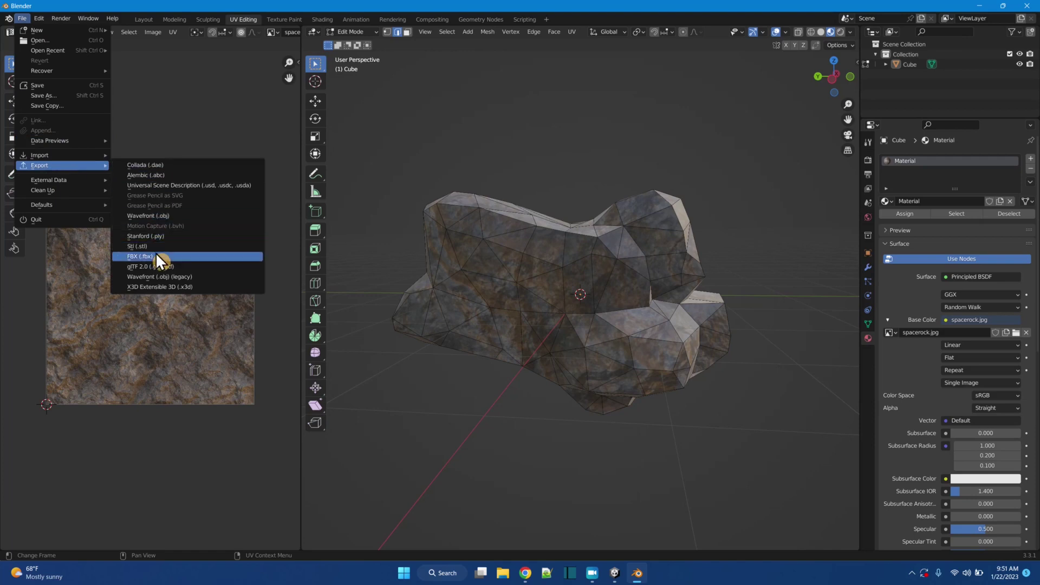
pyautogui.click(157, 256)
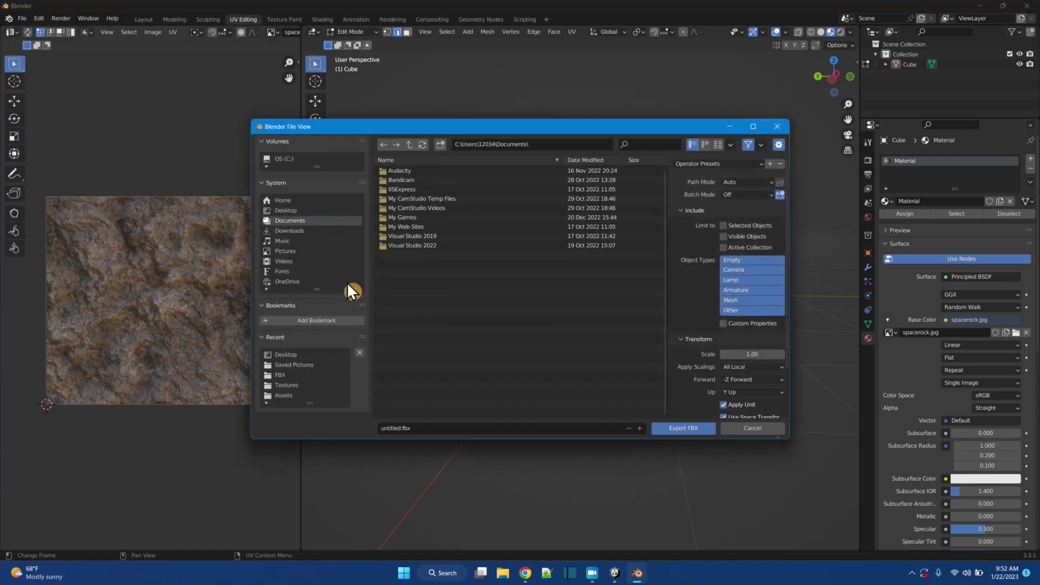
pyautogui.click(731, 301)
pyautogui.scroll(-3, 744, 332)
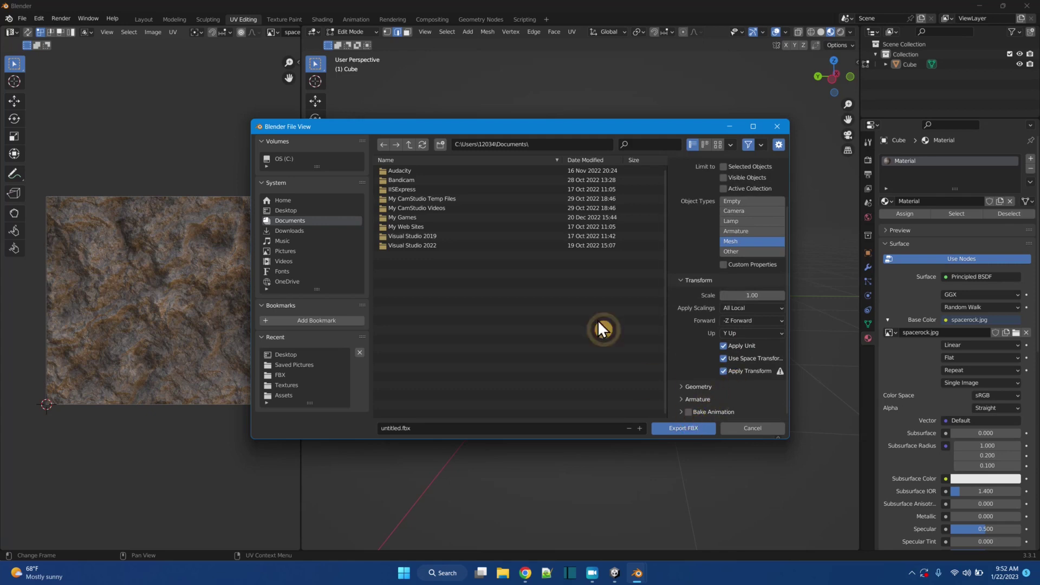
pyautogui.click(290, 210)
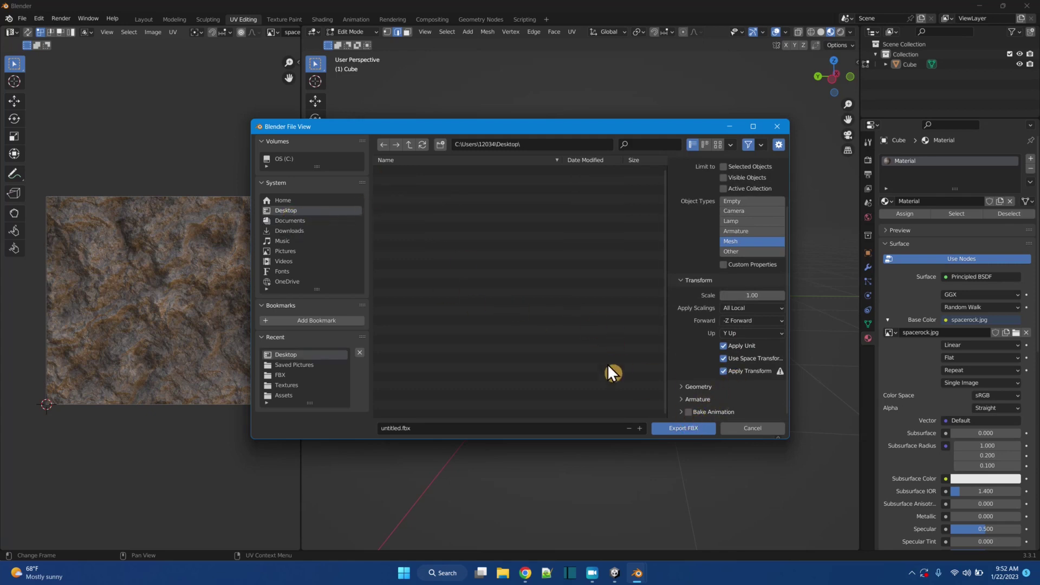
pyautogui.click(392, 427)
pyautogui.write('SpaceRock02')
pyautogui.click(686, 428)
pyautogui.click(687, 427)
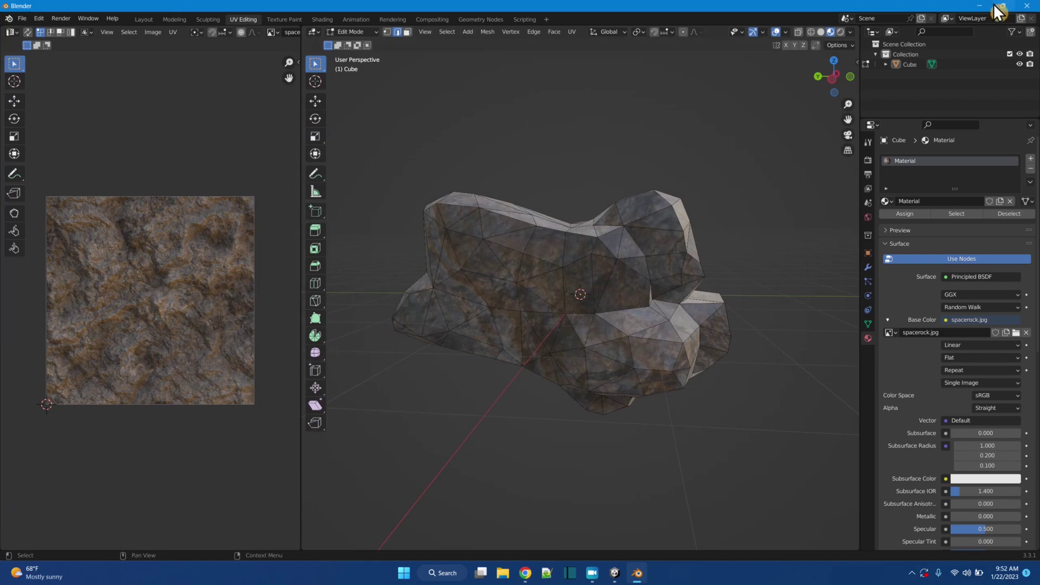
# Minimize Blender and restore the Unity Space Fighter editor from the taskbar.
pyautogui.click(980, 6)
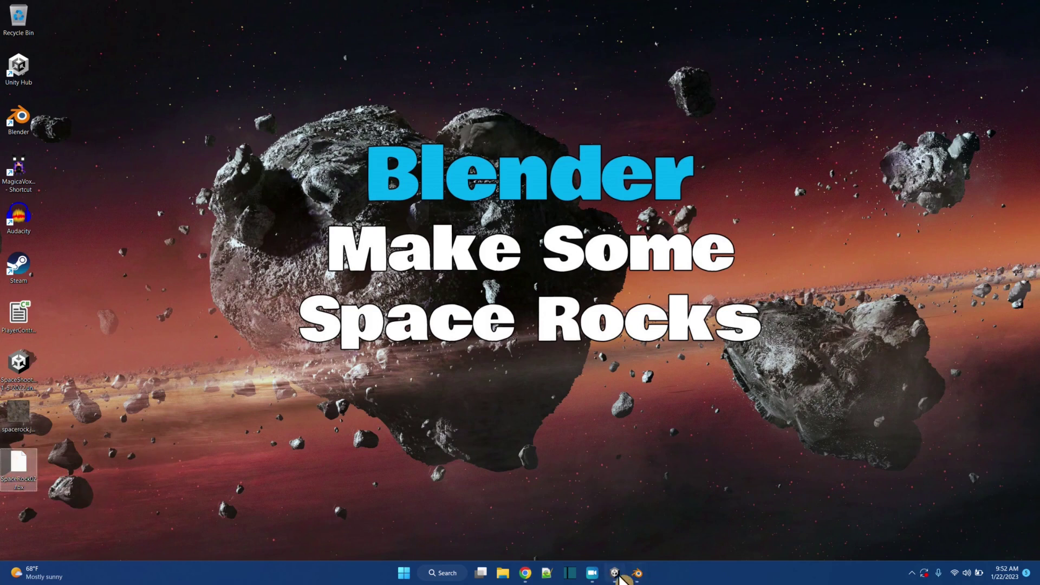
pyautogui.click(618, 577)
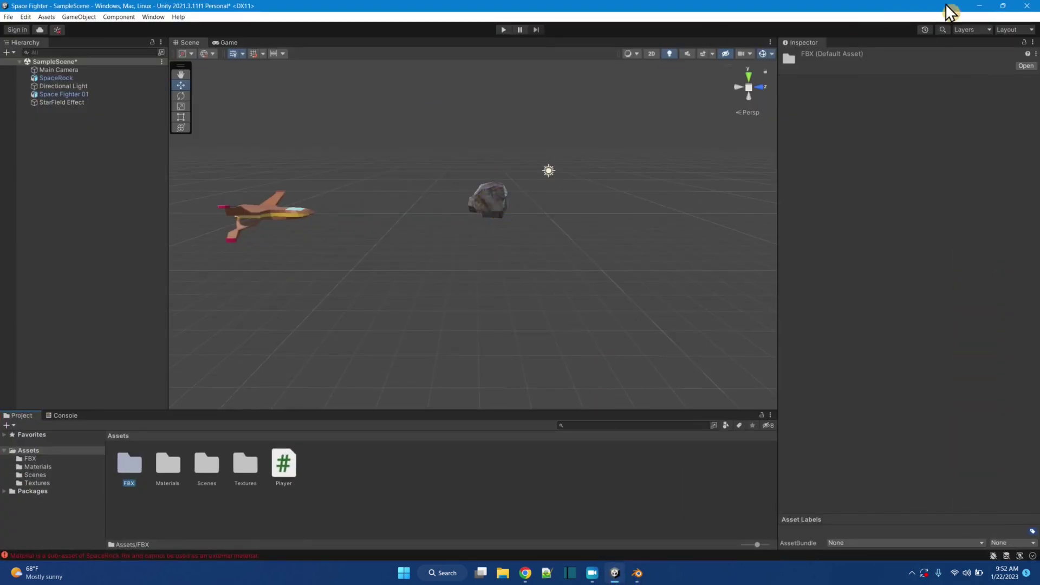
# Drag spacerock.jpg and SpaceRock02.fbx from the desktop into Unity's Project Assets panel.
pyautogui.click(1003, 5)
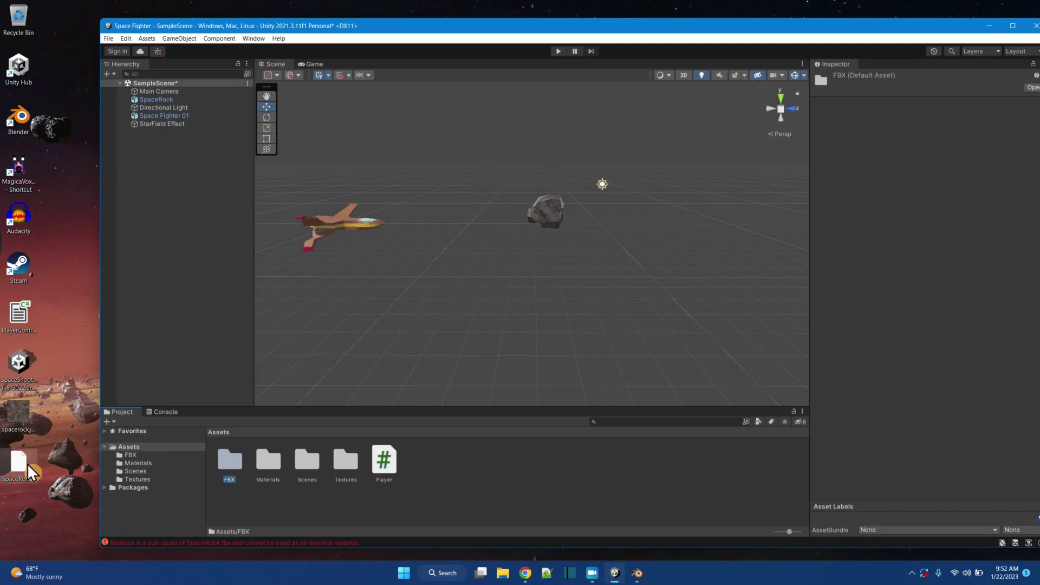
pyautogui.click(26, 415)
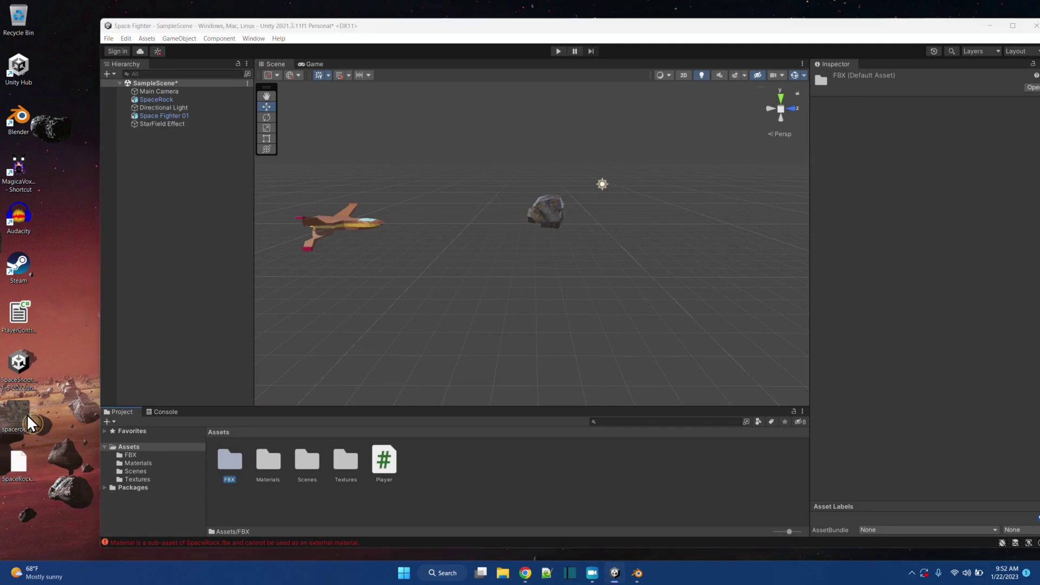
pyautogui.keyDown('ctrl'); pyautogui.click(26, 460); pyautogui.keyUp('ctrl')
pyautogui.moveTo(28, 424); pyautogui.dragTo(458, 467)
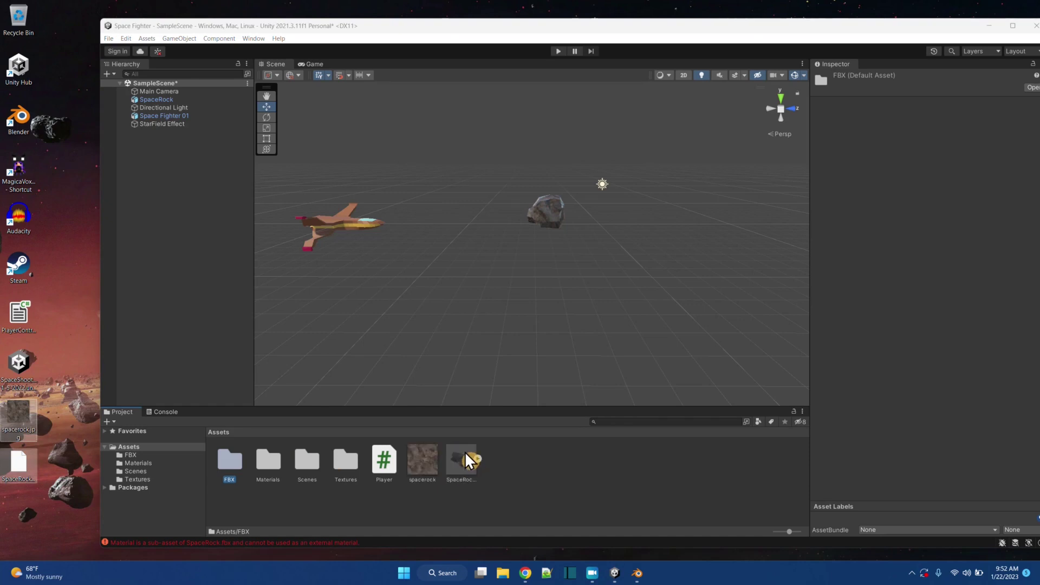
pyautogui.click(461, 458)
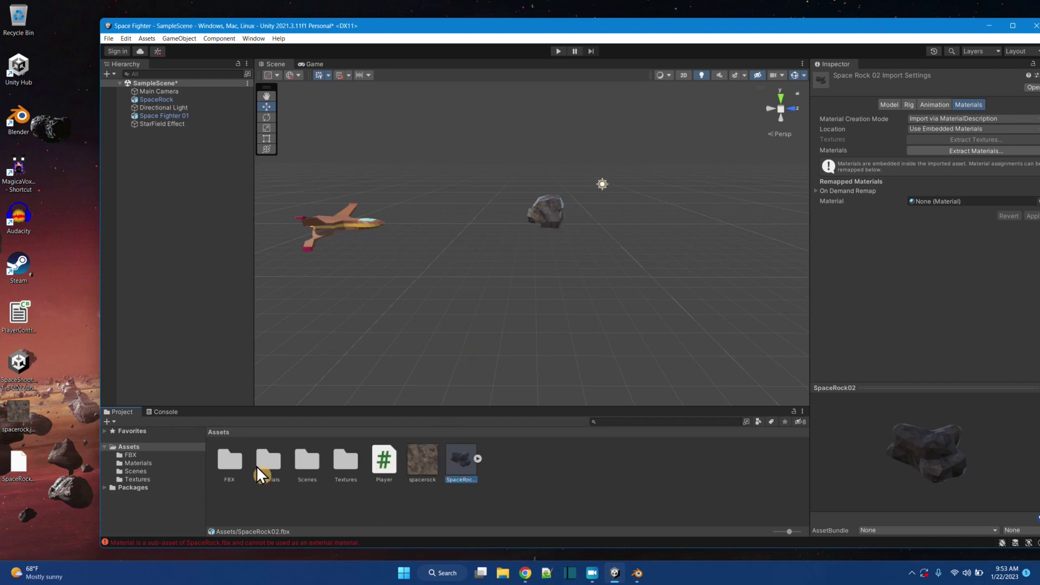
pyautogui.click(428, 460)
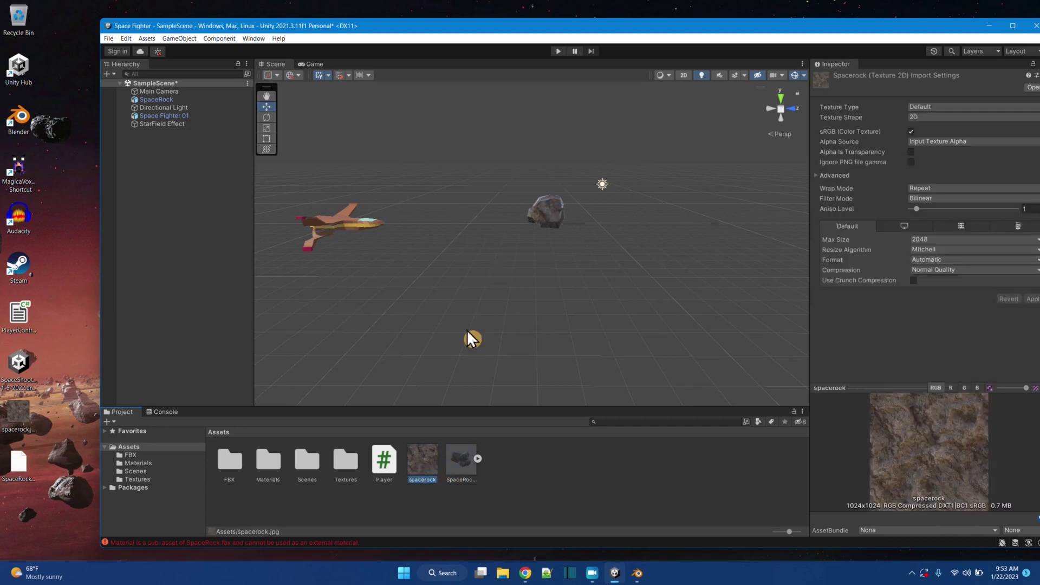
pyautogui.doubleClick(268, 463)
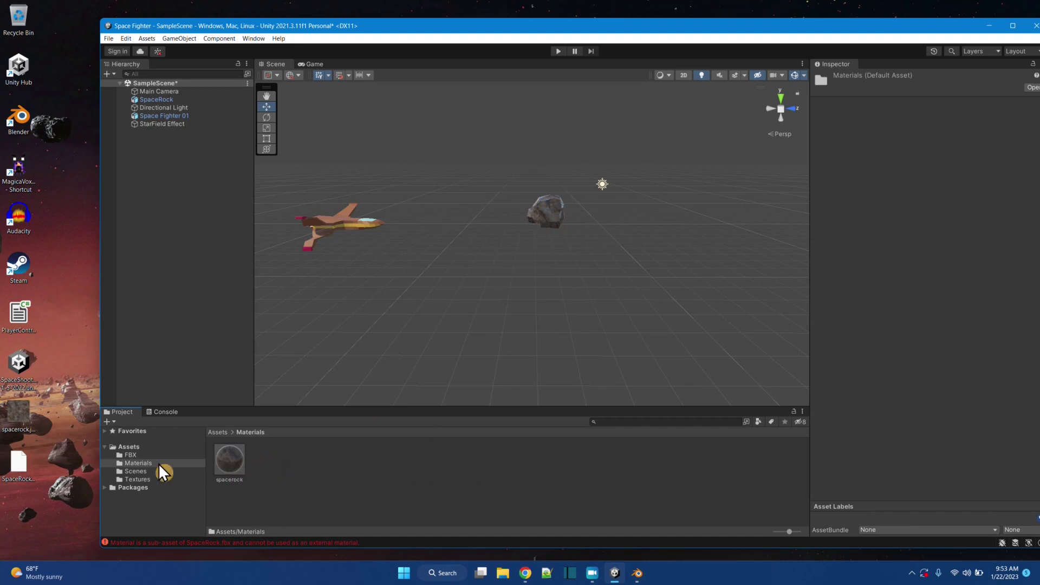
pyautogui.click(130, 446)
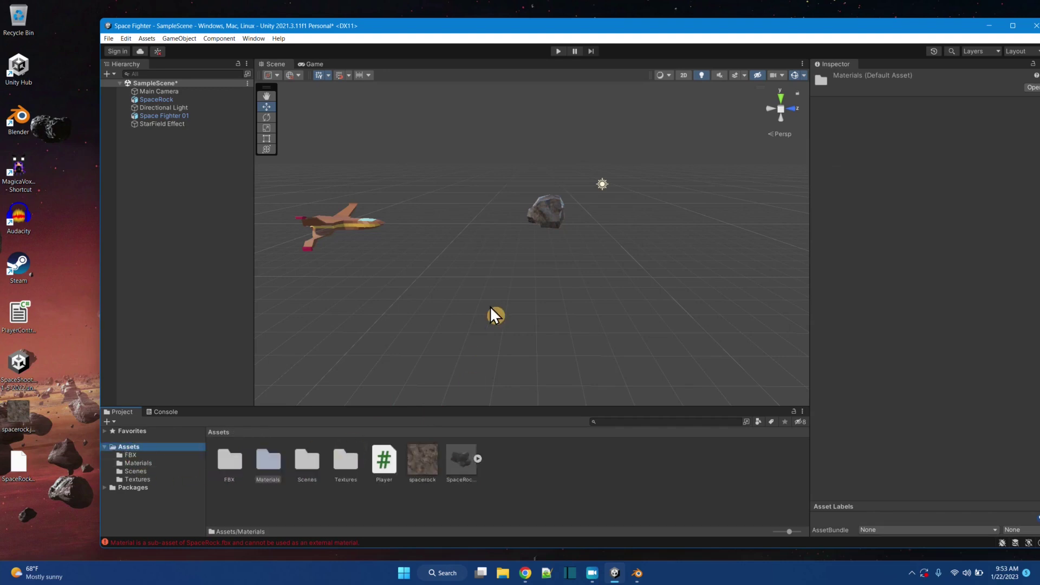
# Add a Cube to the scene and drag the spacerock texture onto it.
pyautogui.rightClick(166, 83)
pyautogui.moveTo(223, 200)
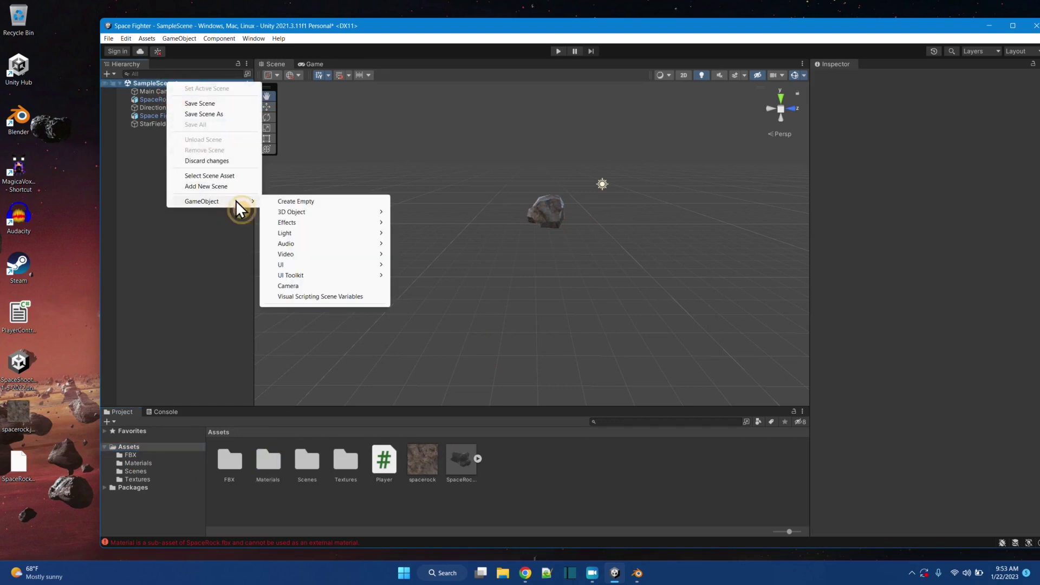
pyautogui.moveTo(339, 213)
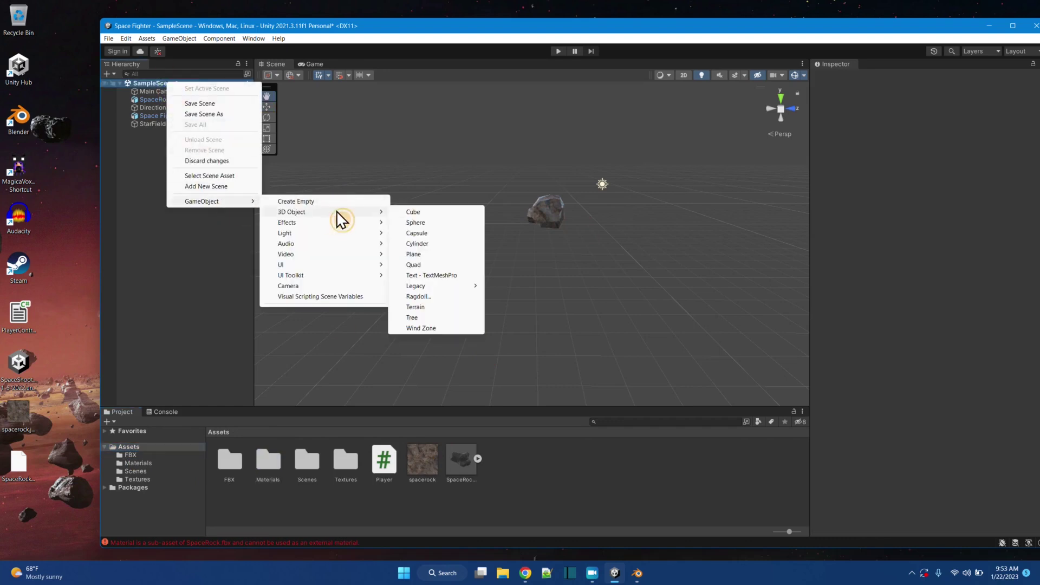
pyautogui.click(413, 213)
pyautogui.click(426, 467)
pyautogui.moveTo(427, 468); pyautogui.dragTo(599, 229)
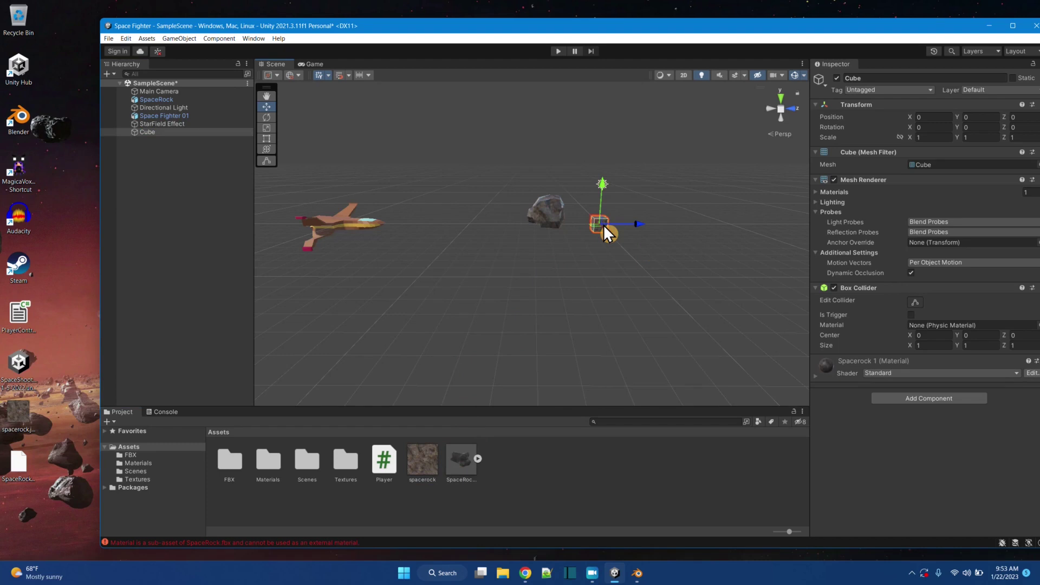
# Delete the spacerock 1 material from the Materials folder and return to Assets.
pyautogui.doubleClick(269, 459)
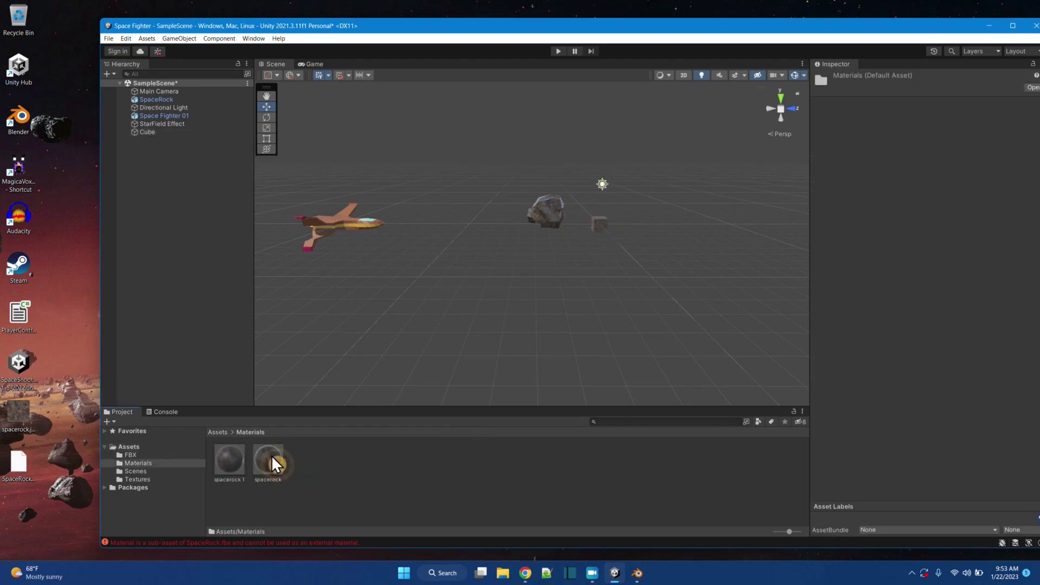
pyautogui.click(235, 482)
pyautogui.rightClick(238, 463)
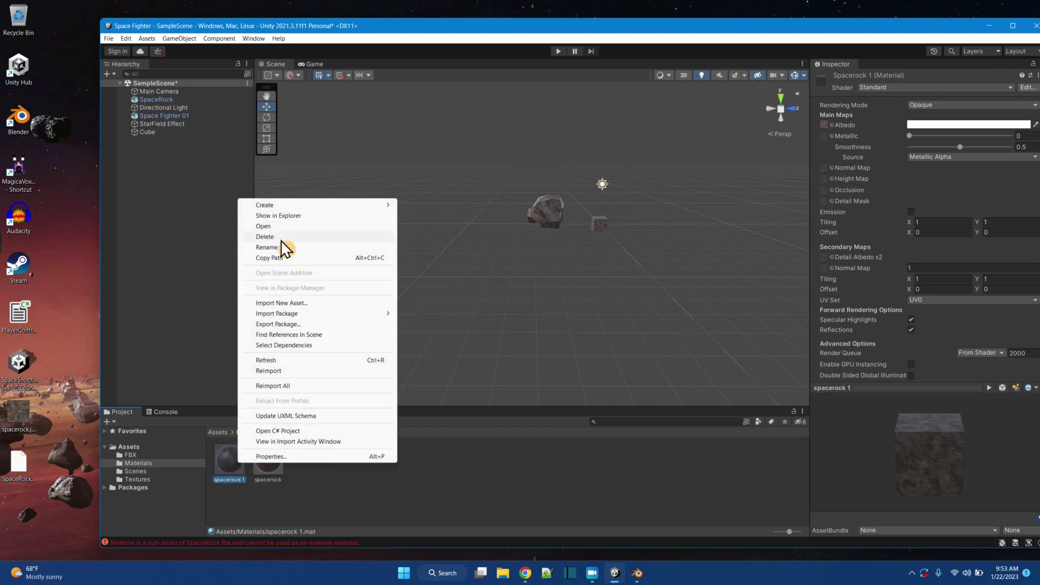
pyautogui.click(264, 237)
pyautogui.click(600, 307)
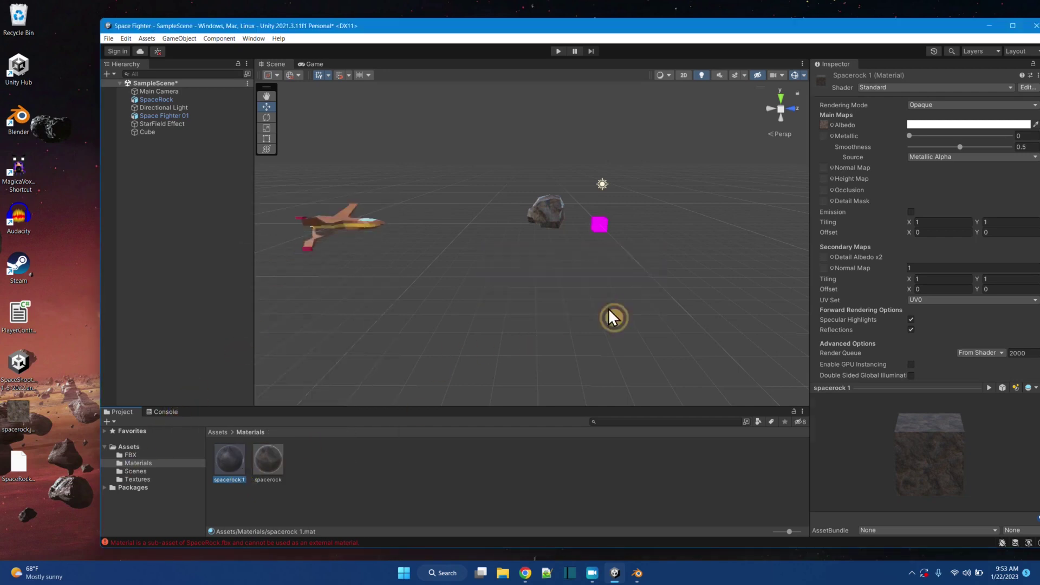
pyautogui.click(128, 447)
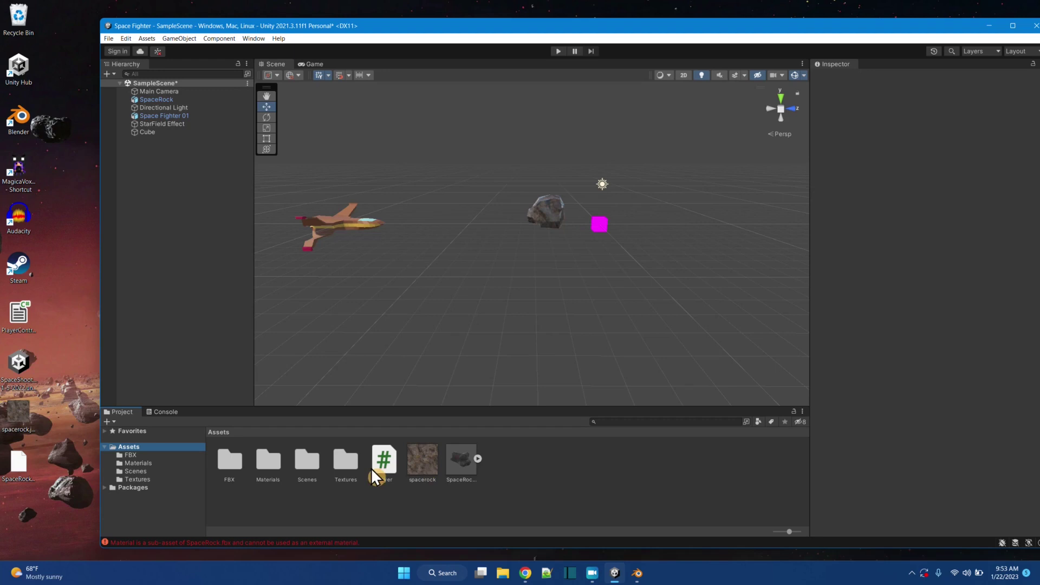
# Delete the loose spacerock.jpg from Assets and select SpaceRock02.fbx to see its import settings.
pyautogui.doubleClick(343, 455)
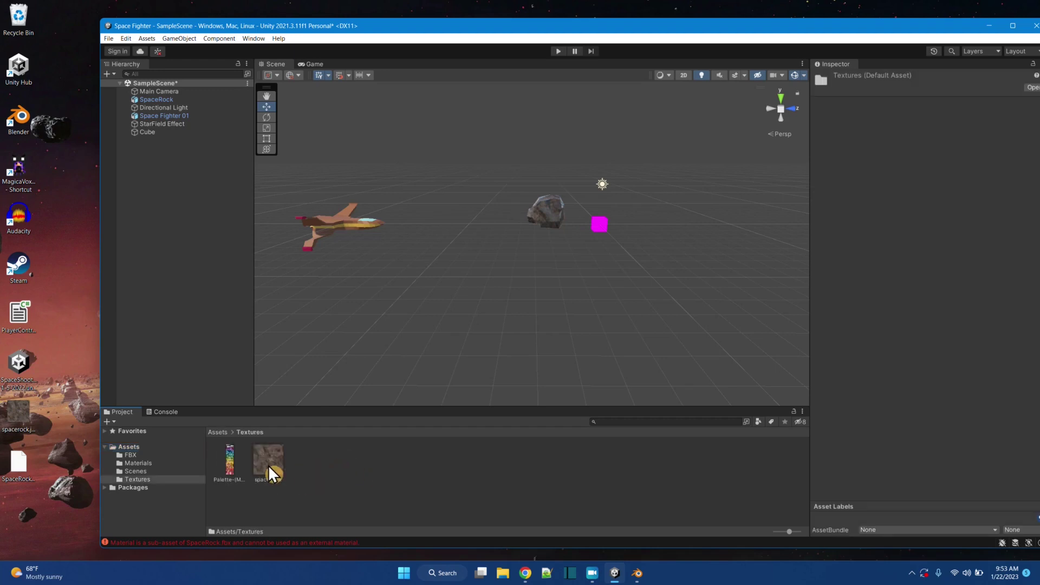
pyautogui.click(125, 446)
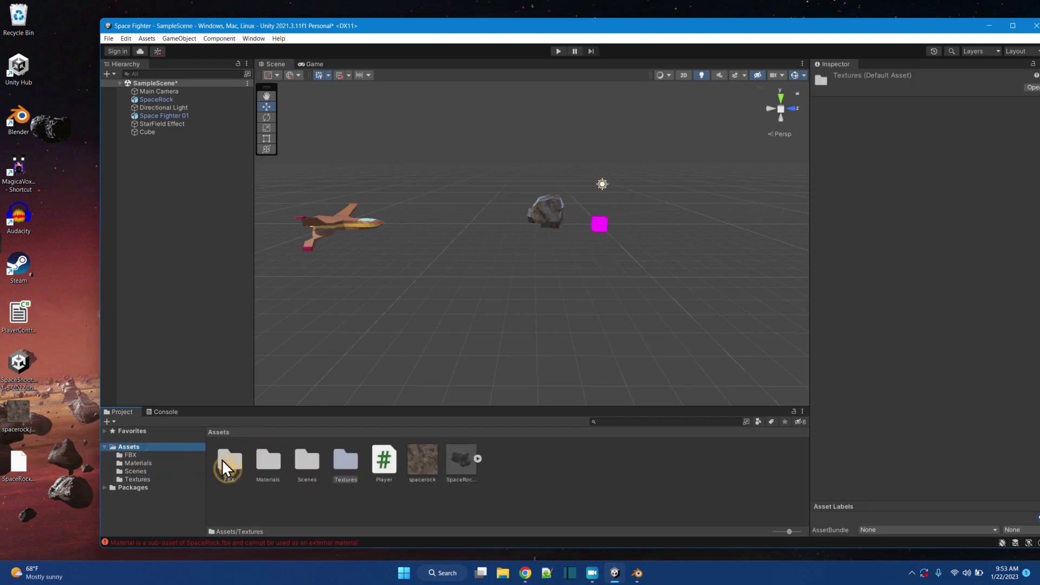
pyautogui.click(423, 460)
pyautogui.rightClick(424, 461)
pyautogui.click(453, 229)
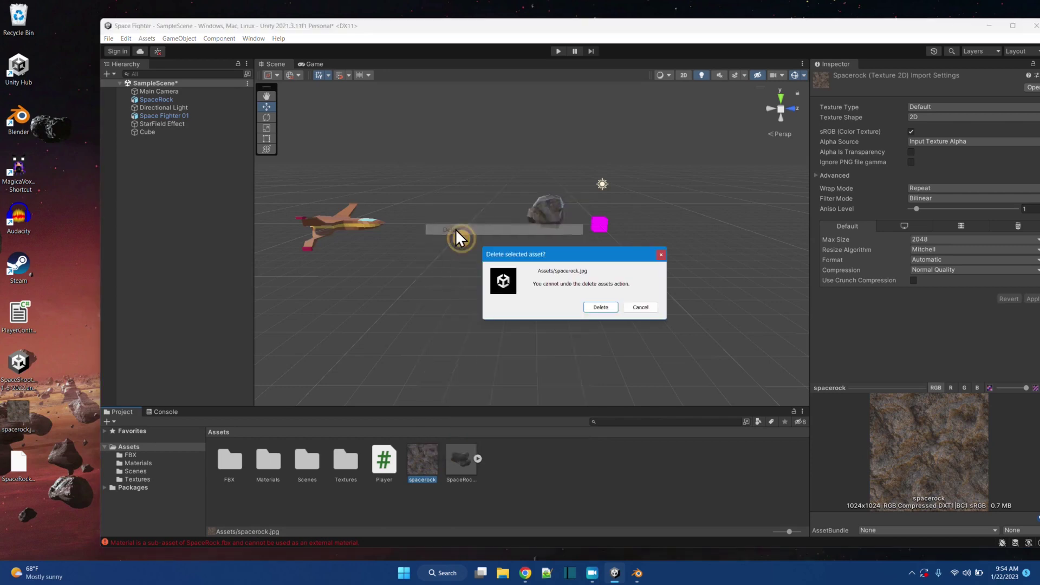
pyautogui.click(600, 308)
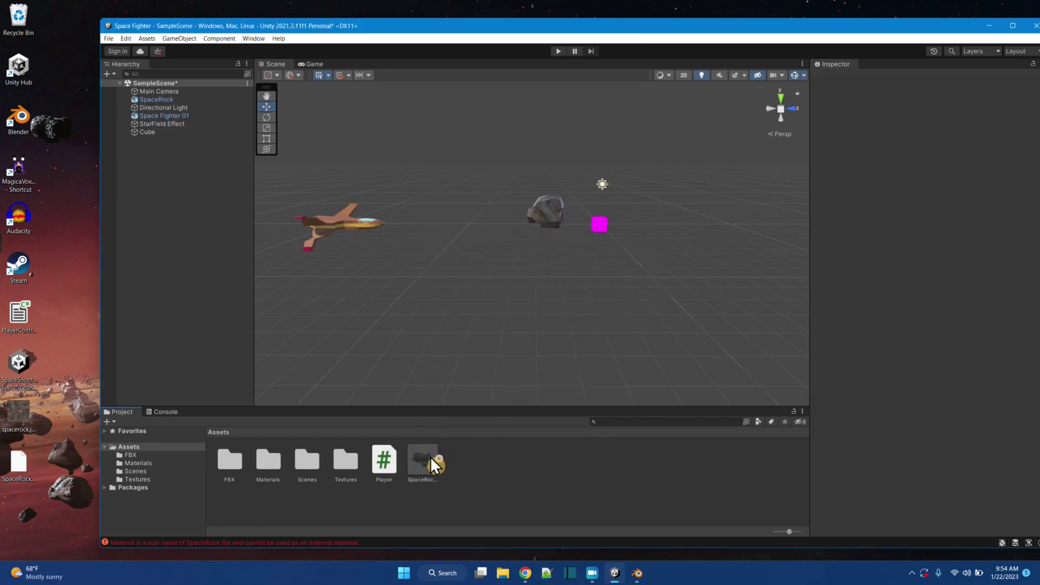
pyautogui.click(430, 472)
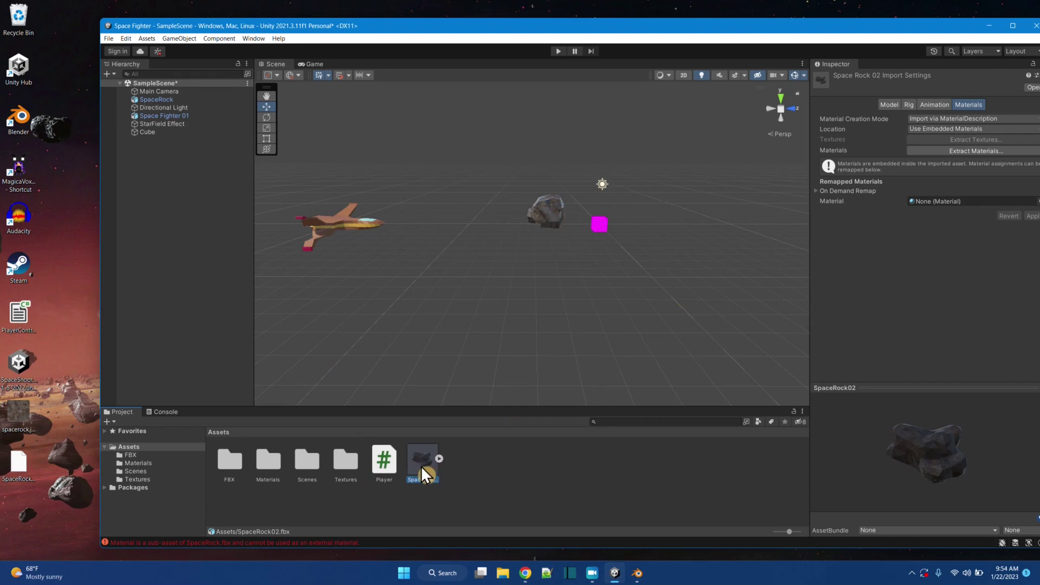
# Remap SpaceRock02's material to spacerock, apply it, and drop a SpaceRock02 instance into the scene.
pyautogui.click(1012, 26)
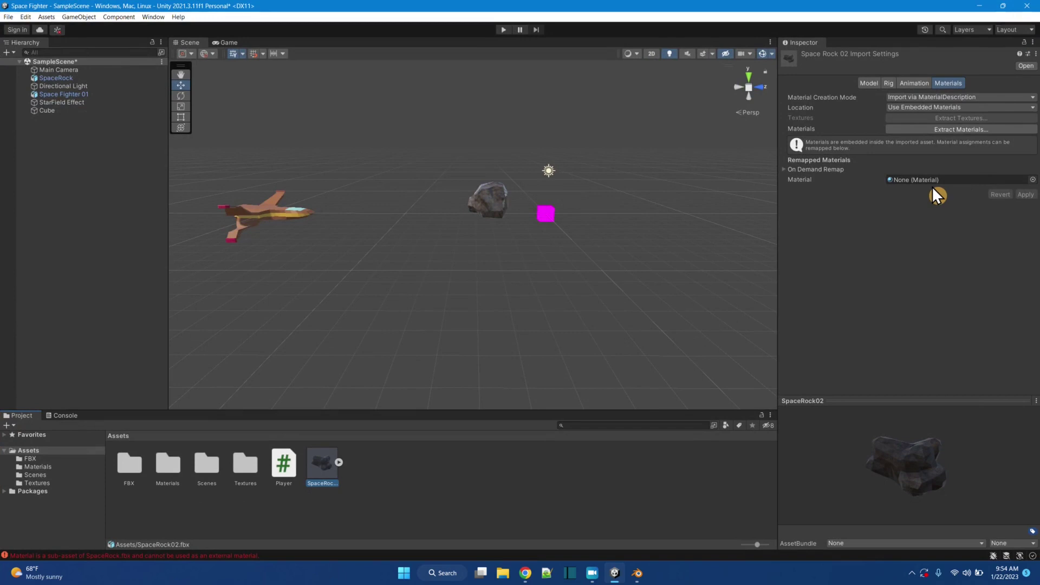
pyautogui.click(1032, 179)
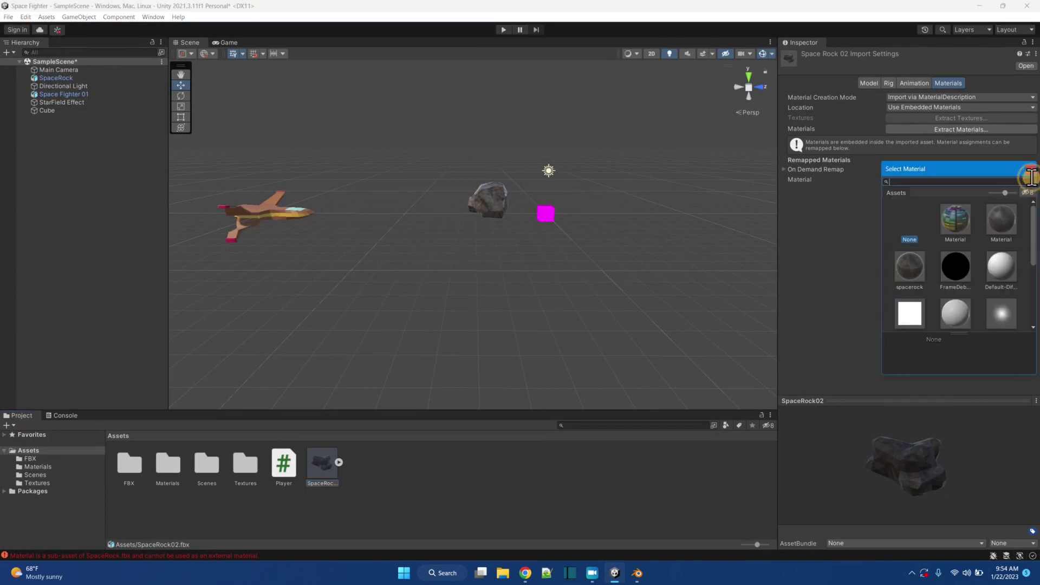
pyautogui.click(918, 272)
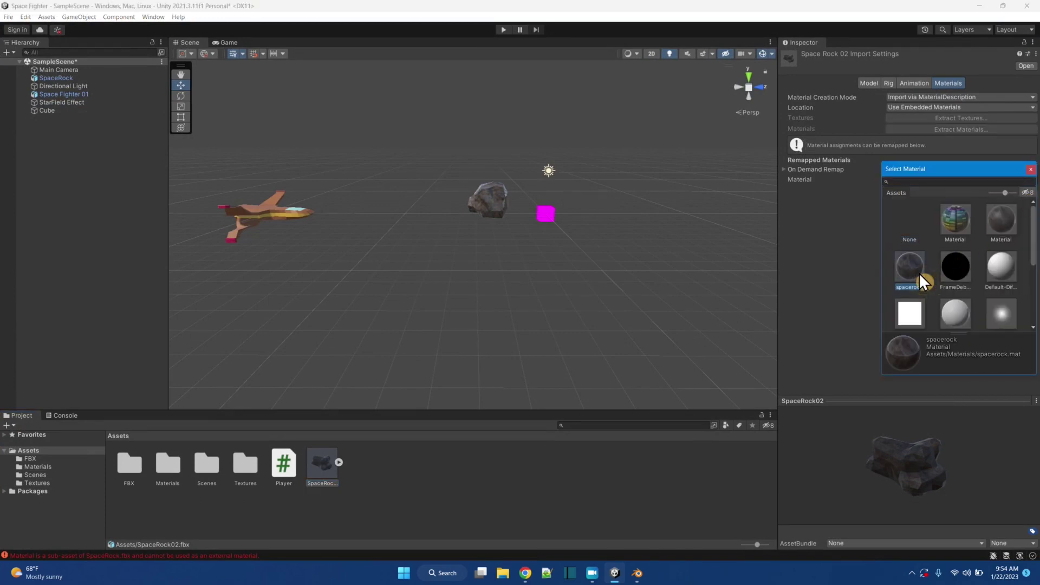
pyautogui.doubleClick(918, 272)
pyautogui.click(1025, 195)
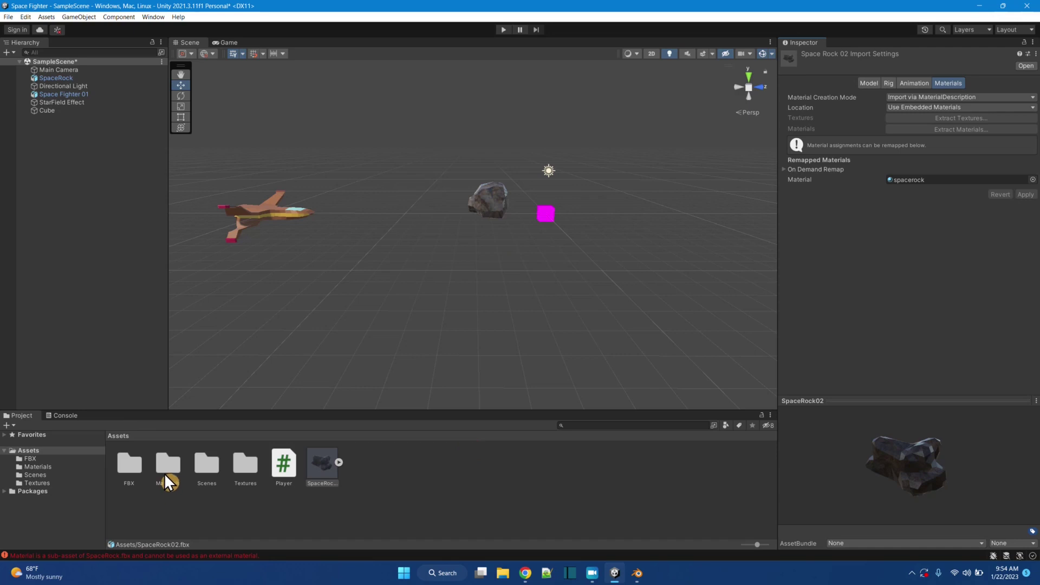
pyautogui.moveTo(329, 470); pyautogui.dragTo(603, 204)
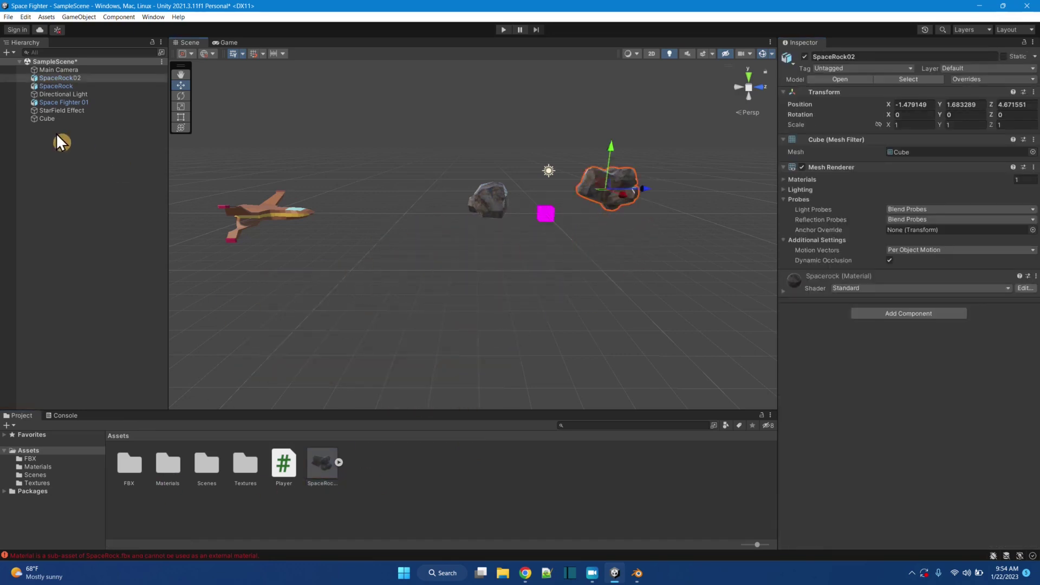
# Delete the placeholder Cube from SampleScene, keeping the fighter and both rocks.
pyautogui.click(54, 119)
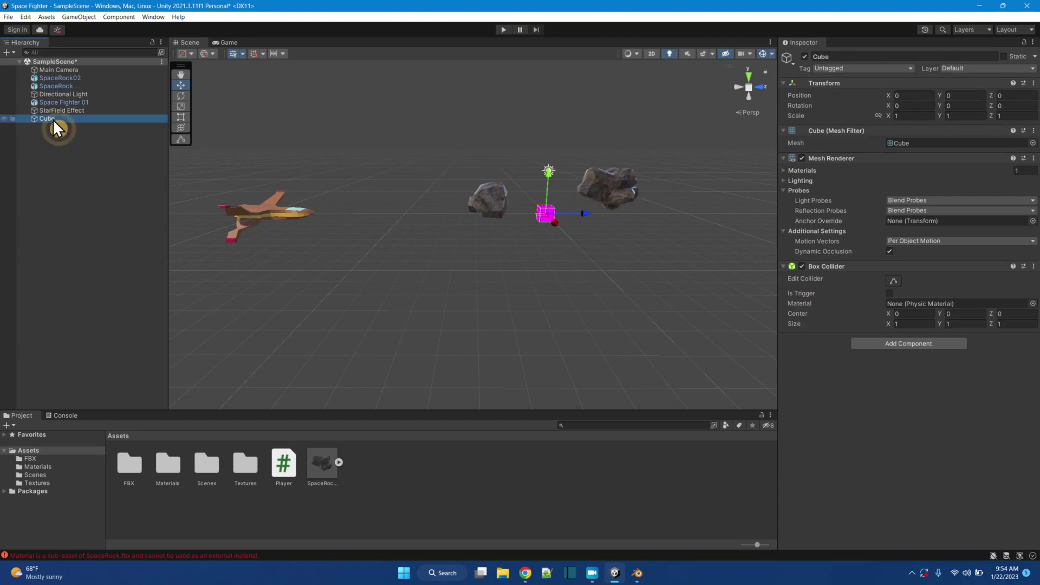
pyautogui.click(541, 217)
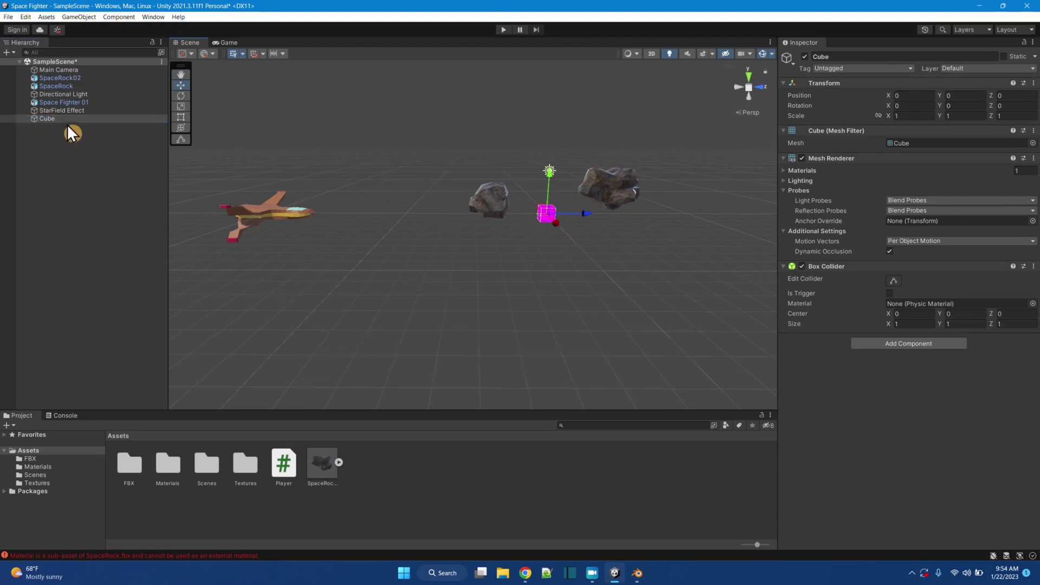
pyautogui.rightClick(47, 118)
pyautogui.click(87, 198)
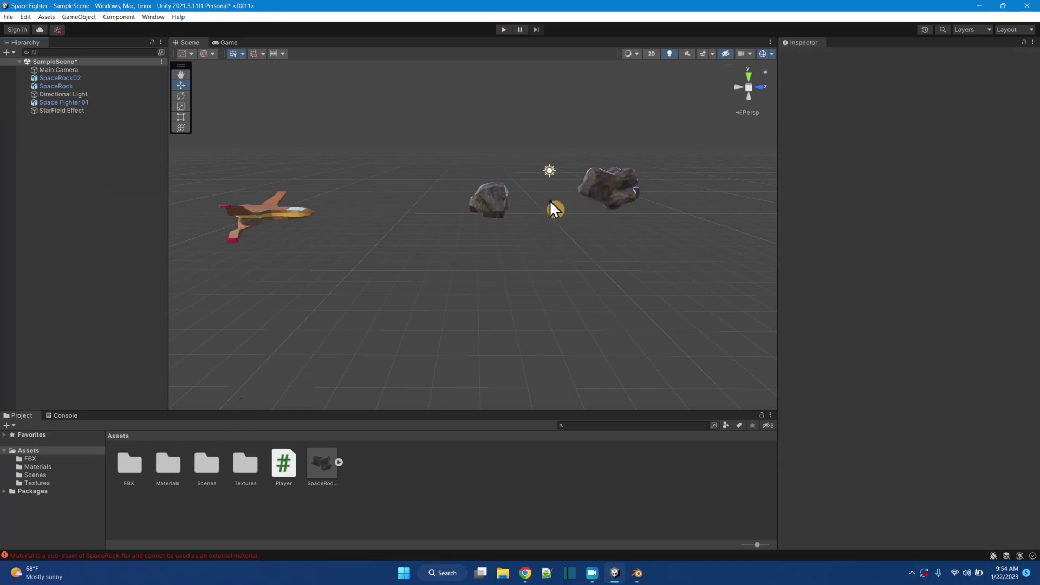
# Select the spacerock material in the Materials folder for editing.
pyautogui.click(165, 475)
pyautogui.doubleClick(164, 472)
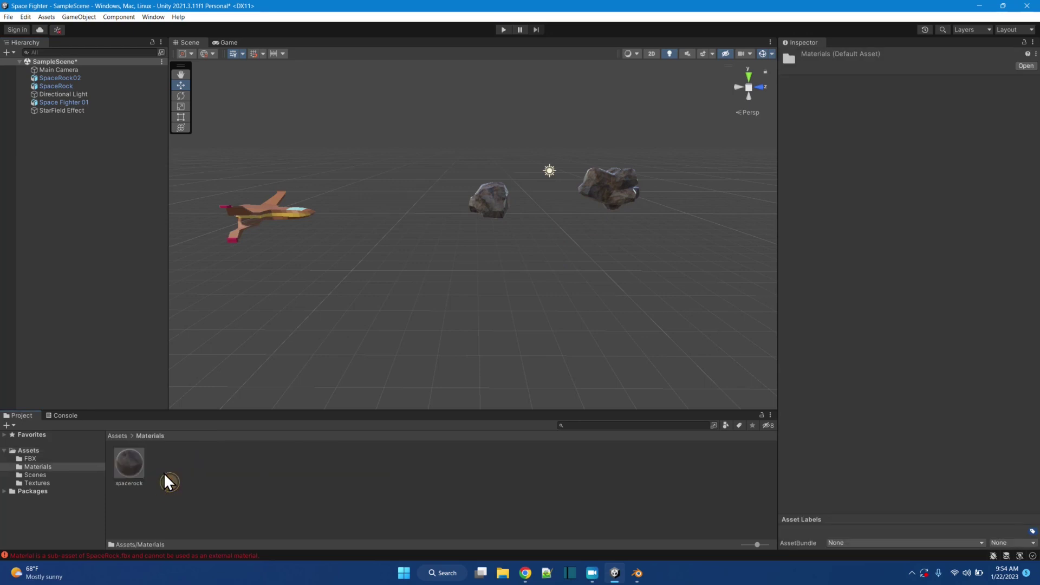
pyautogui.click(133, 469)
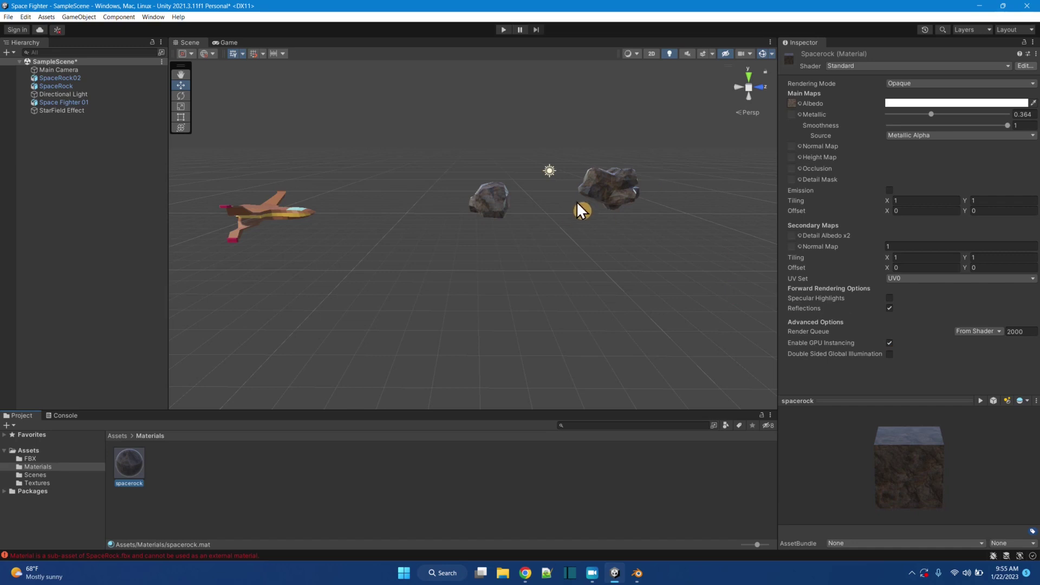
# Turn off Specular Highlights on spacerock, leaving Reflections on, and go back to Assets.
pyautogui.click(889, 299)
pyautogui.scroll(2, 612, 230)
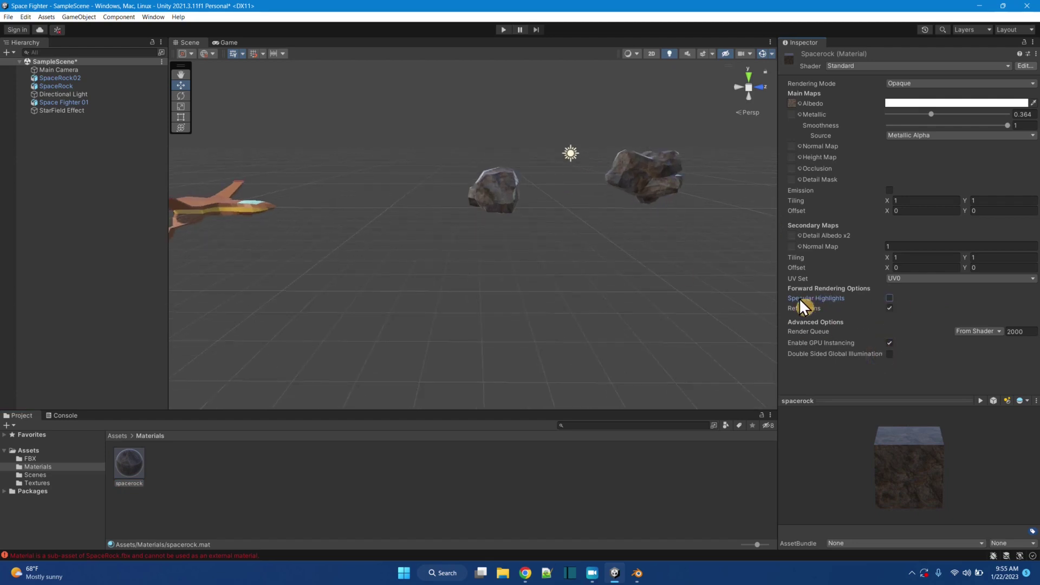
pyautogui.click(889, 309)
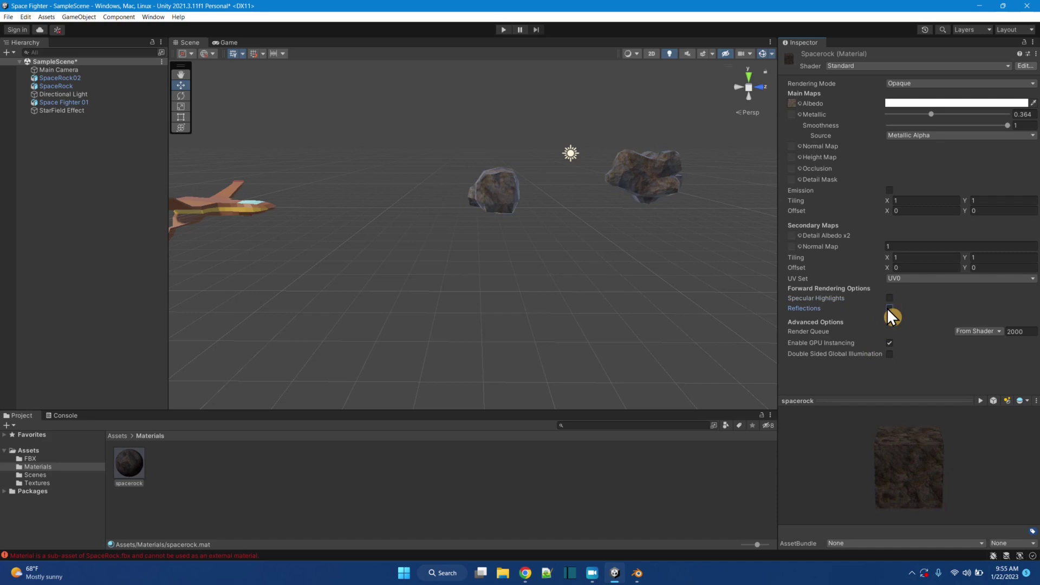
pyautogui.click(889, 308)
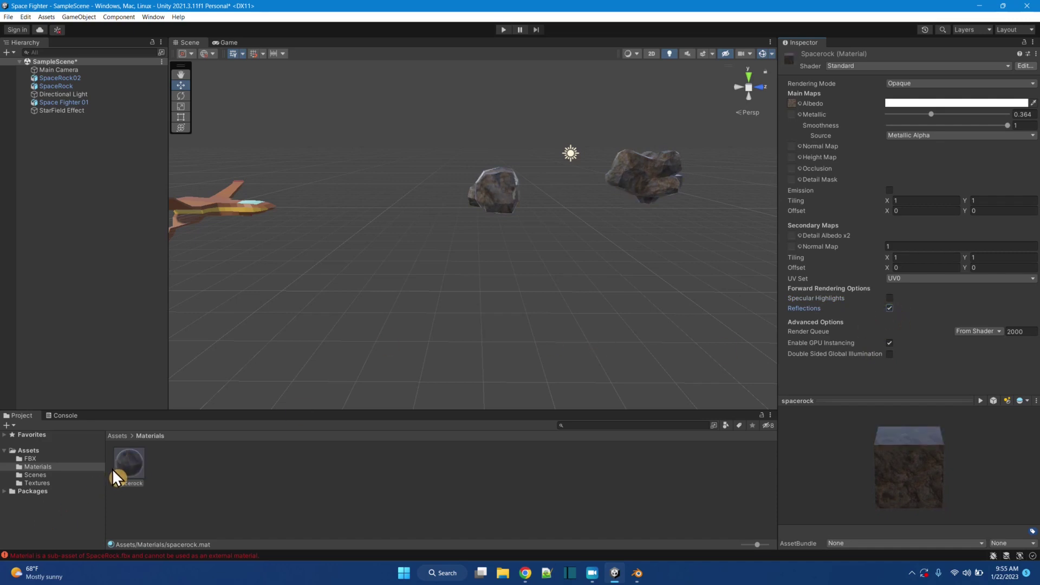
pyautogui.click(31, 450)
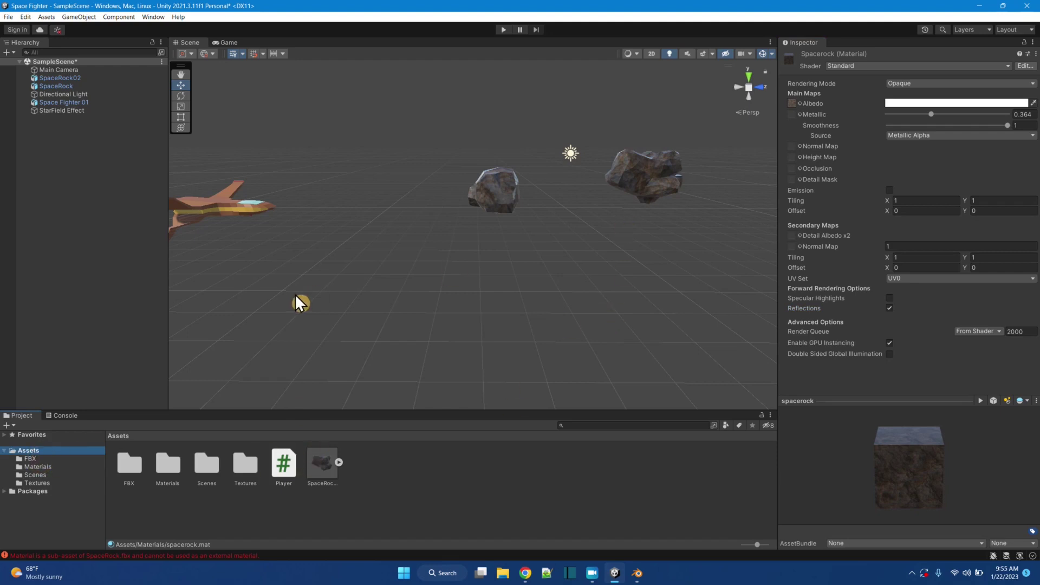
pyautogui.scroll(-3, 311, 298)
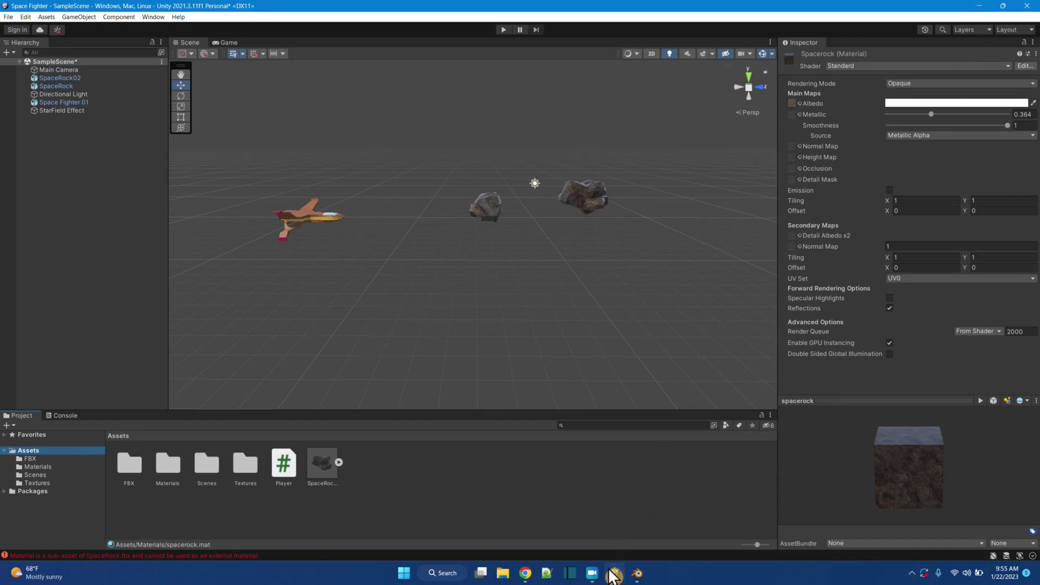
pyautogui.moveTo(613, 576)
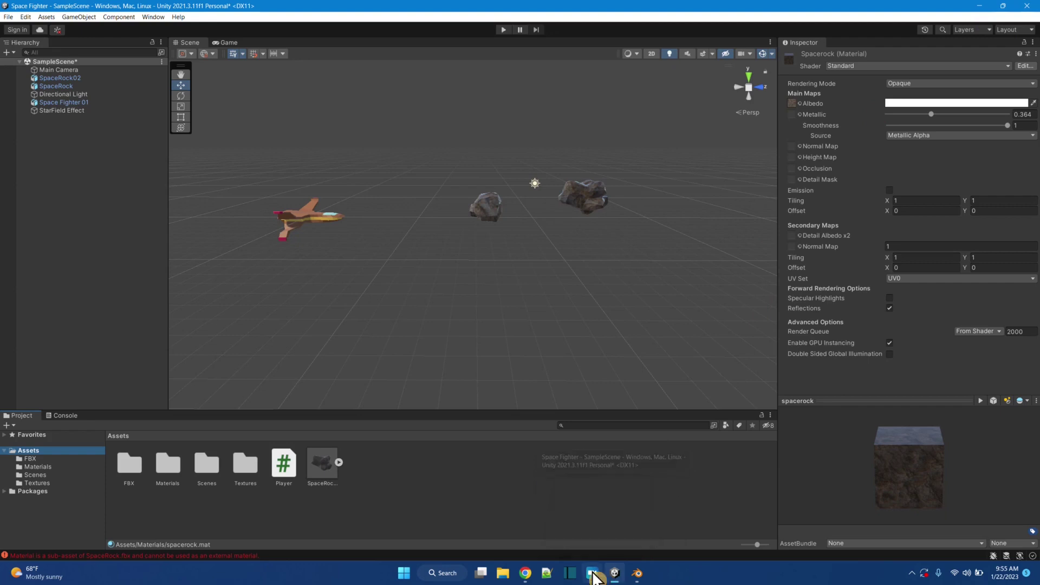